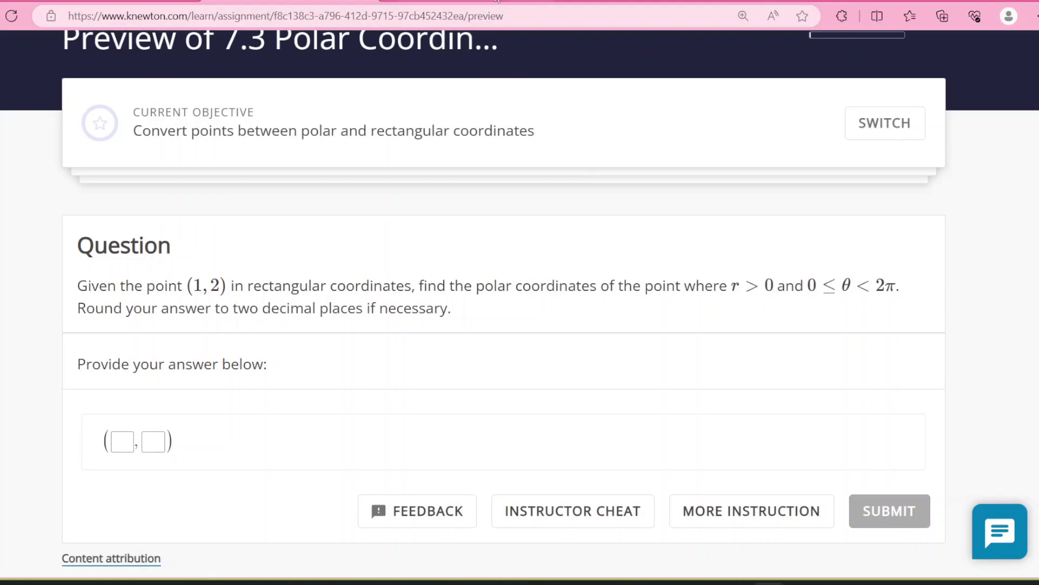
Step: Switch to the Desmos graphing calculator and set the graph's angle unit to radians
left_click(493, 1)
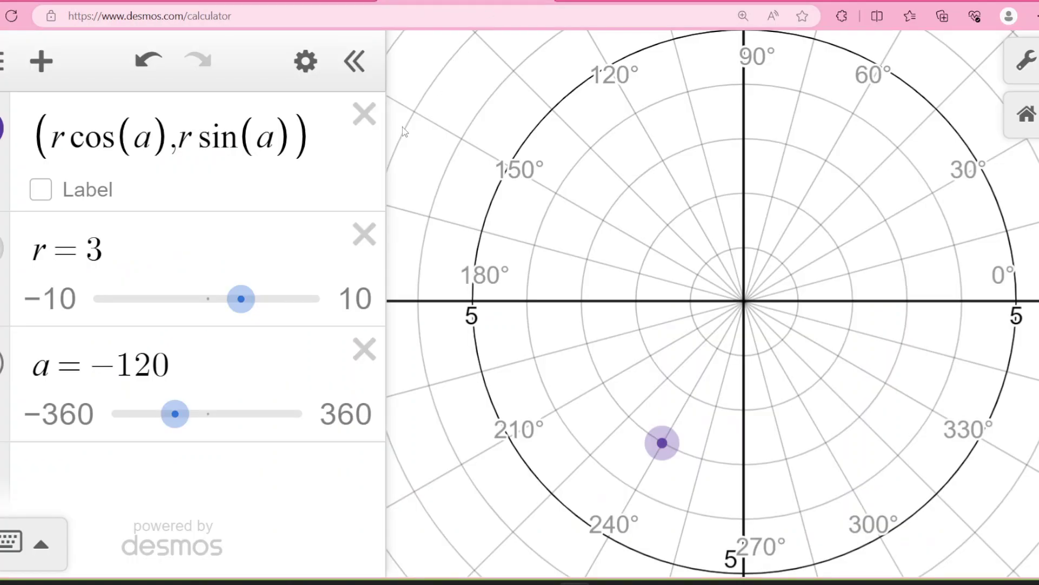
left_click(1023, 60)
scroll(796, 379, "down", 2)
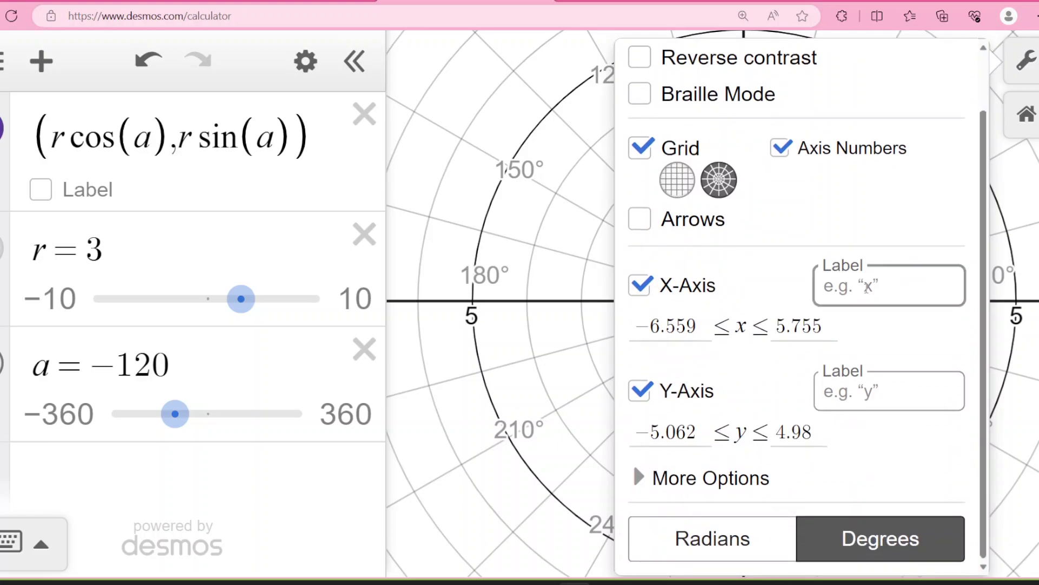
left_click(747, 539)
left_click(299, 472)
left_click(298, 472)
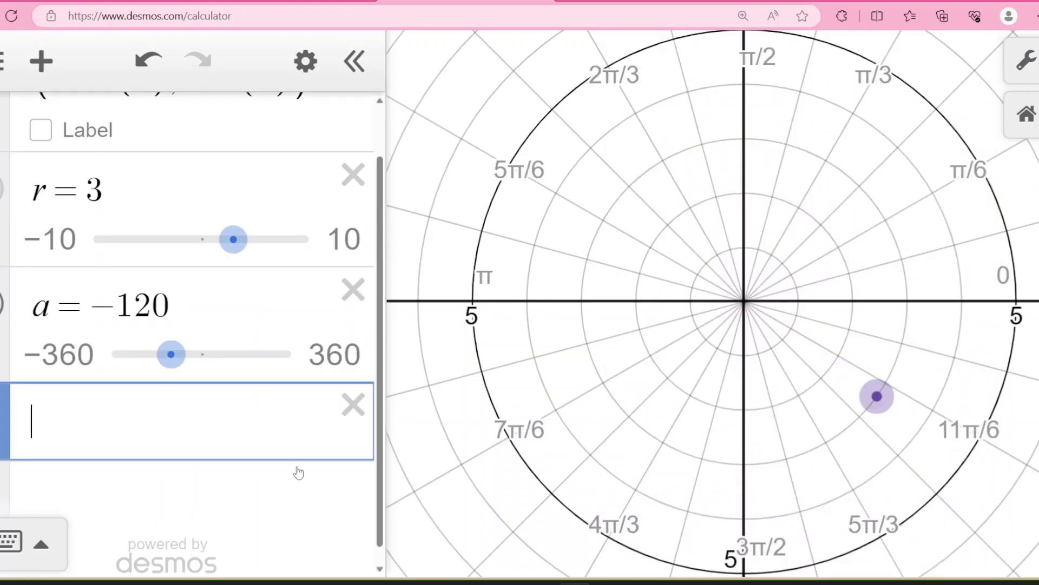
Step: Set the limits of the slider for a to 0 and 2π
left_click(69, 353)
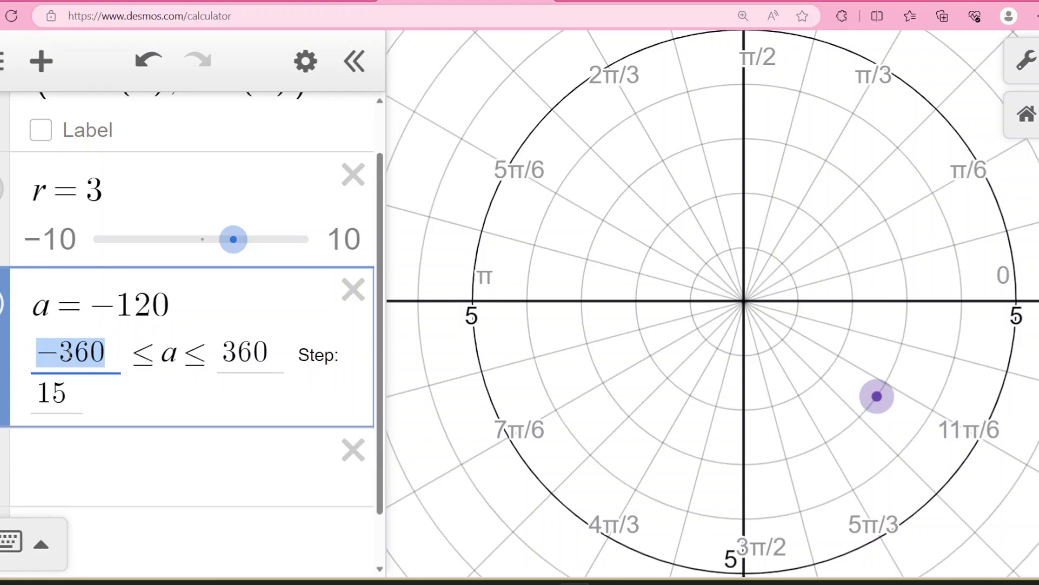
type("0")
left_click(207, 353)
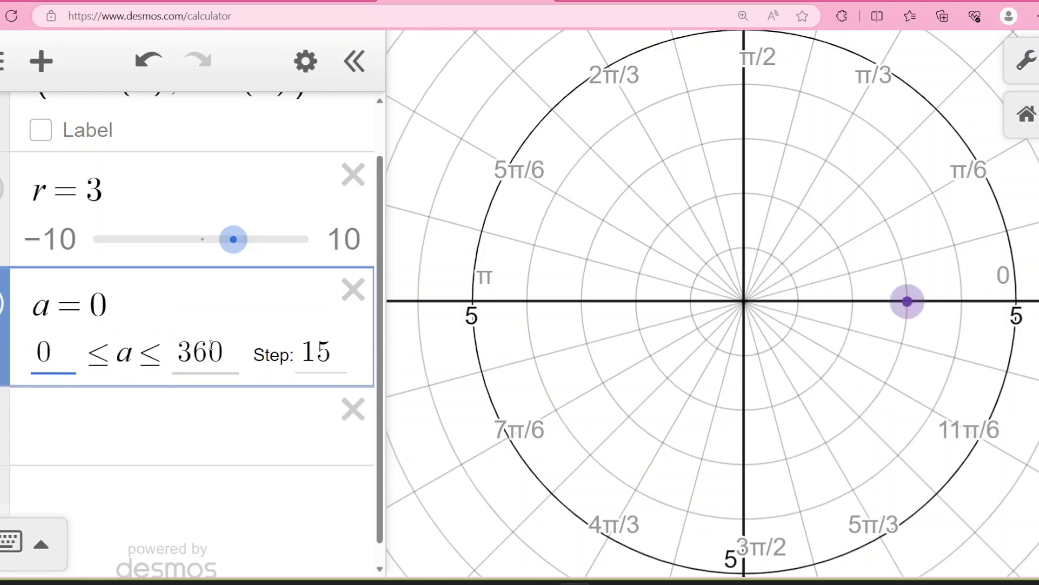
key("Right")
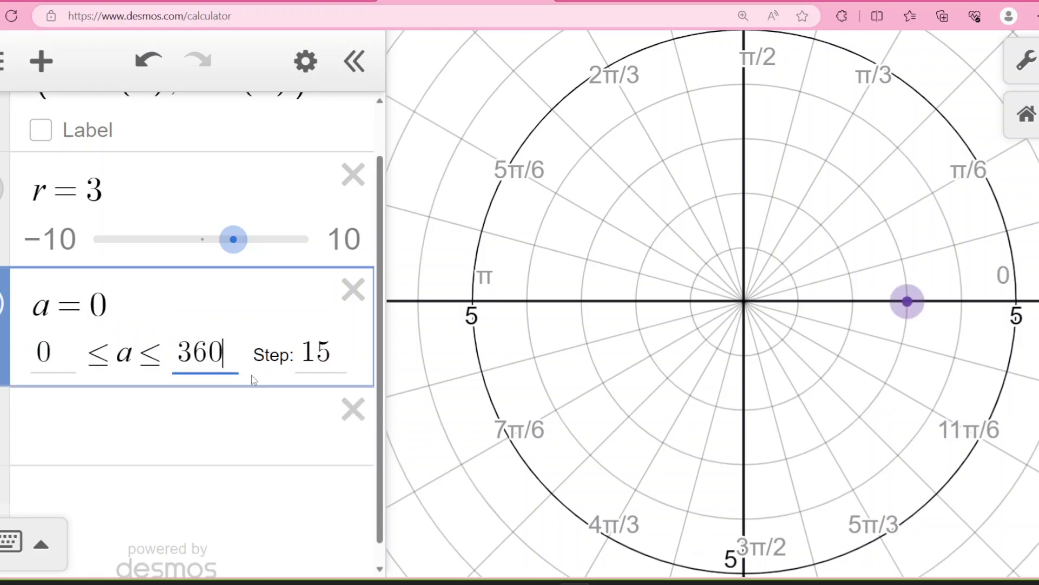
key("BackSpace")
key("BackSpace")
key("BackSpace")
type("2pi")
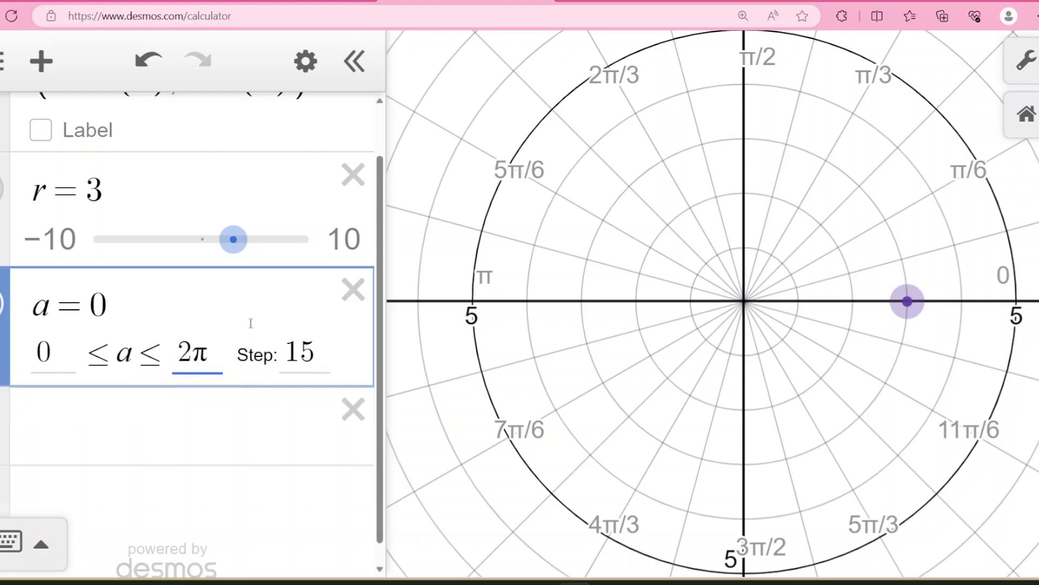
Step: Set the step of the slider for a to π/12
left_click(316, 349)
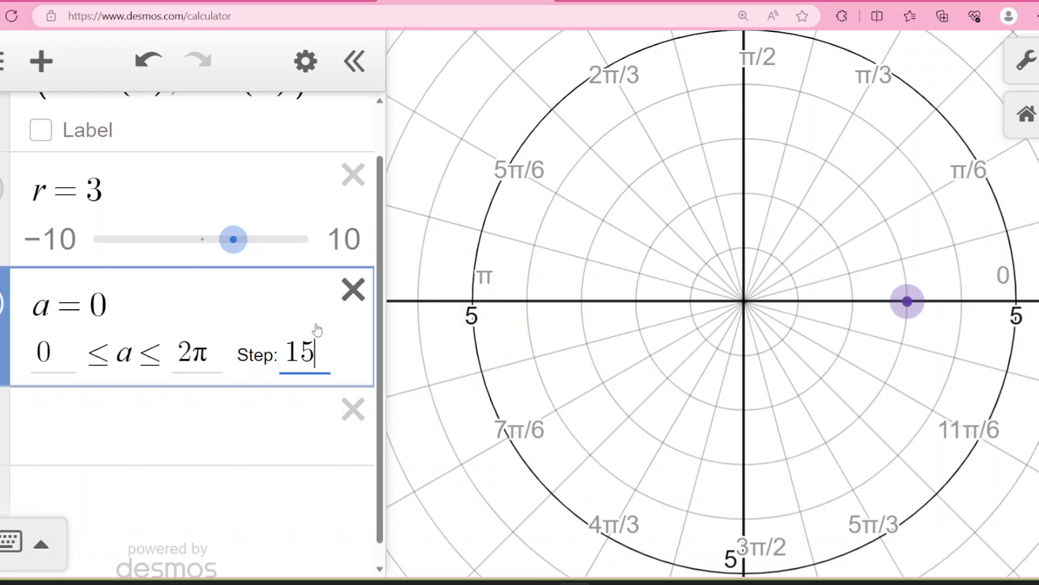
key("BackSpace")
key("BackSpace")
type("p")
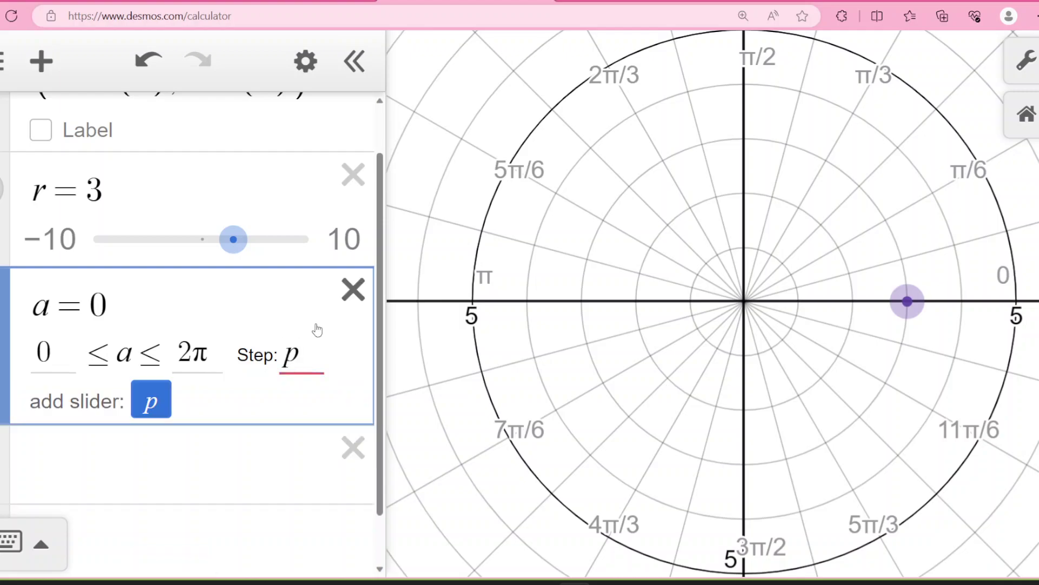
type("i/")
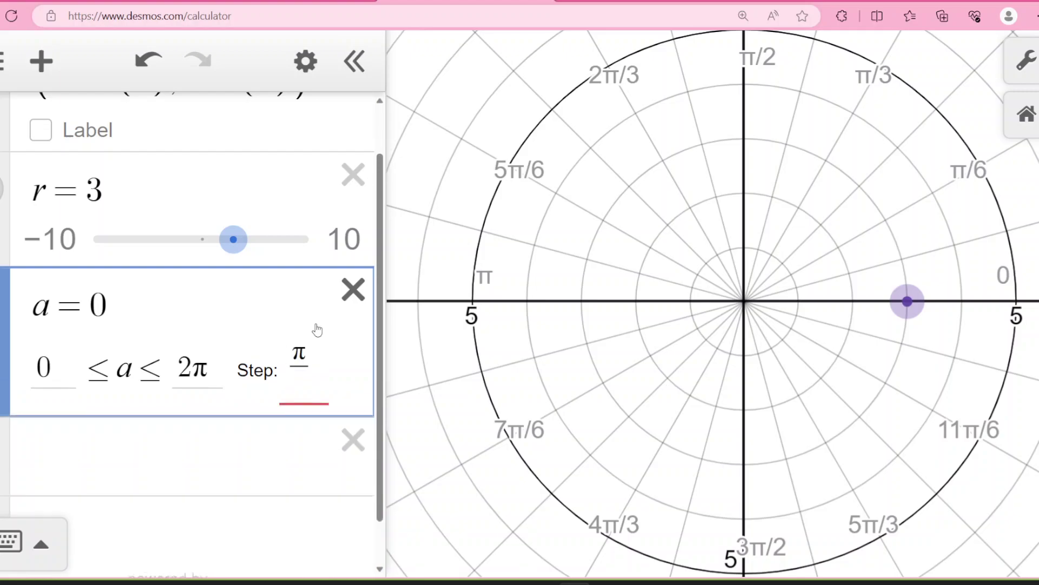
type("12")
key("Return")
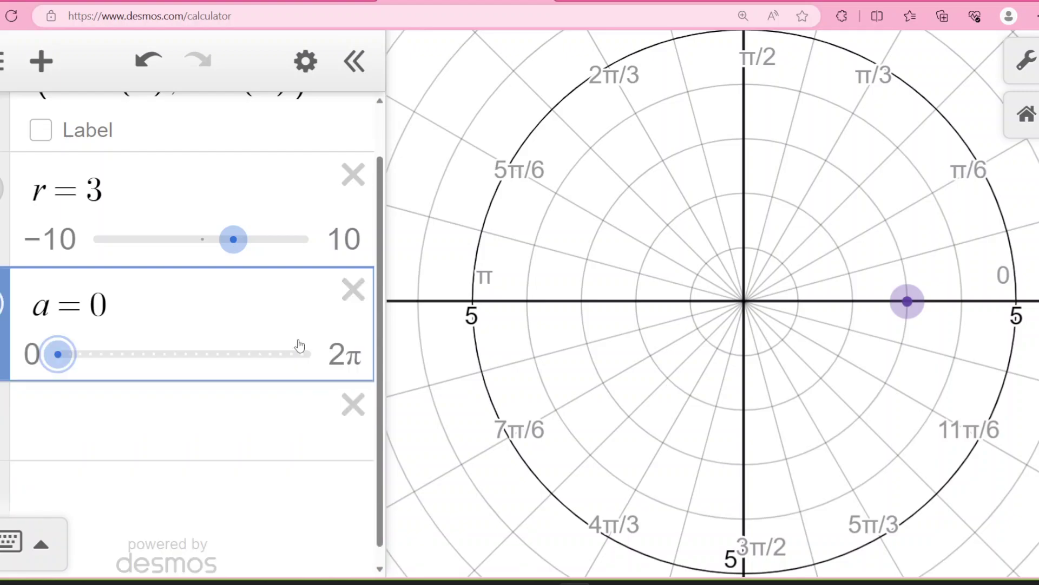
Step: Set r to √5 in its expression
scroll(274, 366, "up", 1)
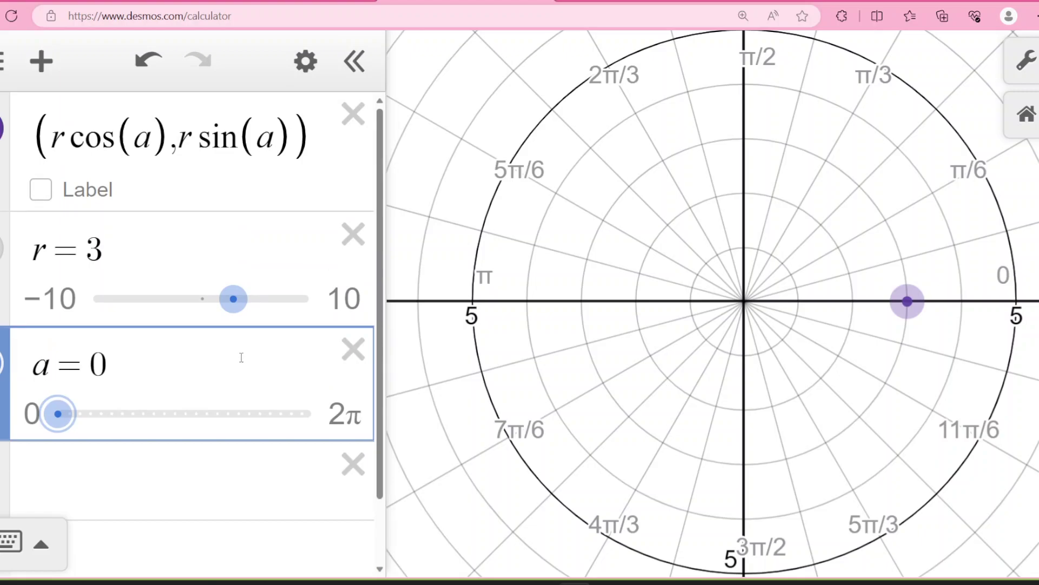
left_click(124, 252)
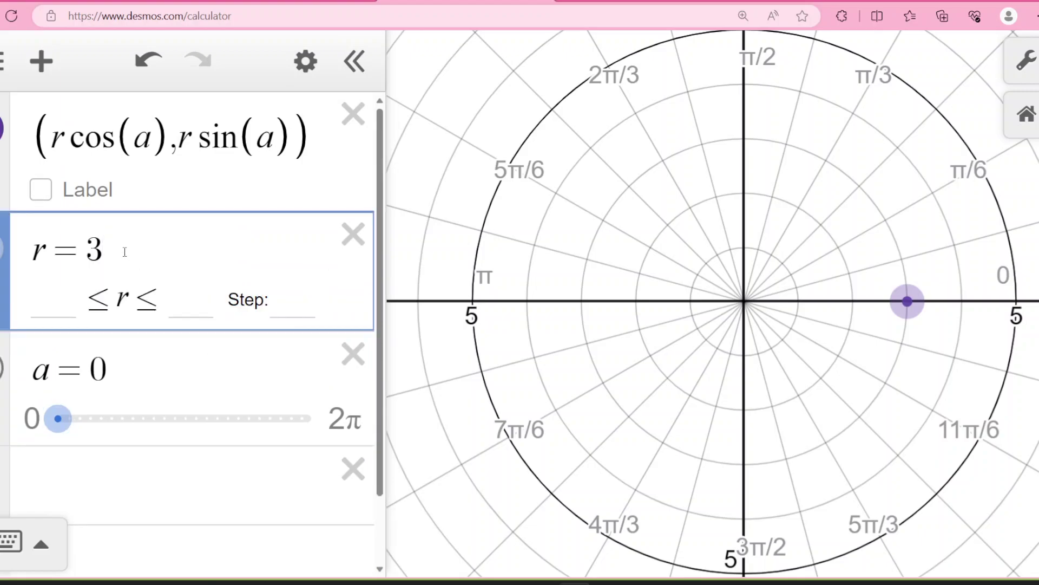
key("BackSpace")
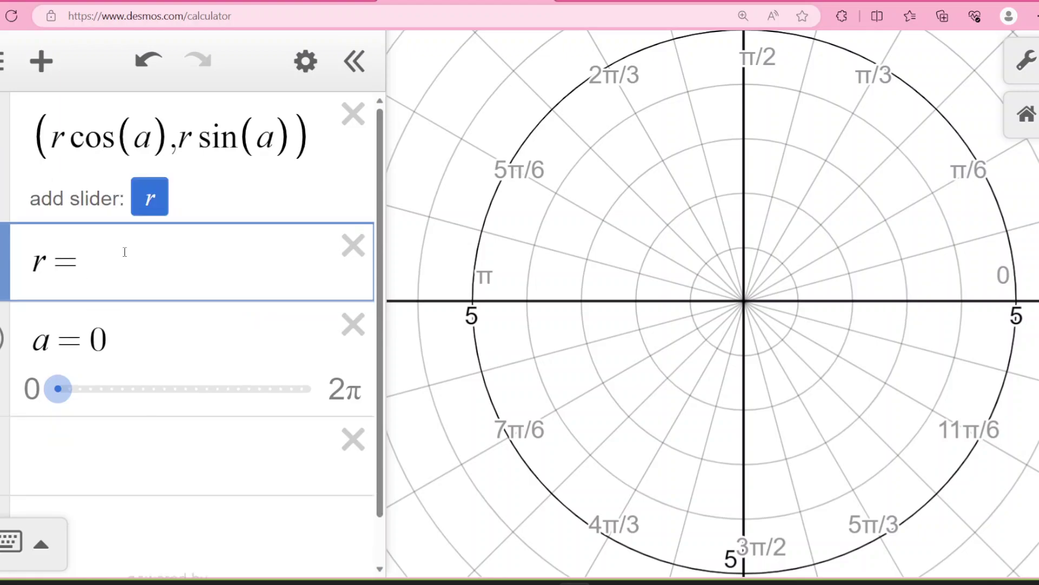
type("sqrt")
type("5")
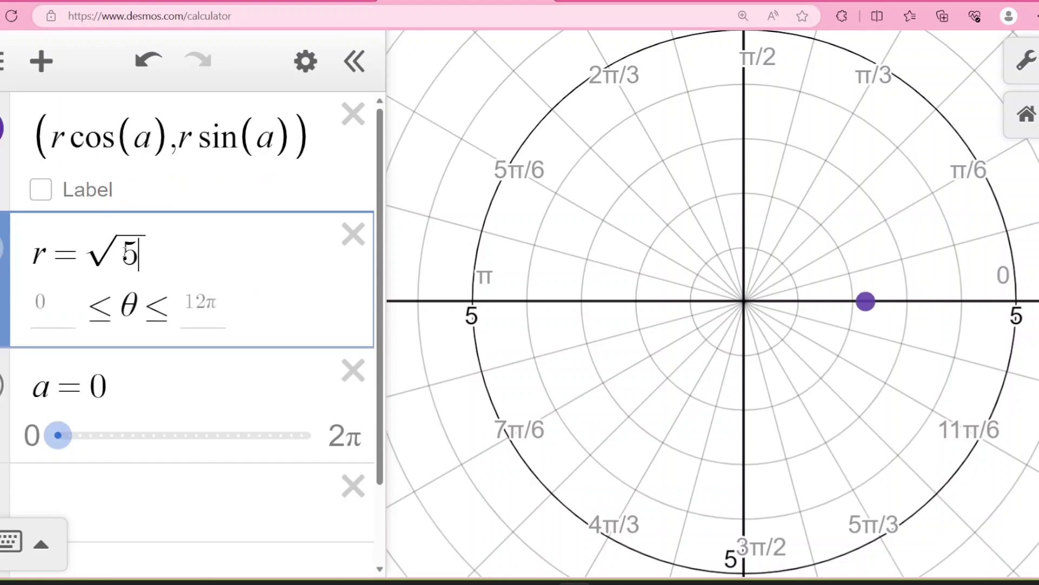
Step: Set a to tan⁻¹(2) and turn on the coordinate label of the plotted point
left_click(123, 388)
key("BackSpace")
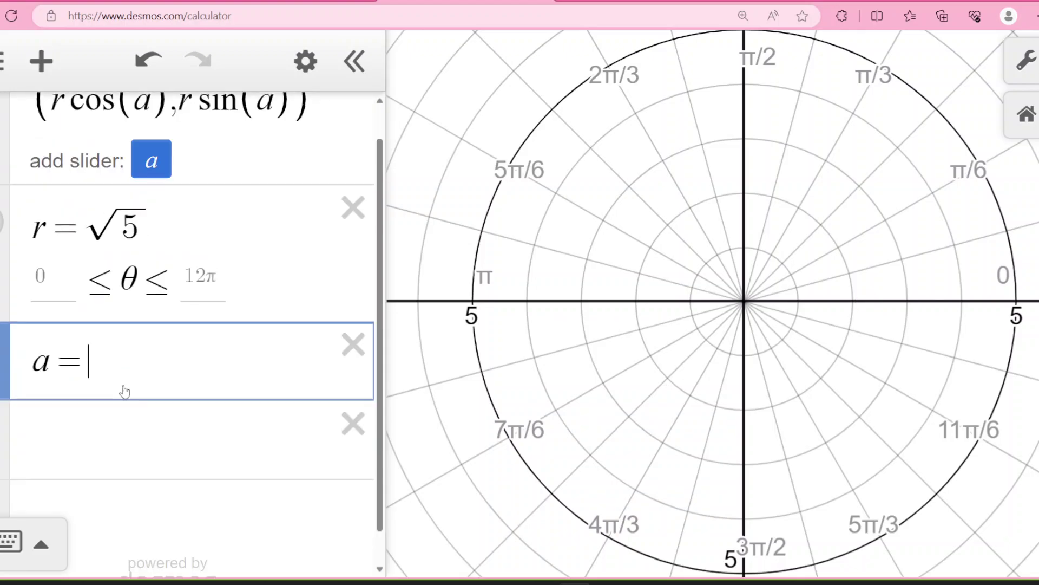
type("tan^")
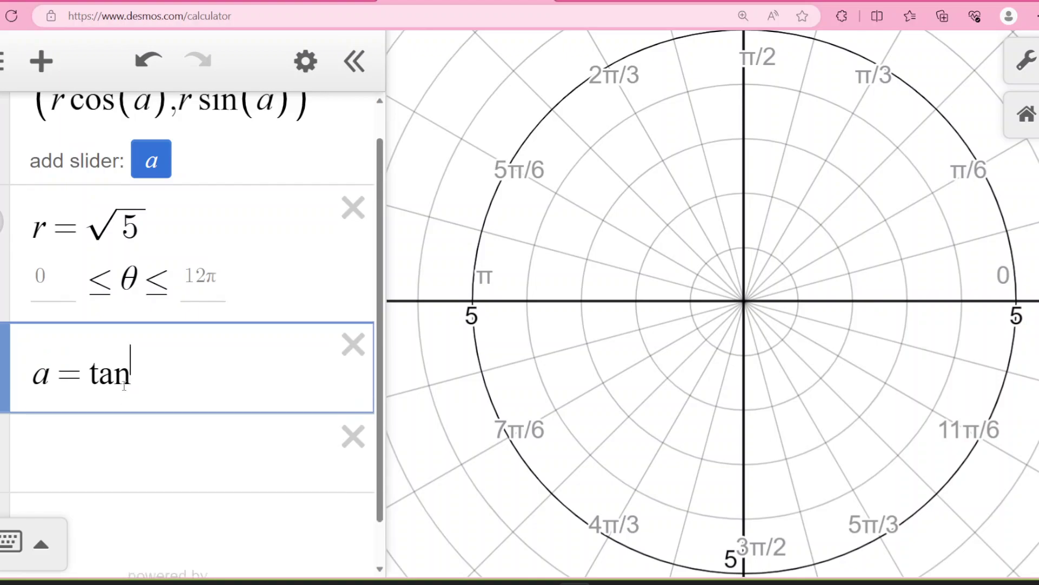
type("-1(")
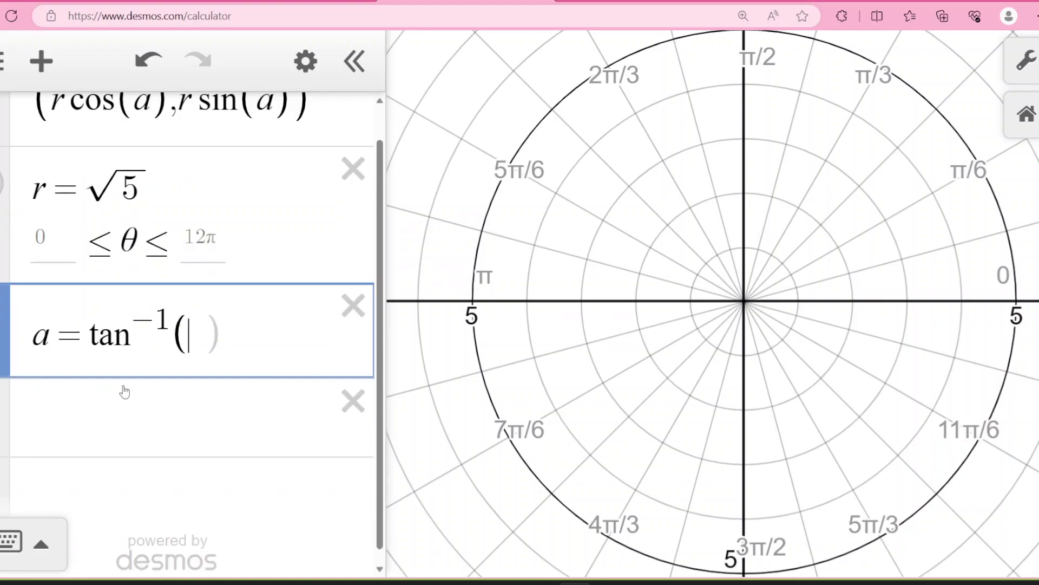
type("2)")
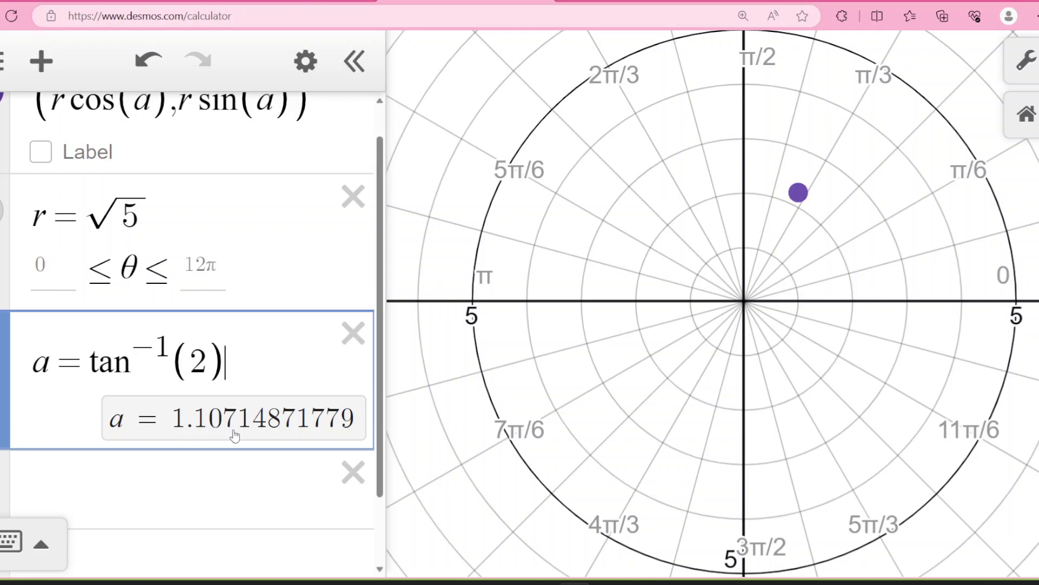
mouse_move(798, 198)
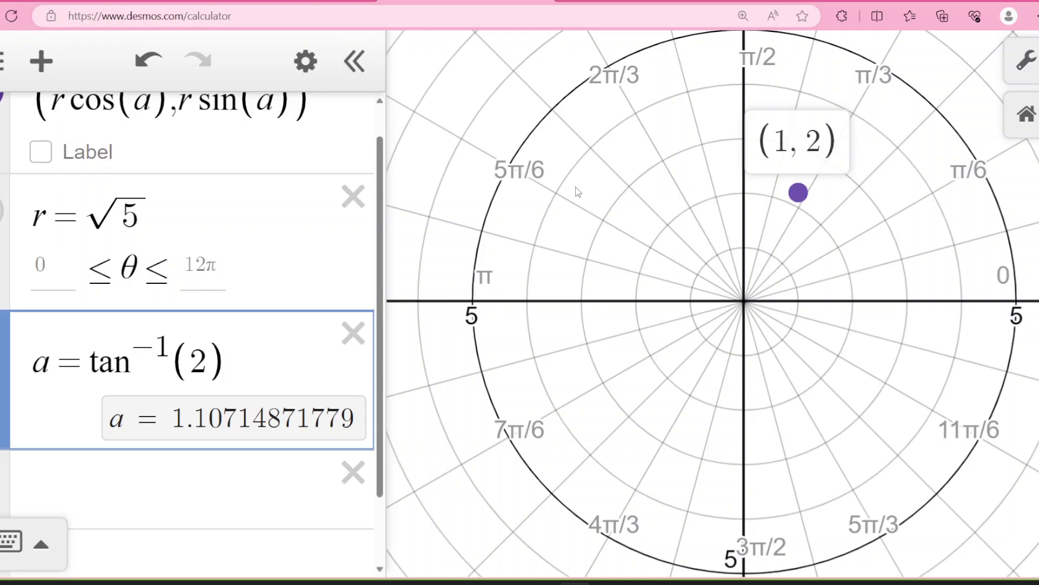
left_click(40, 154)
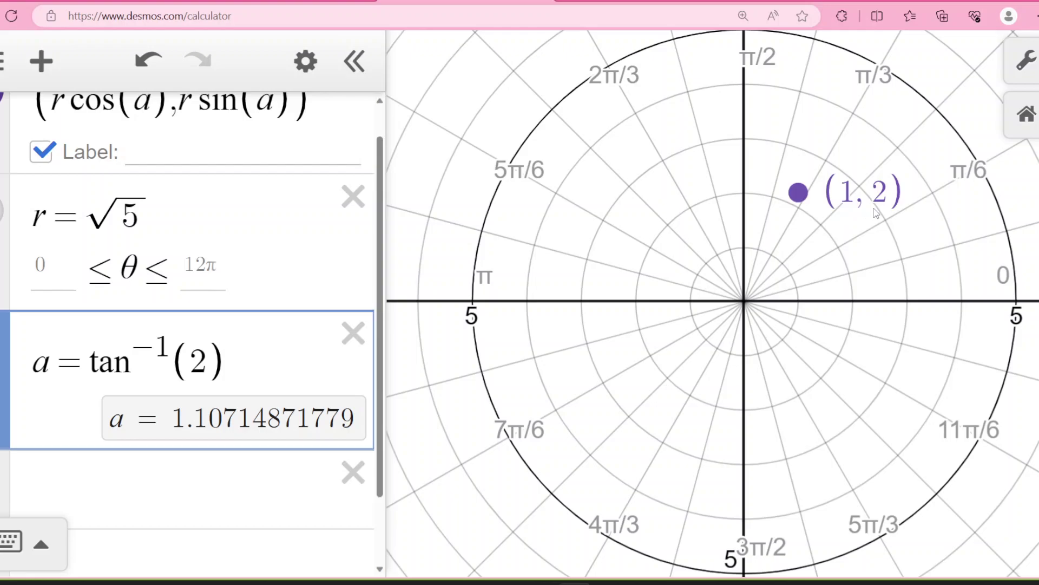
Step: View the labelled point on the rectangular grid and return the graph to the polar grid
left_click(1020, 69)
left_click(683, 245)
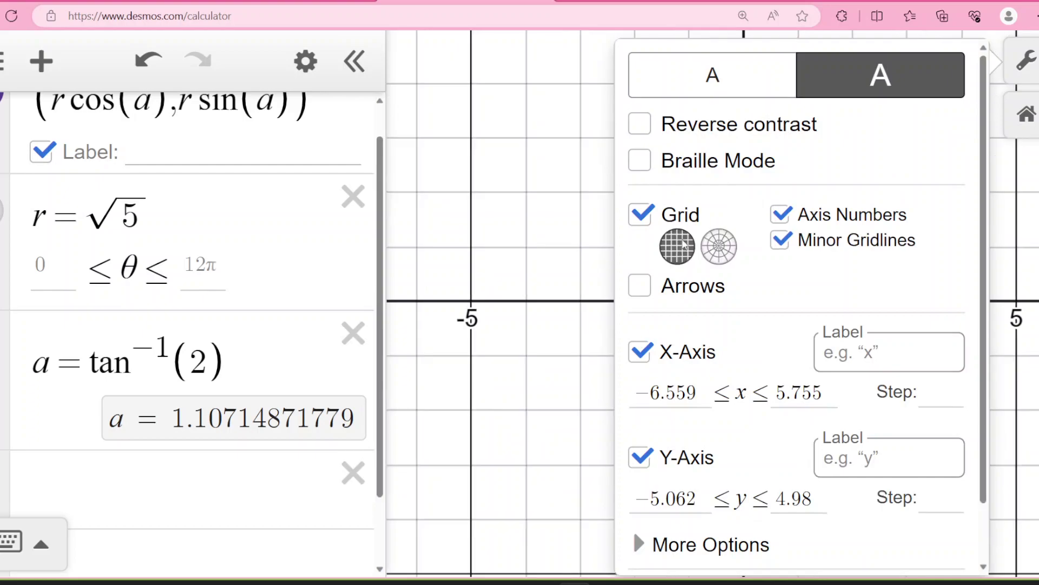
left_click(579, 155)
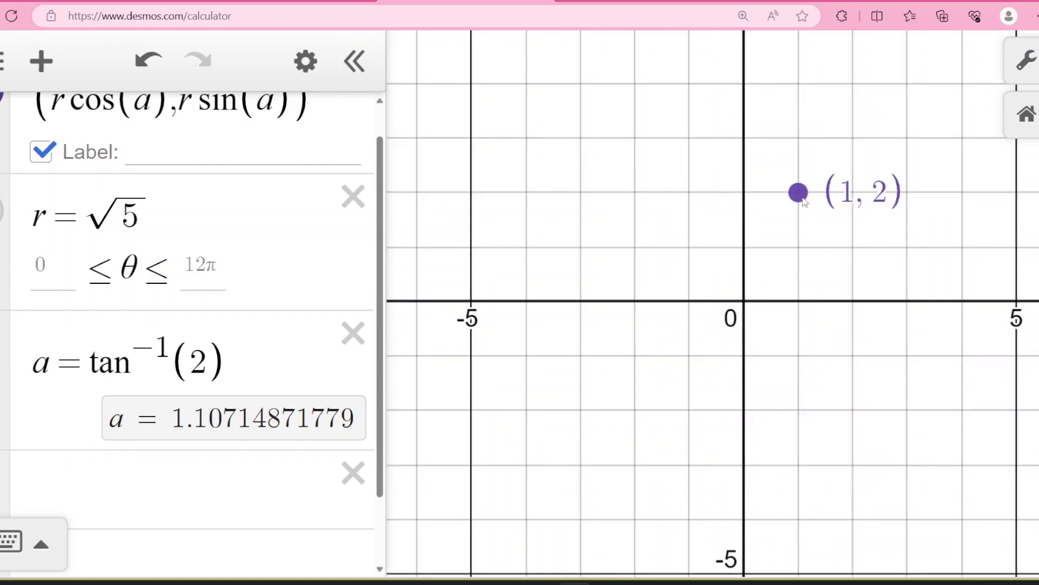
left_click(1025, 63)
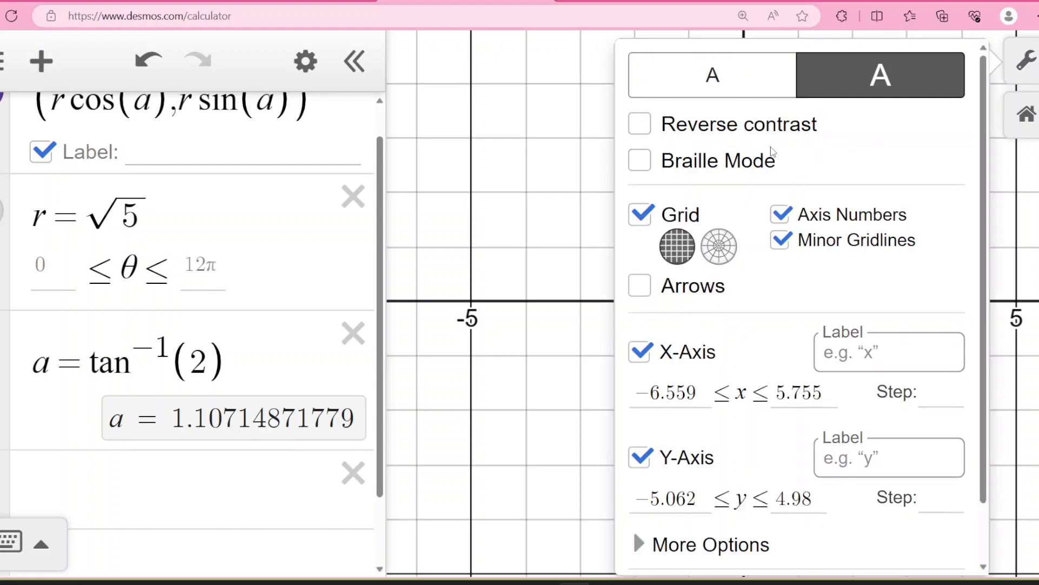
left_click(719, 246)
left_click(603, 213)
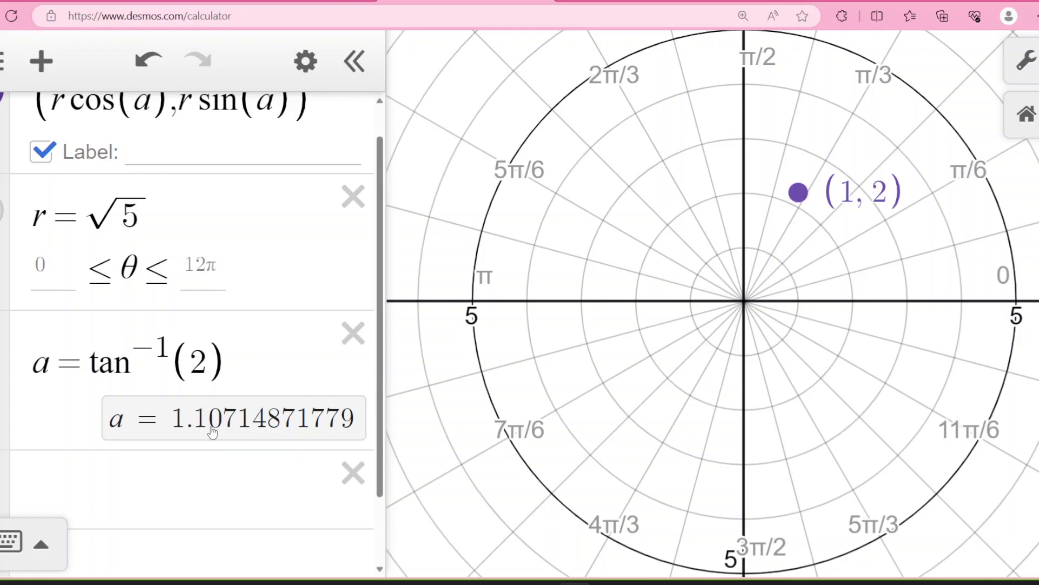
Step: Evaluate √5 as a decimal in a new expression below a
left_click(210, 460)
type("s")
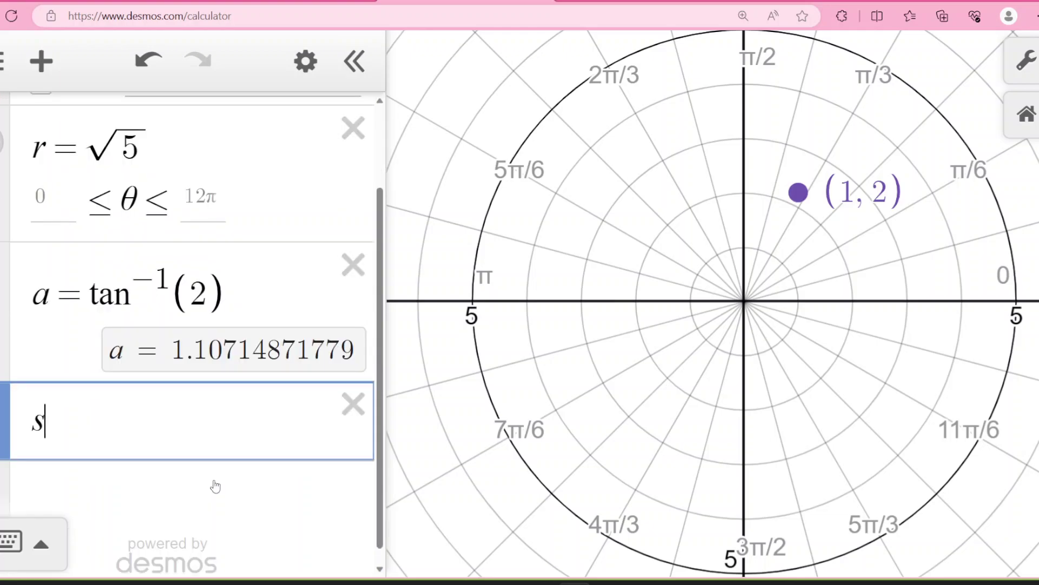
type("qrt5")
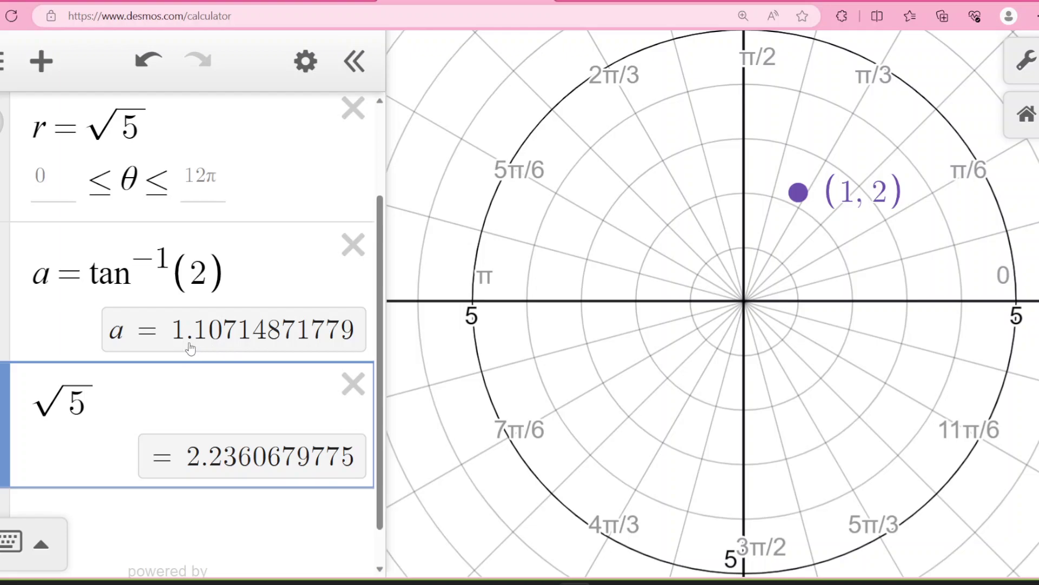
Step: Switch back to the Knewton assignment, enter (2.24, 1.11) as the polar coordinates of the point (1, 2), and submit the answer
left_click(248, 5)
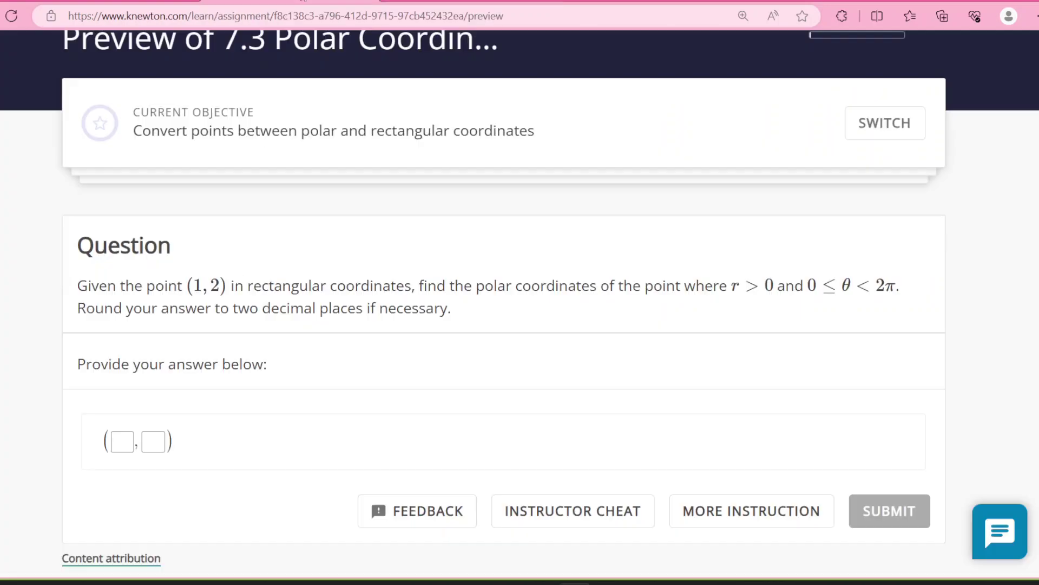
left_click(122, 441)
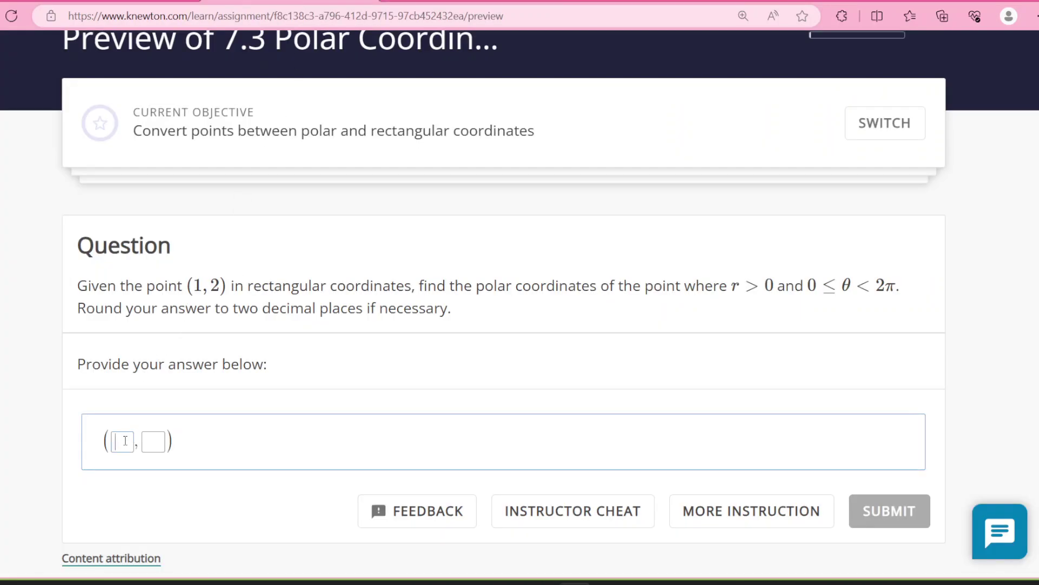
type("2.24")
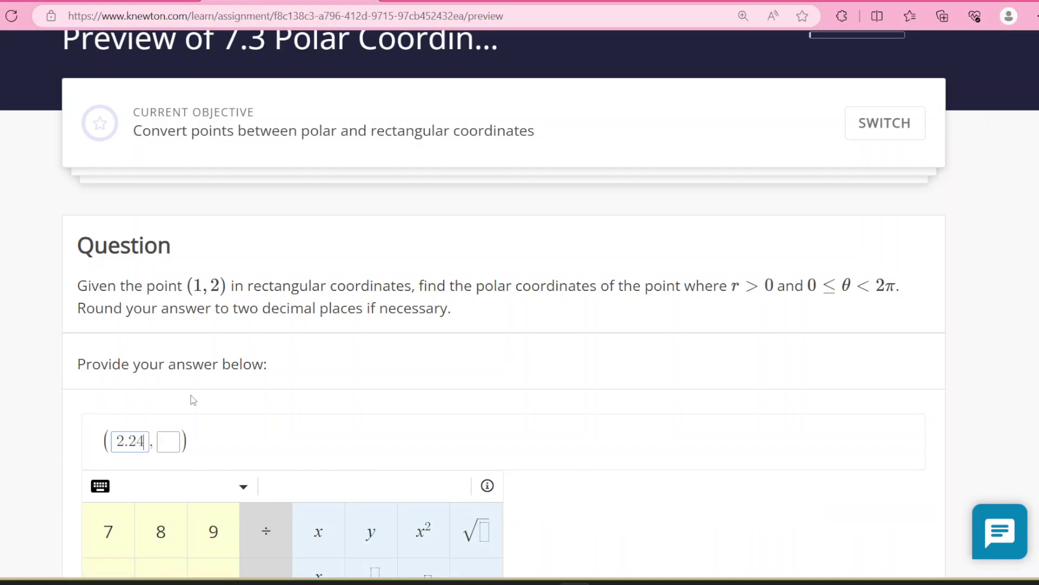
key("Tab")
type("1.11")
scroll(642, 394, "down", 4)
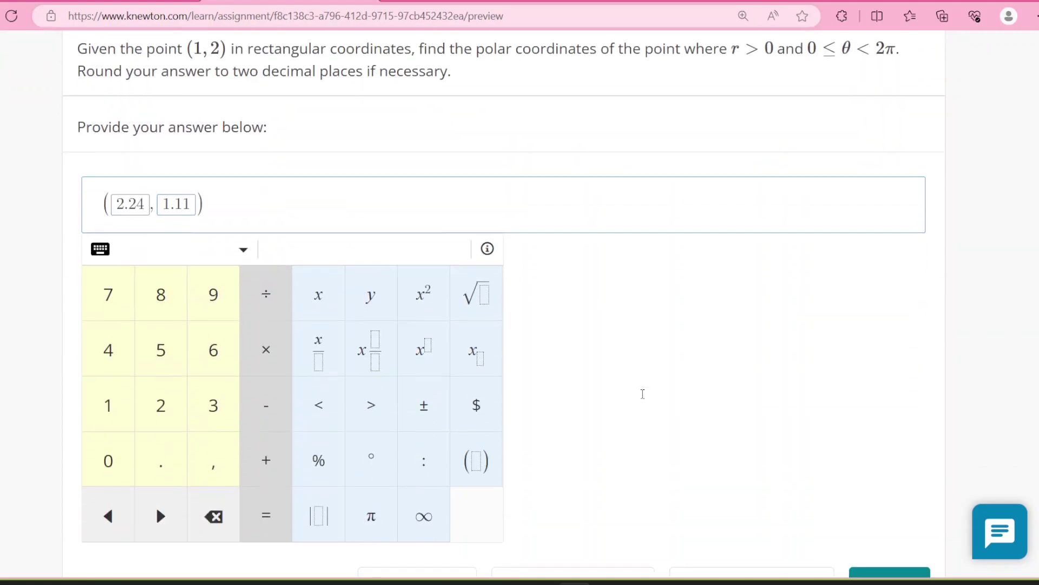
scroll(643, 394, "down", 3)
left_click(884, 452)
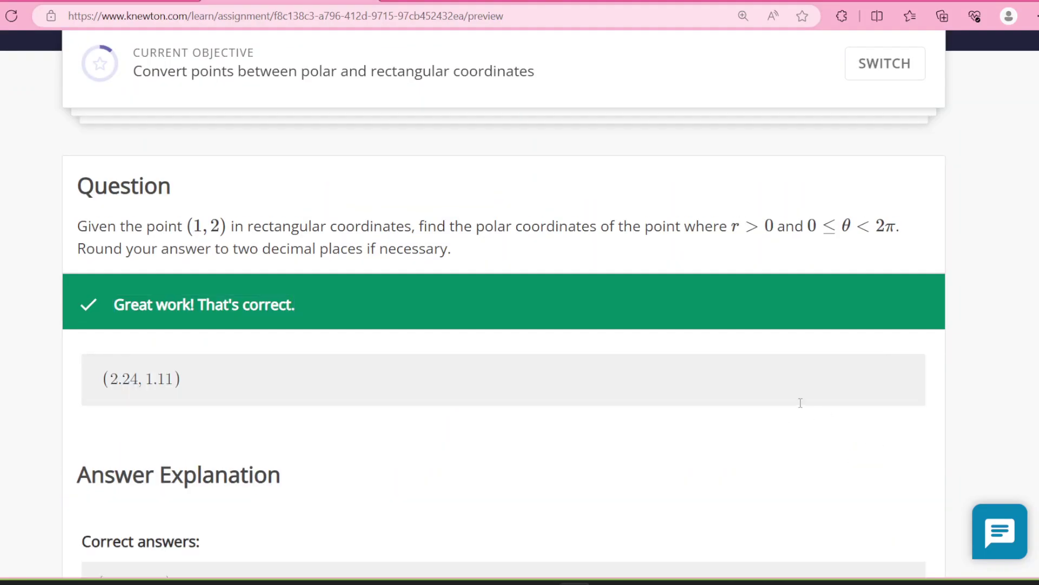
Step: Review the answer explanation and continue to the next question
scroll(800, 403, "down", 9)
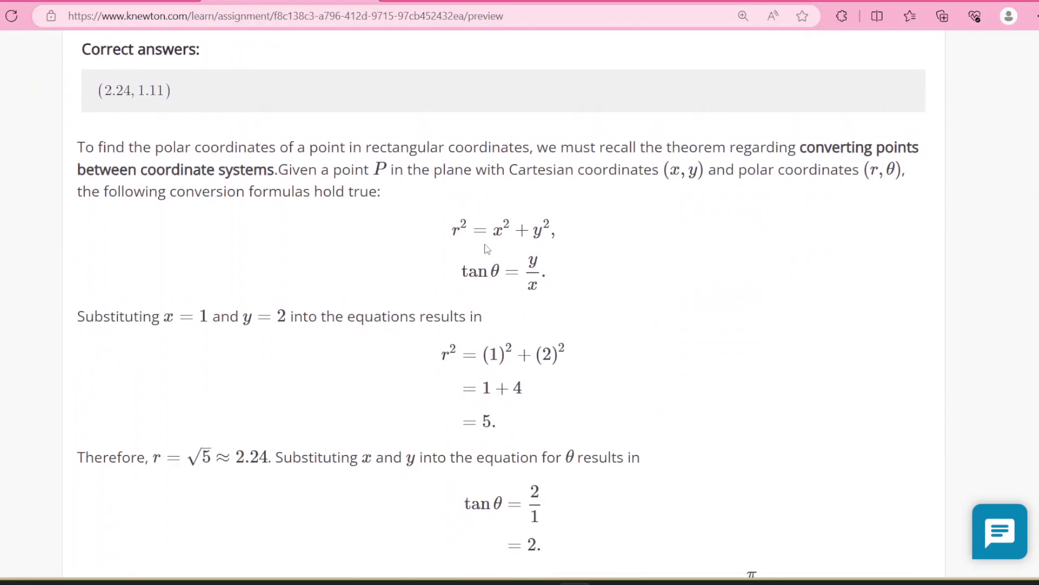
scroll(812, 382, "down", 5)
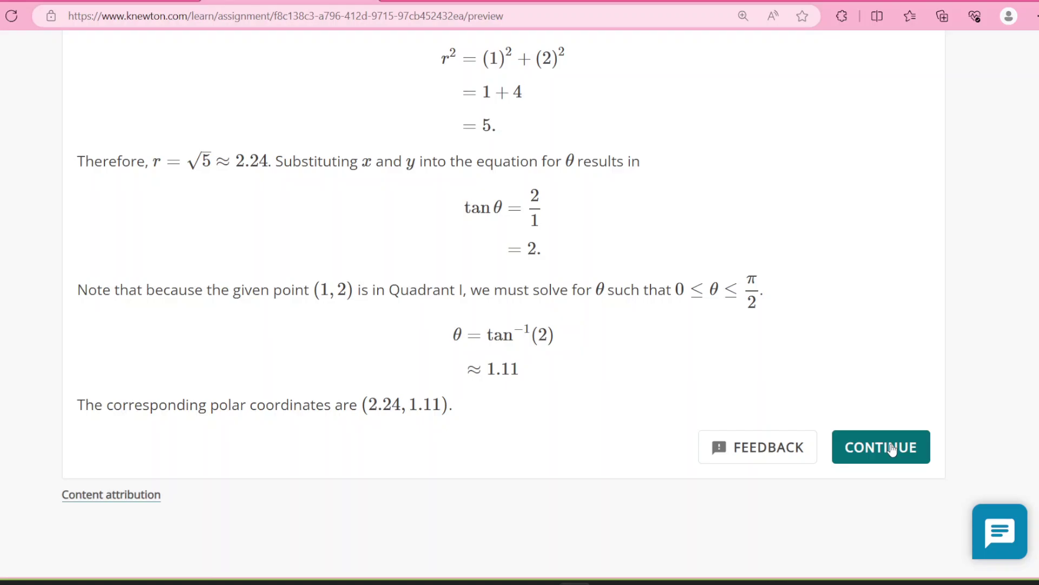
left_click(892, 450)
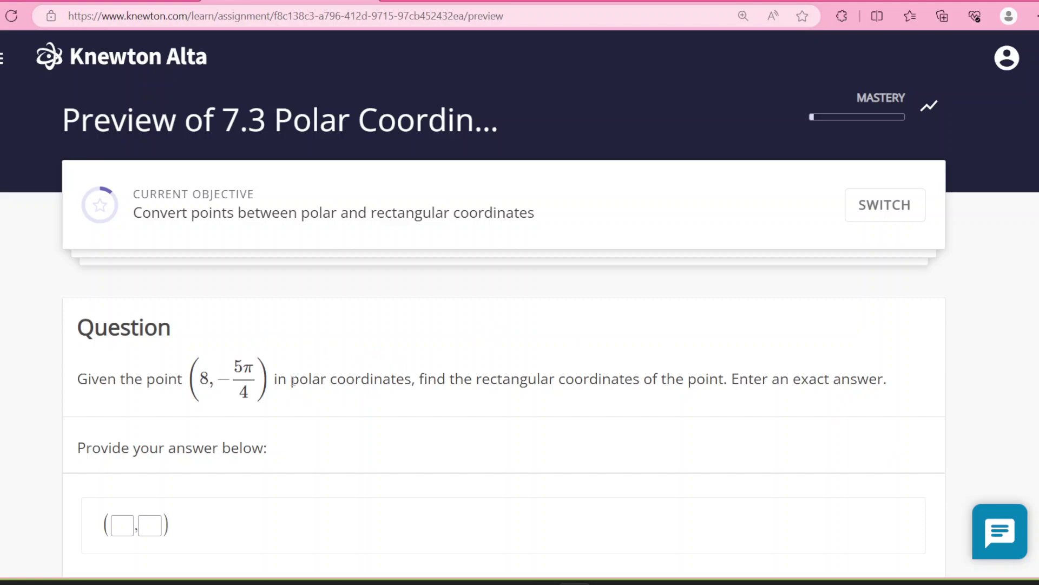
Step: Switch from the Knewton question to the Desmos calculator and set r to 8
left_click_drag(291, 379, 414, 379)
left_click(367, 336)
left_click(475, 0)
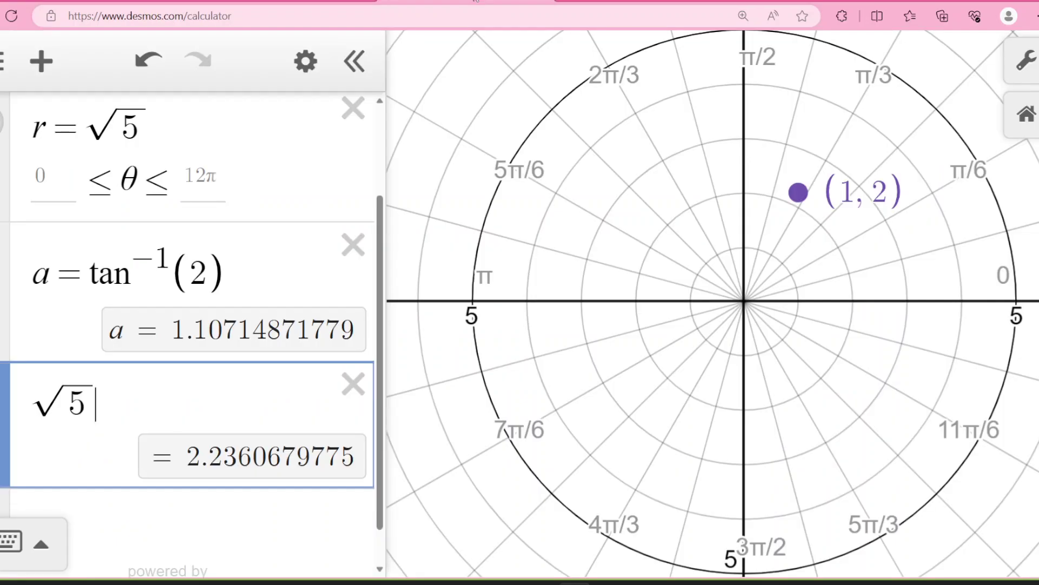
left_click(163, 123)
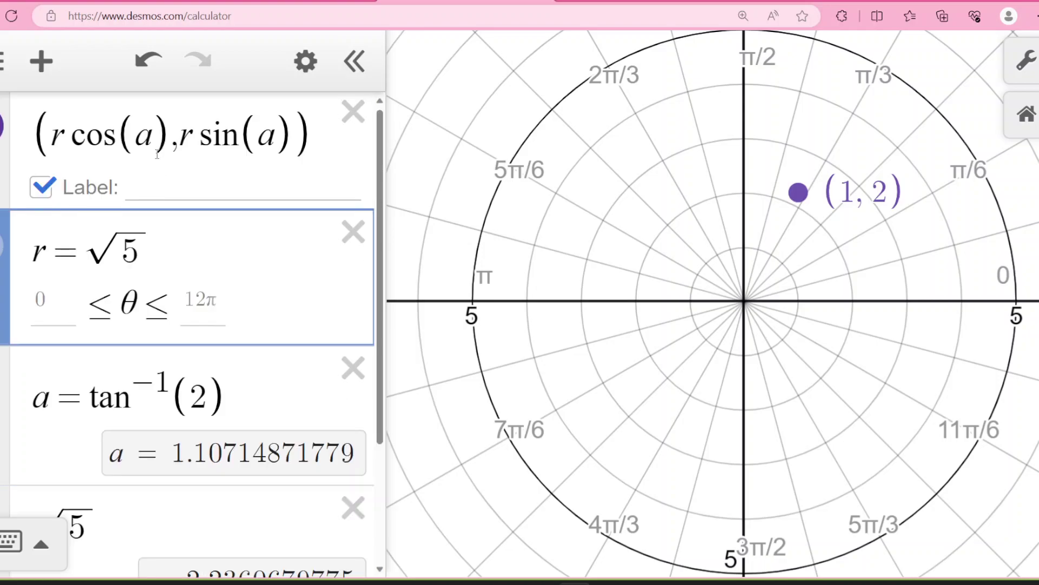
key("BackSpace")
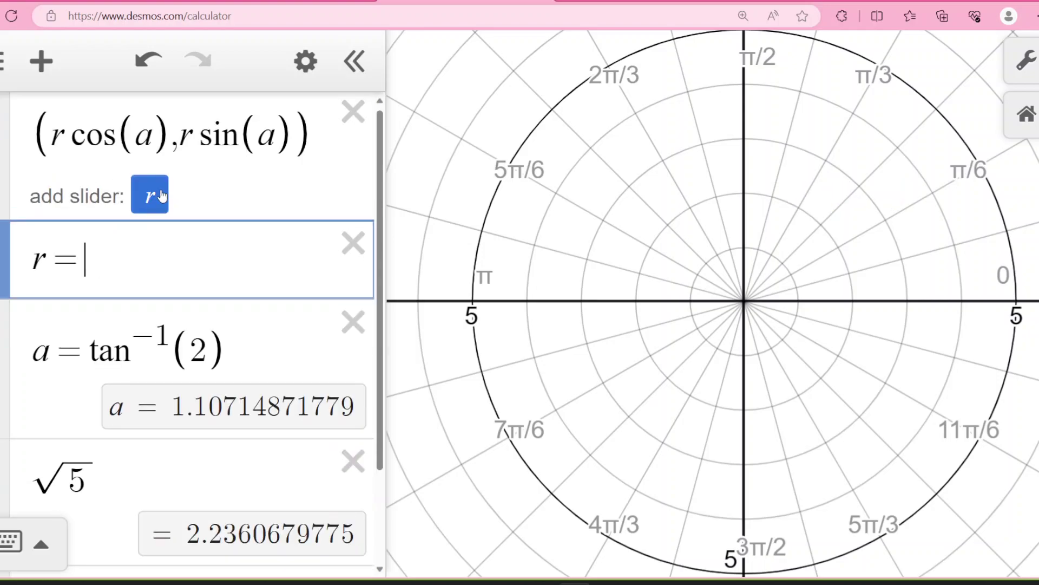
type("8")
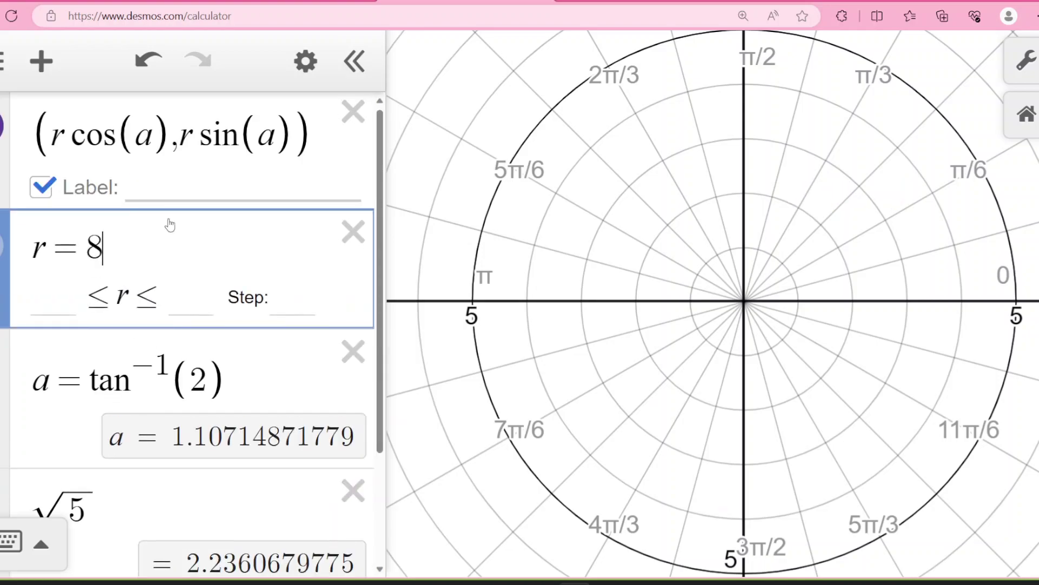
Step: Redefine a as −5π/4 and delete the √5 expression below it
left_click(231, 374)
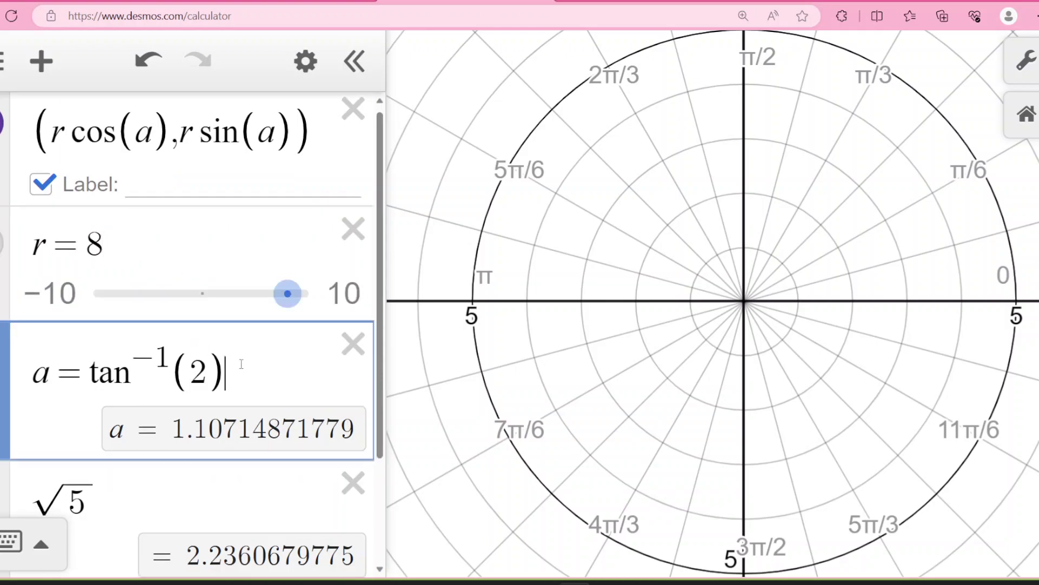
key("BackSpace")
key("BackSpace")
key("BackSpace")
key("BackSpace")
key("BackSpace")
key("BackSpace")
key("BackSpace")
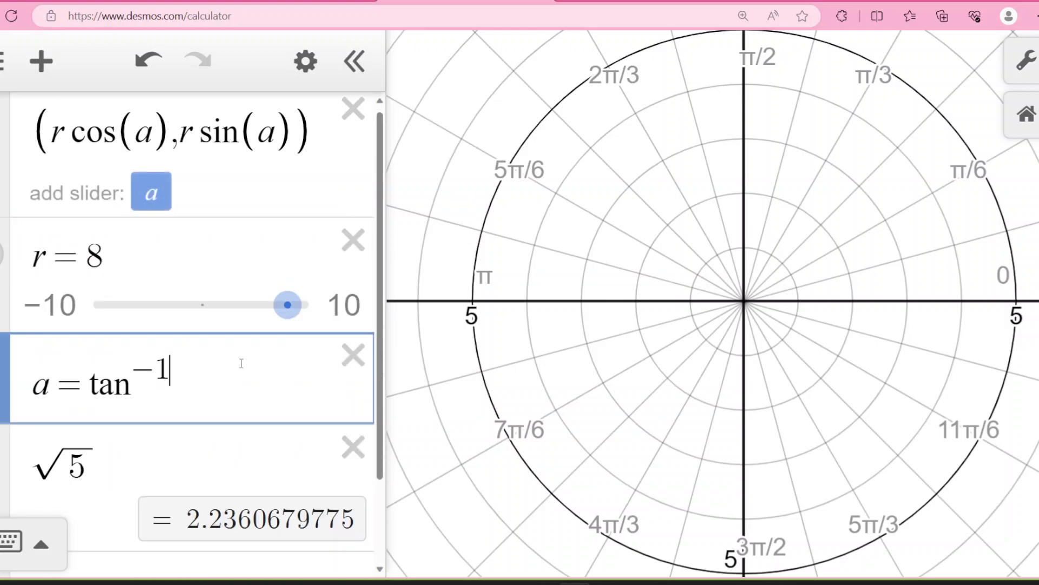
key("BackSpace")
key("BackSpace")
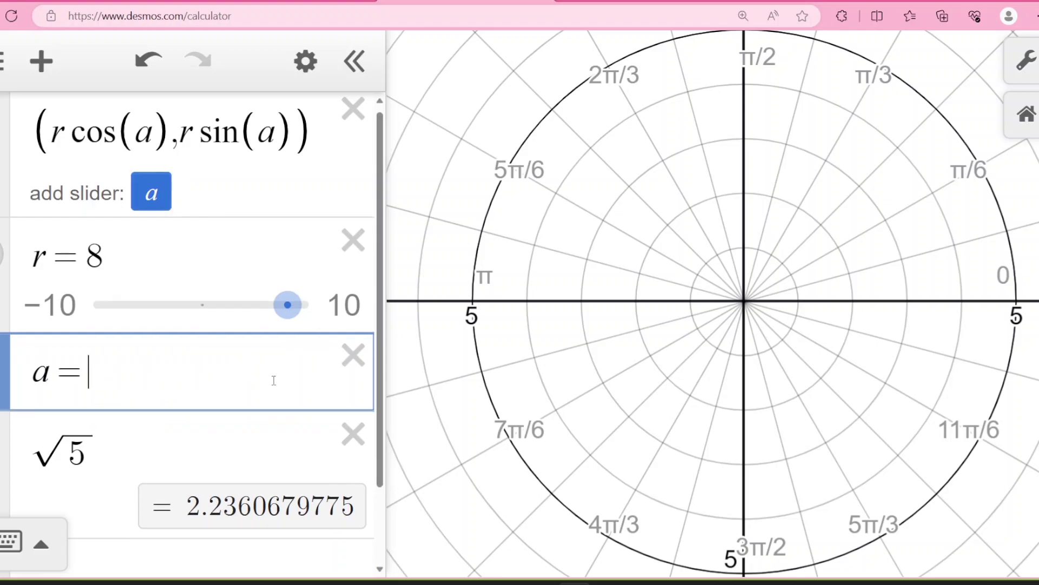
left_click(353, 434)
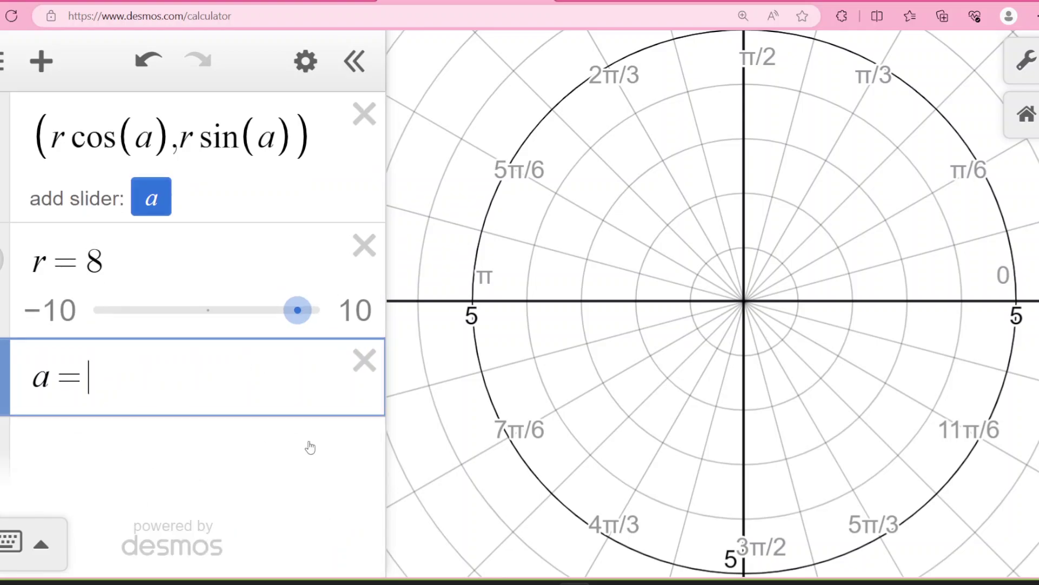
type("-5pi/")
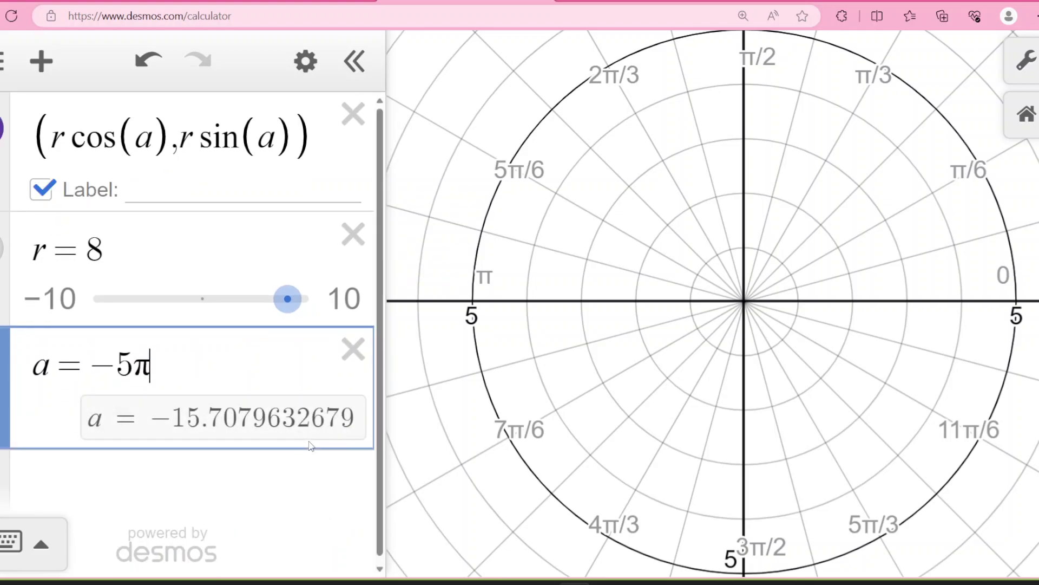
type("4")
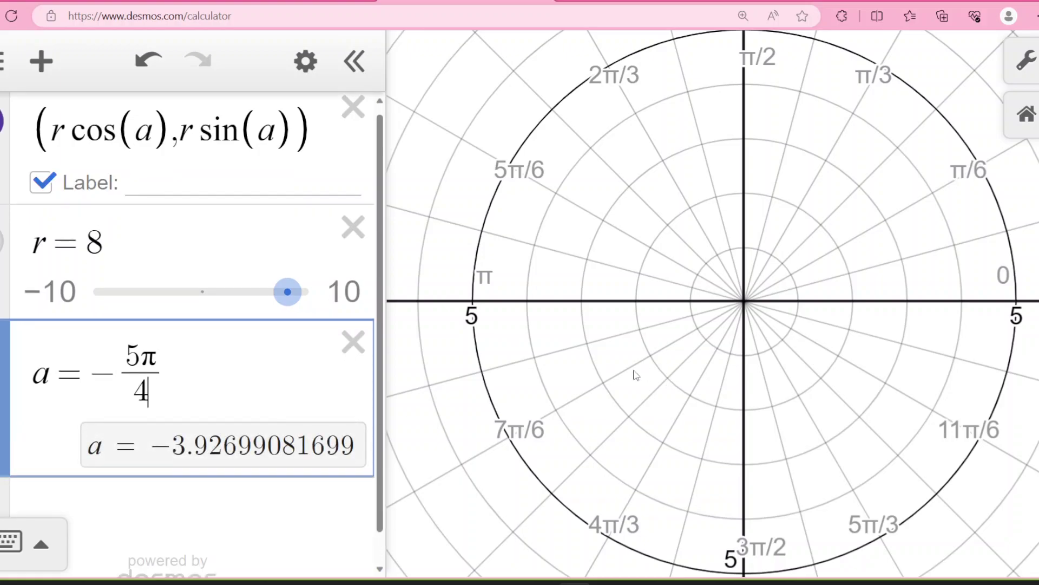
Step: View the labelled point for r = 8 and a = −5π/4 on the polar grid
scroll(866, 381, "down", 5)
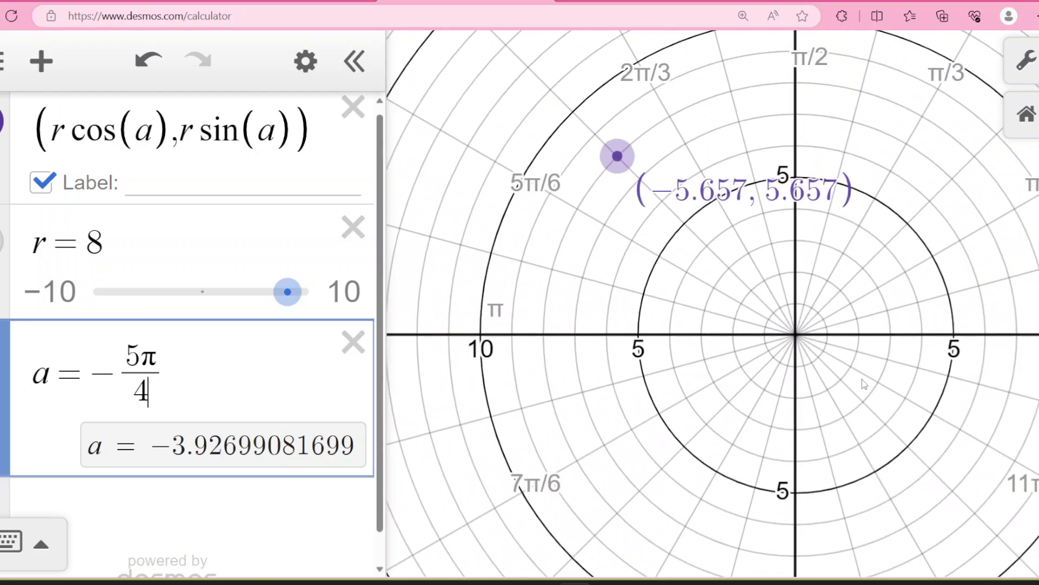
left_click_drag(790, 307, 796, 383)
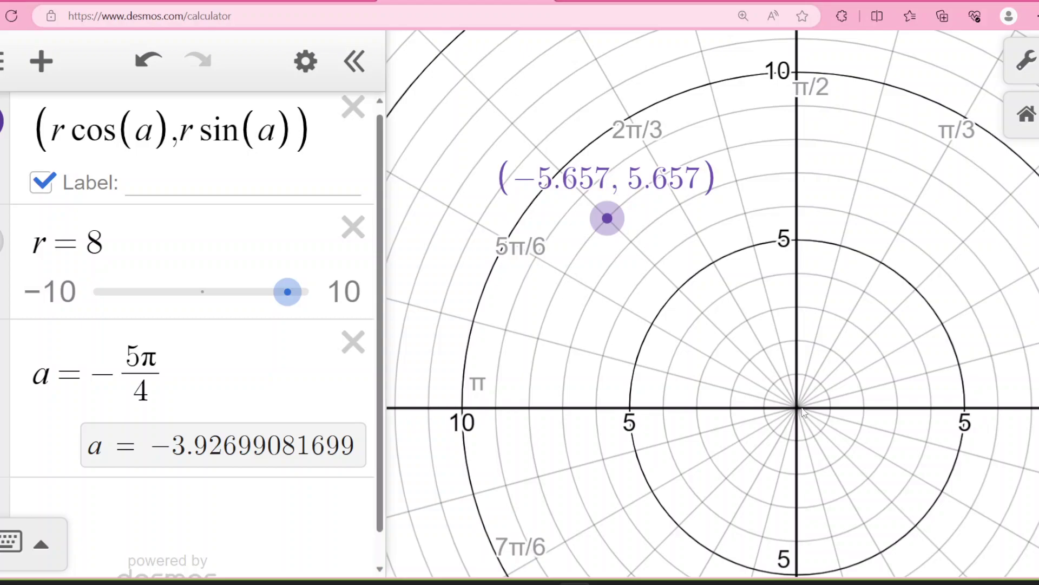
left_click_drag(802, 412, 741, 396)
left_click_drag(1005, 399, 968, 387)
scroll(967, 389, "down", 1)
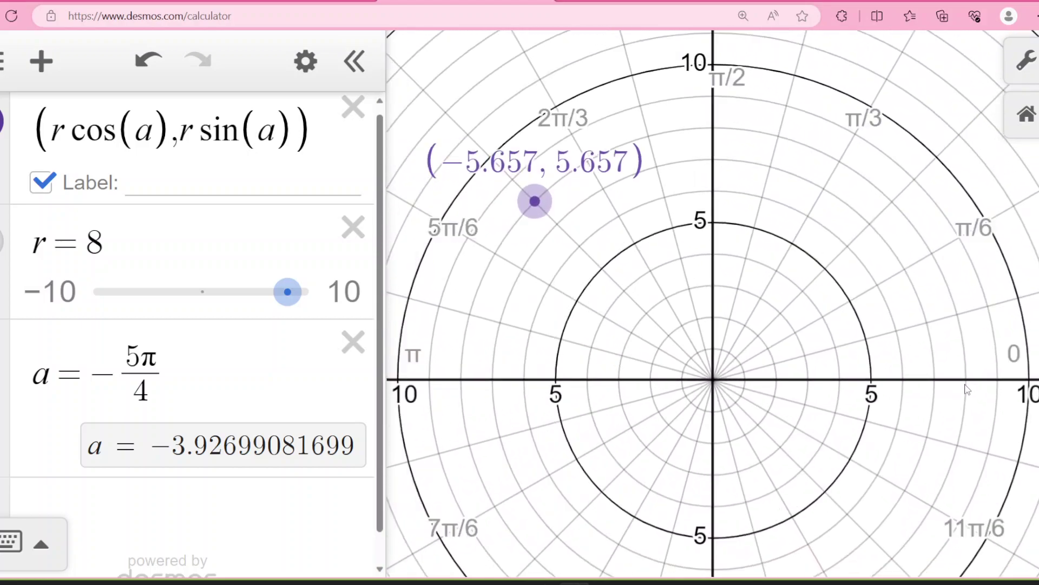
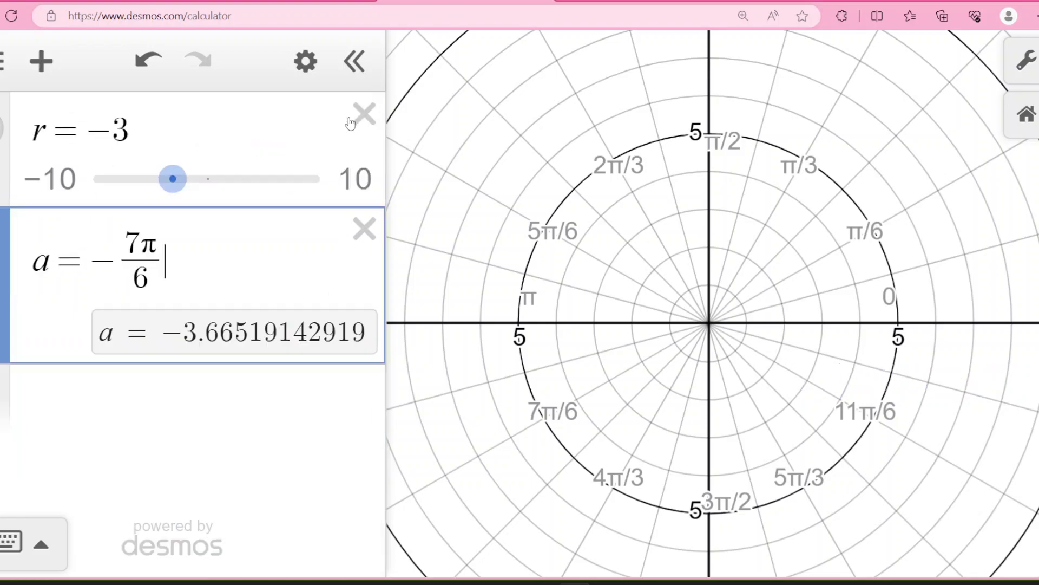
Step: Delete the r = −3 and a = −7π/6 expressions and graph r = sin(θ) on the polar grid
left_click(353, 116)
left_click(353, 118)
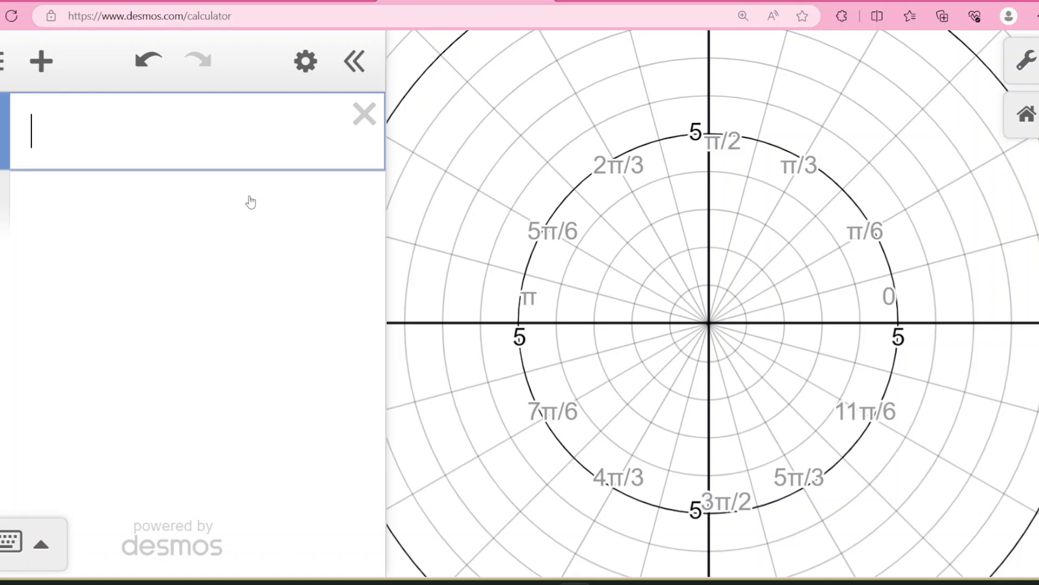
type("r=")
type("sin(")
type("theta")
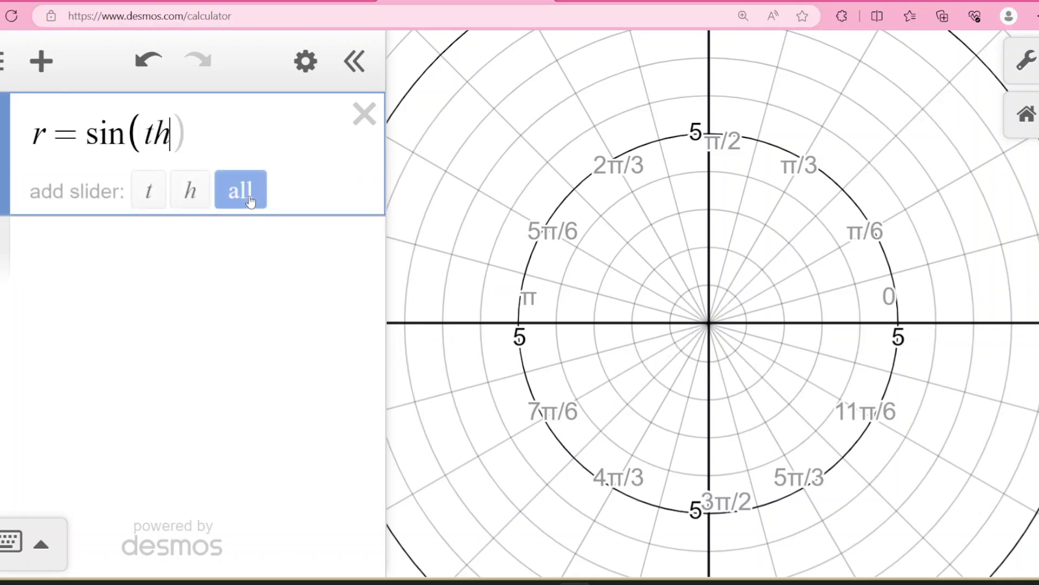
key("Right")
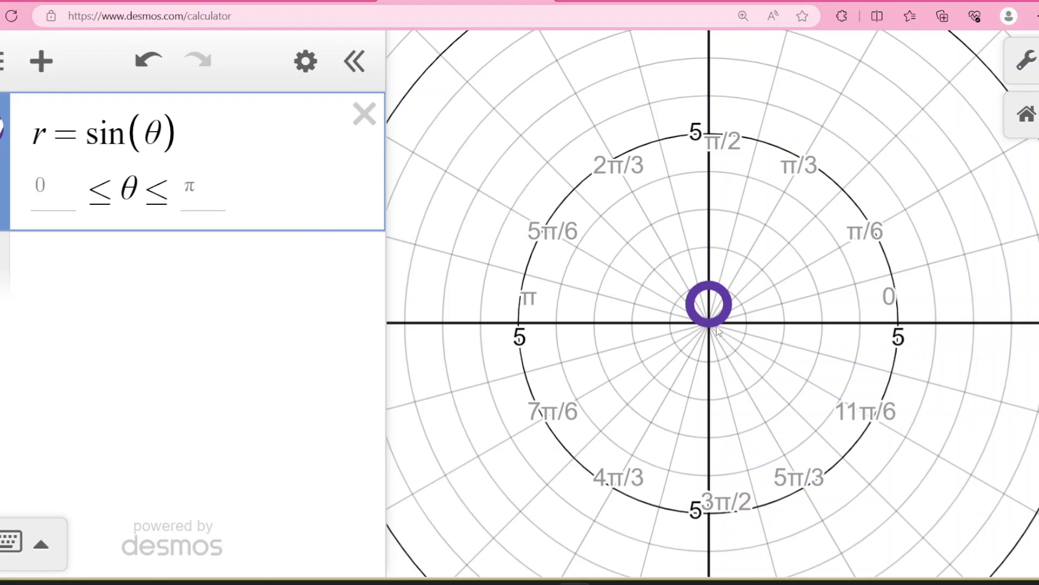
scroll(716, 329, "up", 5)
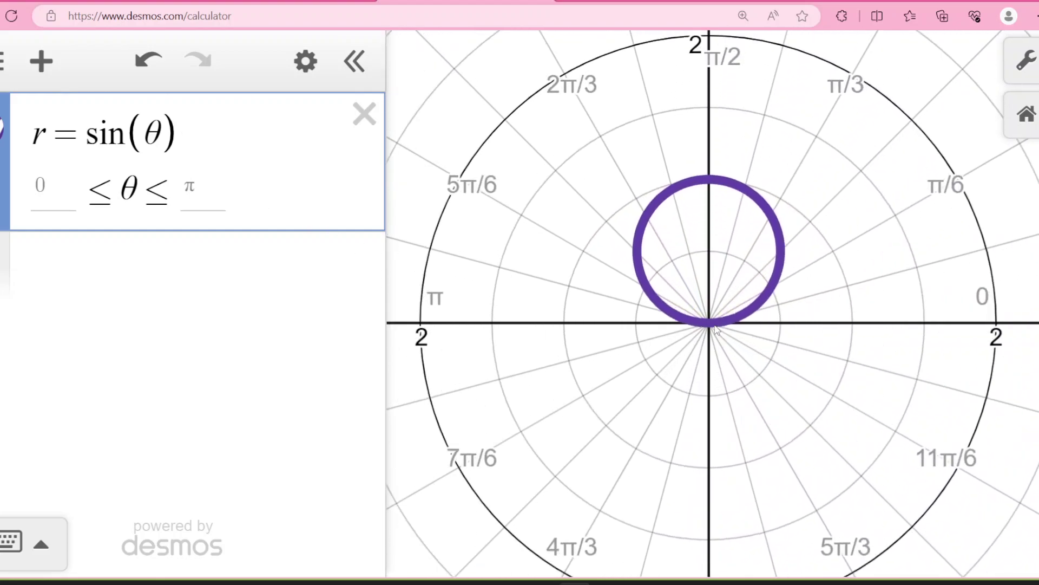
scroll(715, 329, "up", 3)
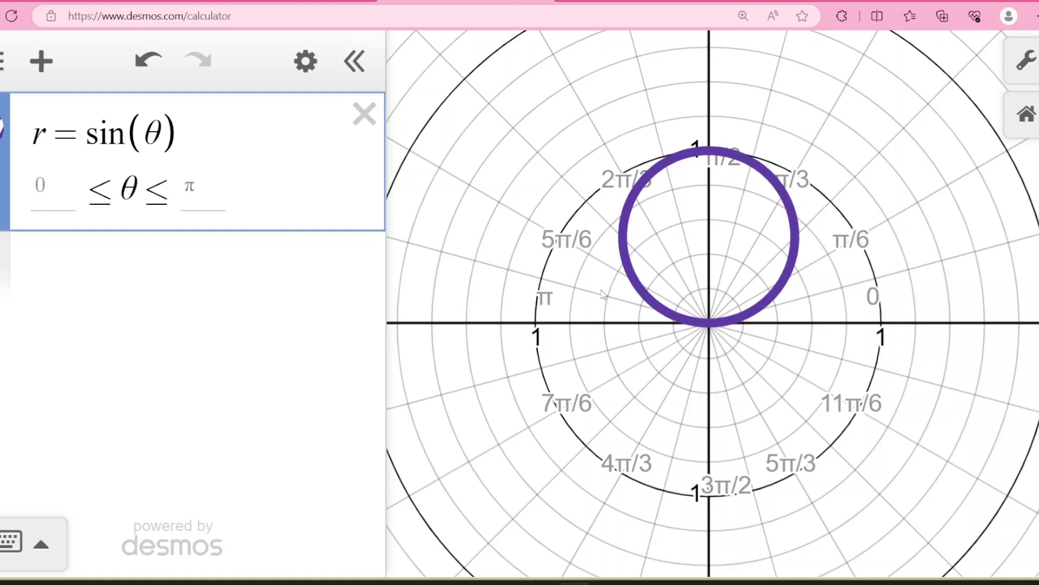
scroll(714, 253, "up", 2)
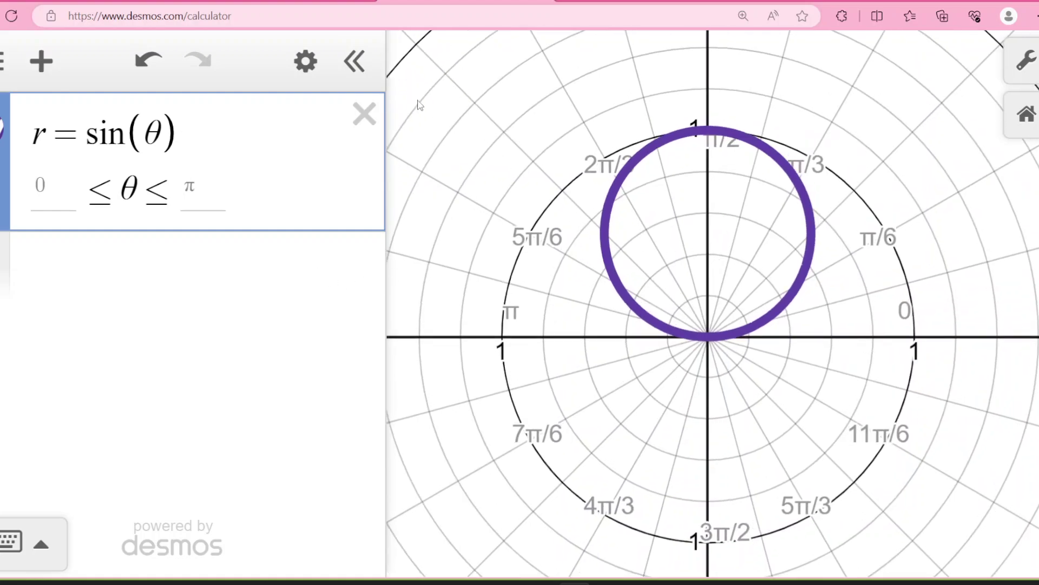
left_click(306, 61)
left_click(315, 63)
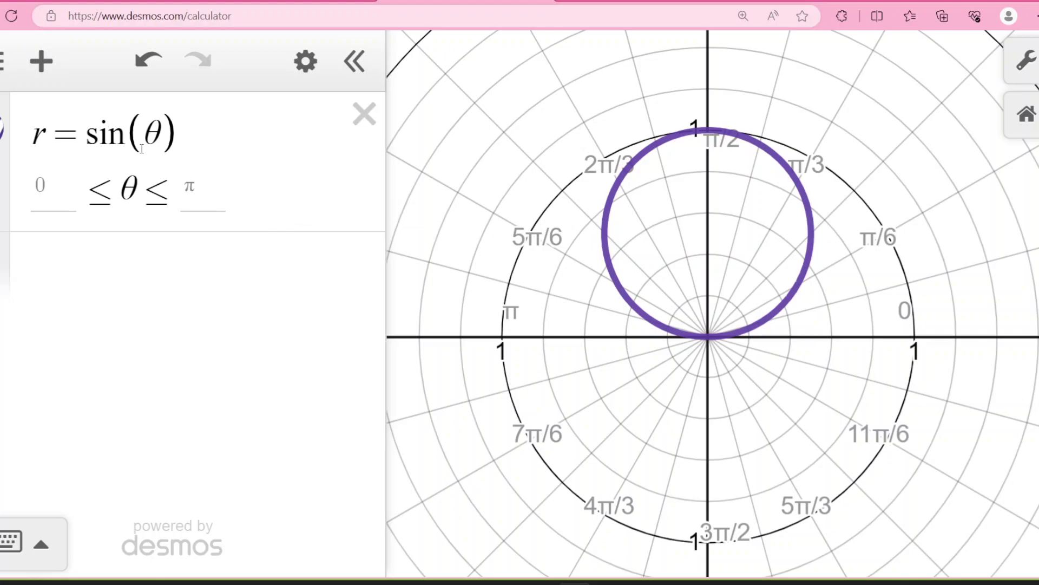
Step: Check the equation in the Knewton question, return to Desmos, and change the graphed equation to r = 5cos(θ) + 5sin(θ)
left_click(323, 1)
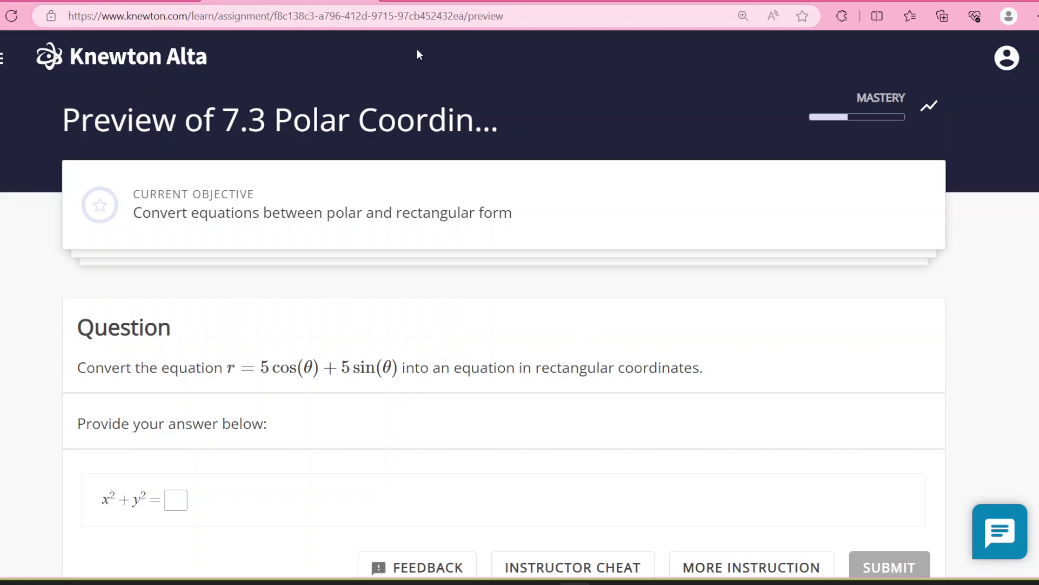
left_click(433, 1)
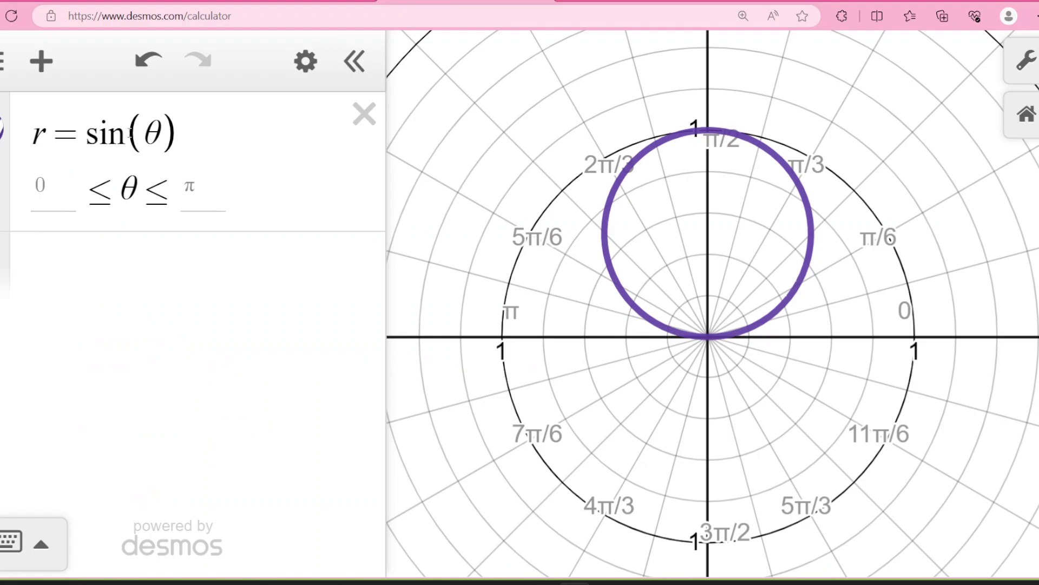
left_click(83, 136)
type("5")
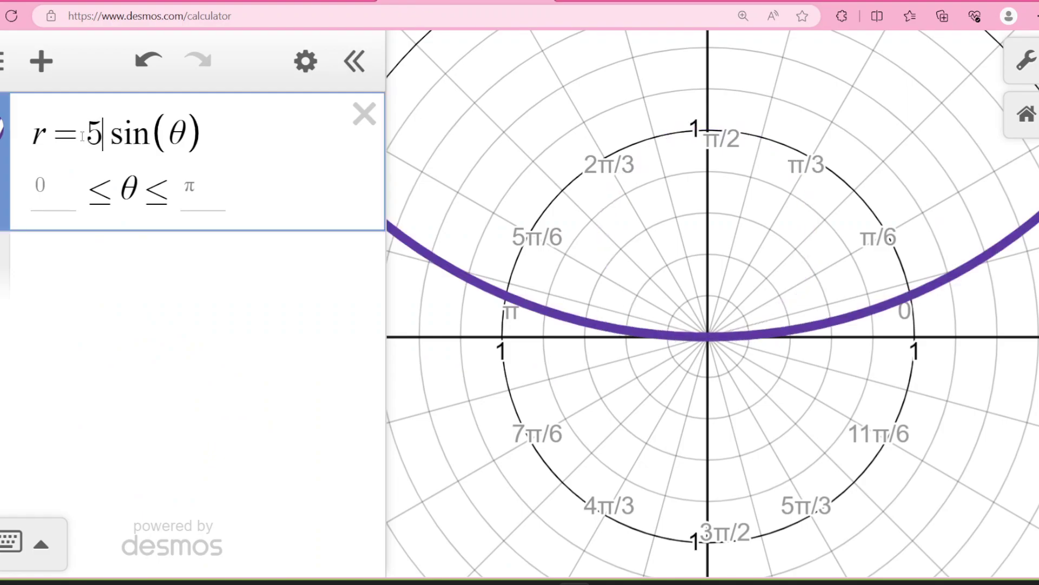
left_click(82, 136)
type("5+cos(")
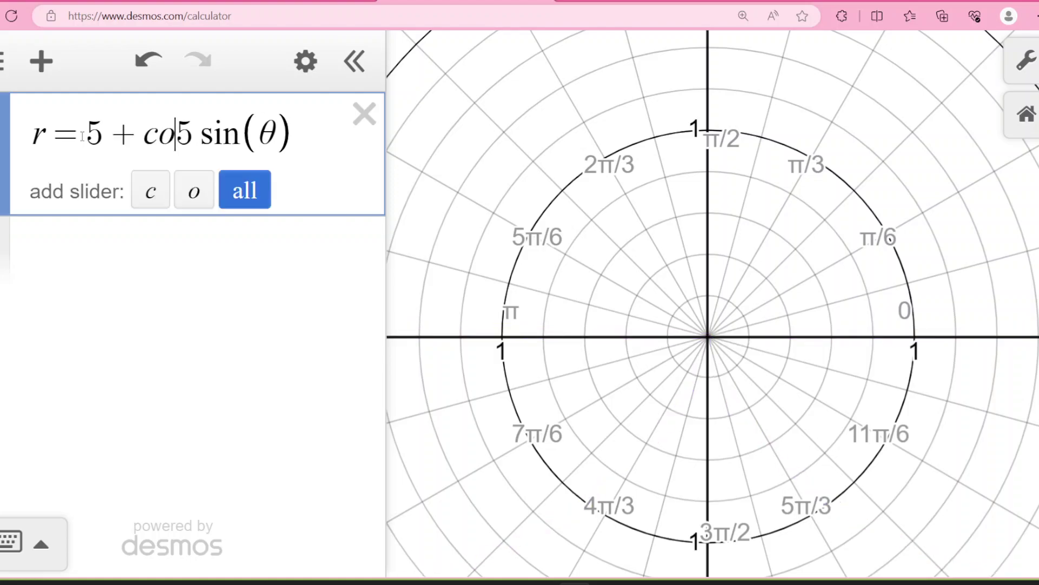
type("theta")
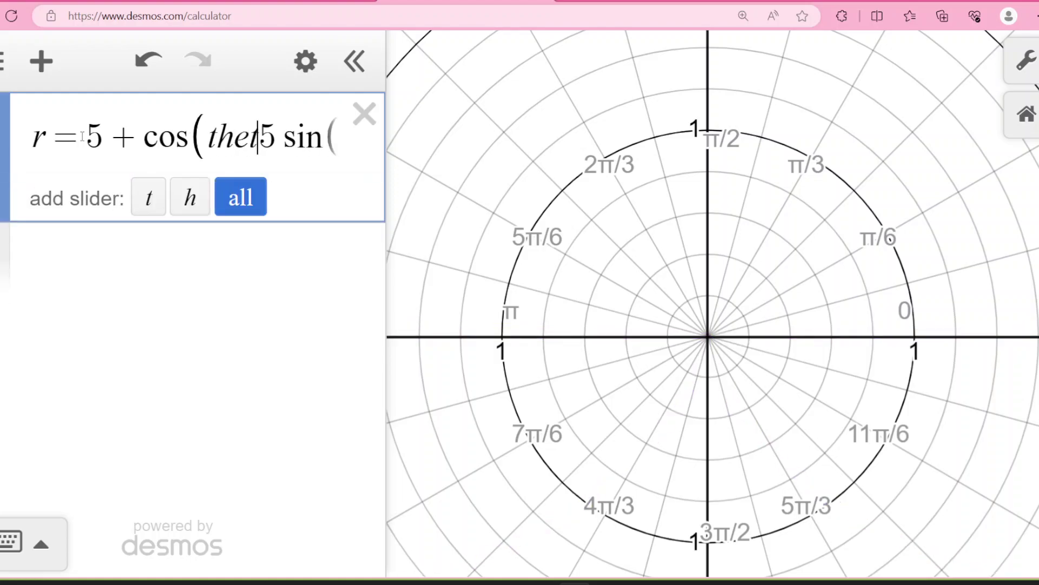
type(")+")
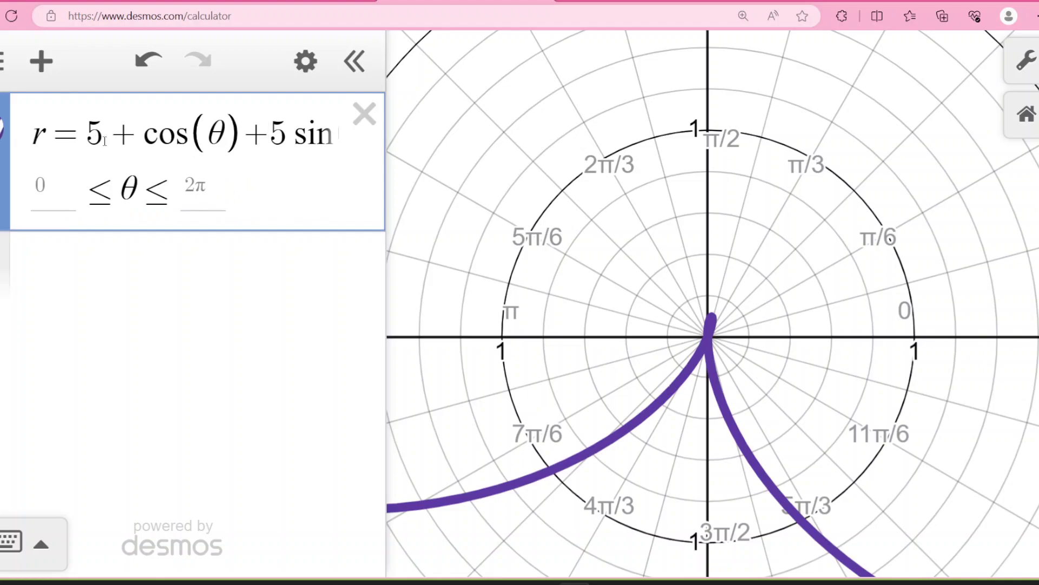
left_click(150, 136)
key("BackSpace")
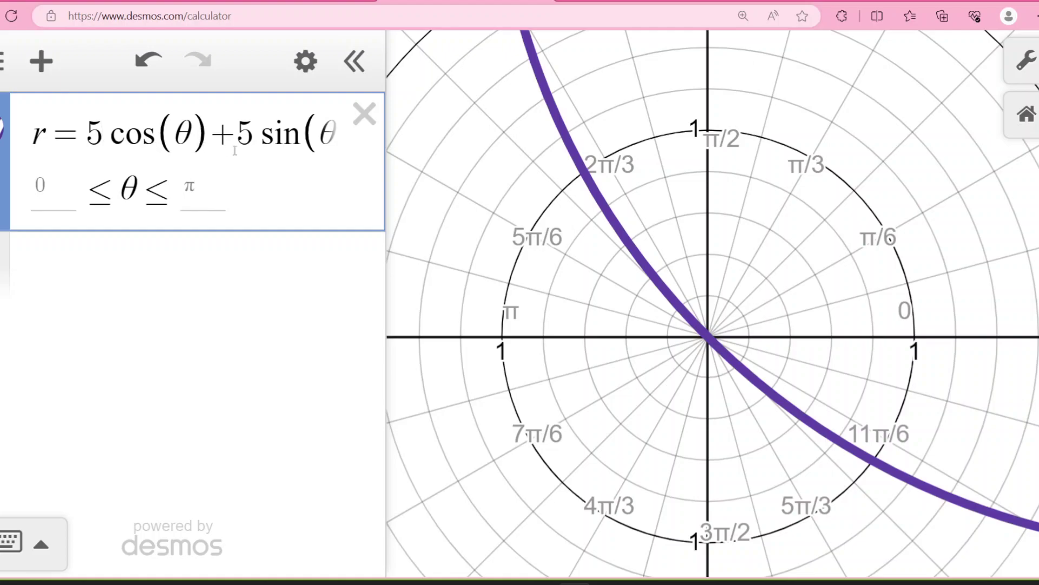
Step: Set the upper limit of θ to 2π and view the full curve
left_click(206, 179)
type("2")
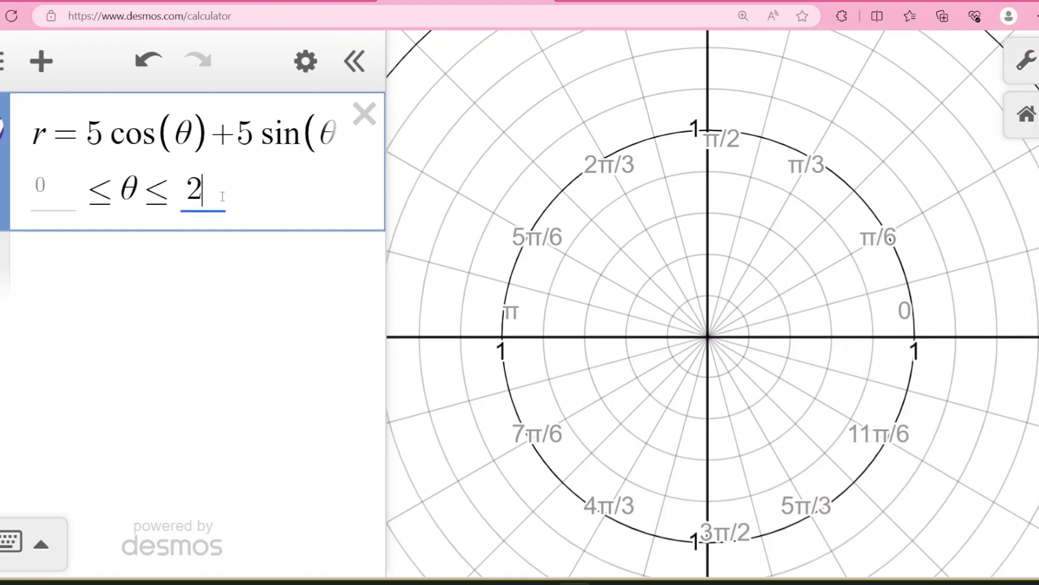
type("p")
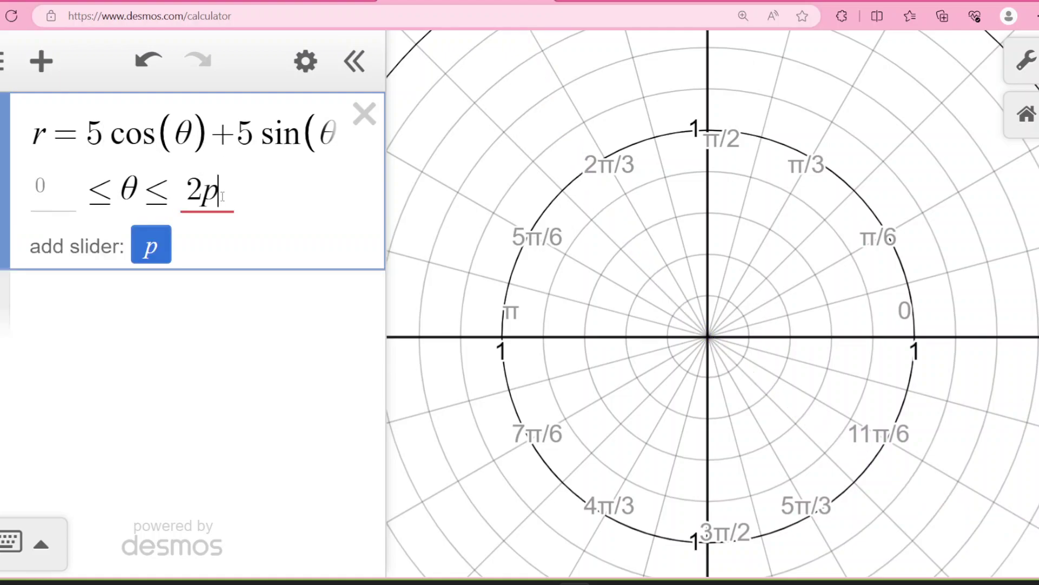
type("i")
scroll(622, 229, "down", 3)
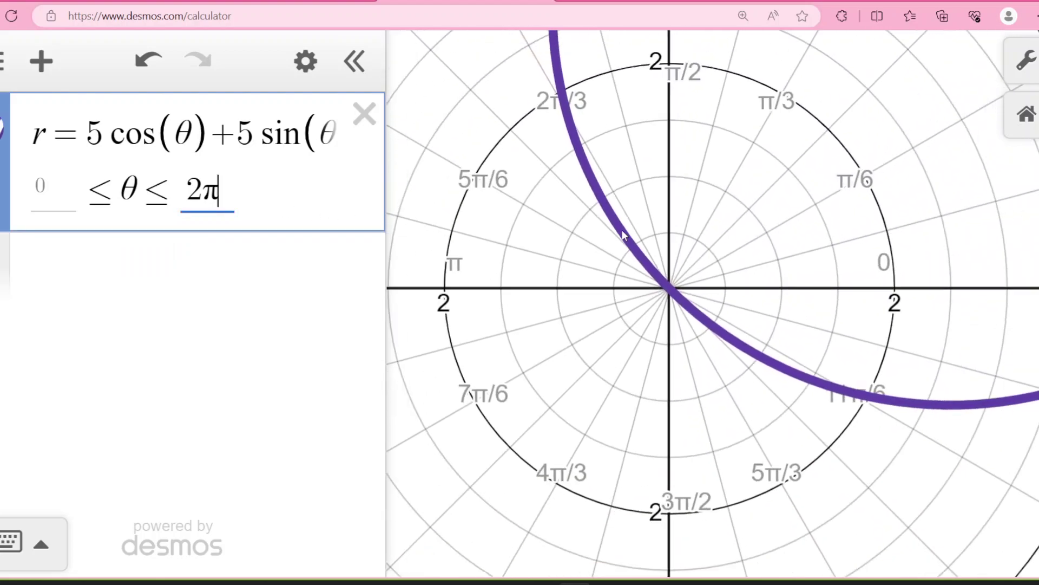
left_click_drag(622, 230, 611, 229)
left_click_drag(797, 178, 610, 271)
scroll(608, 250, "down", 5)
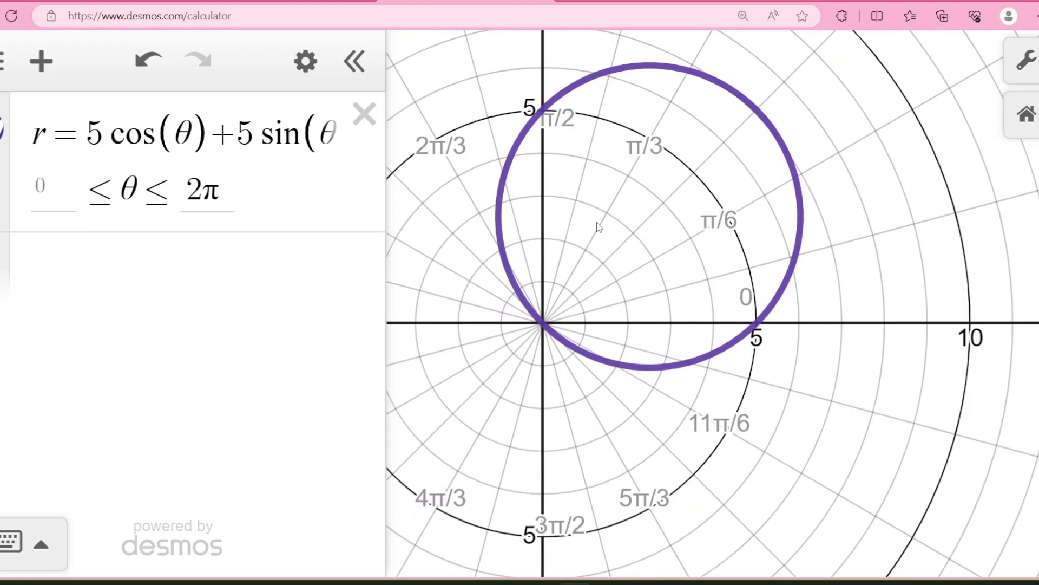
Step: Graph r = sin(2θ) in a new expression below the first equation
left_click(302, 279)
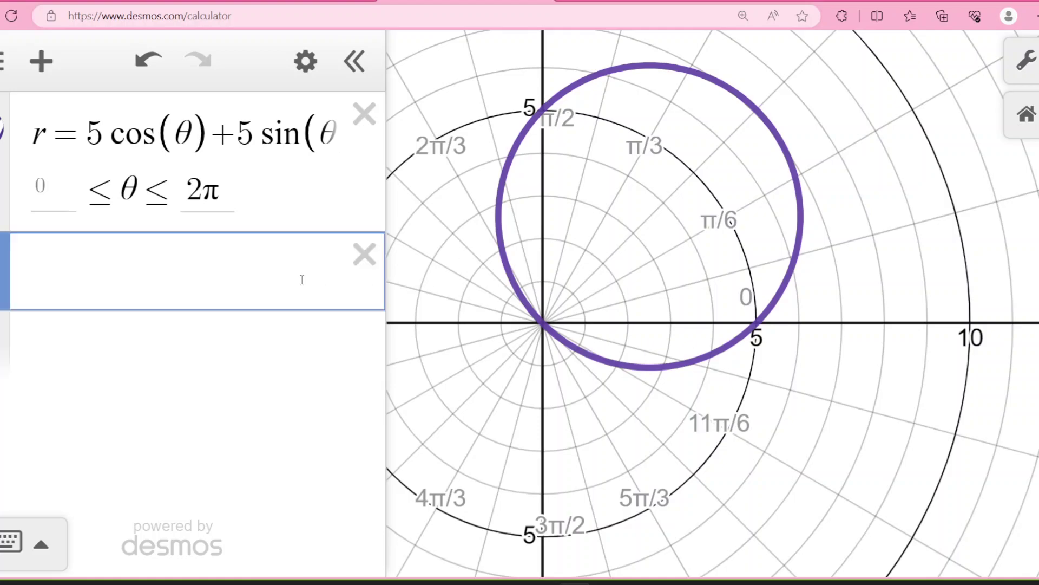
type("r=sin(")
type("2theta")
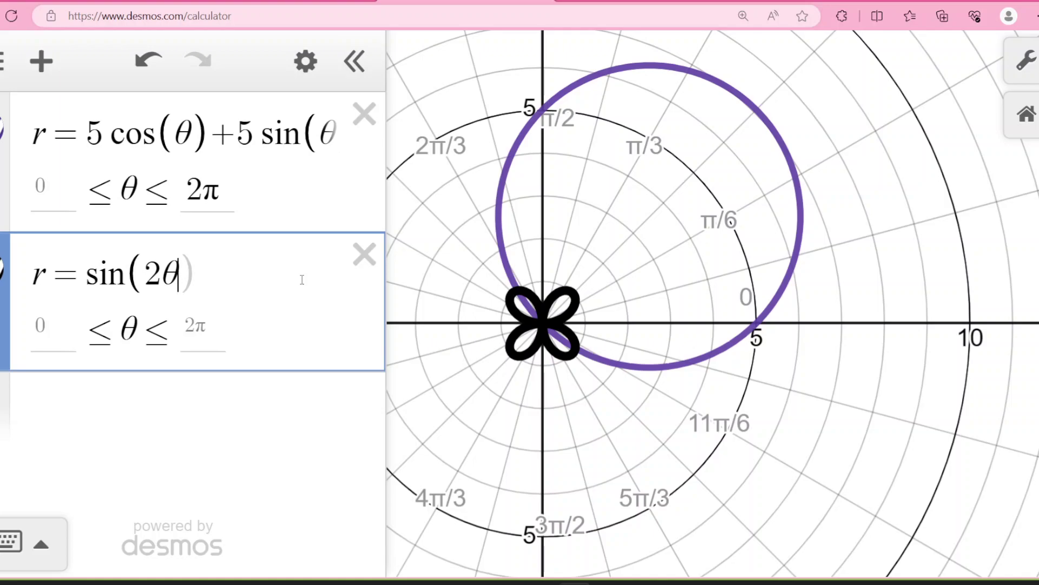
Step: Clear the r = sin(2θ) equation from the second expression
key("BackSpace")
key("BackSpace")
key("BackSpace")
key("BackSpace")
key("BackSpace")
key("BackSpace")
key("BackSpace")
key("BackSpace")
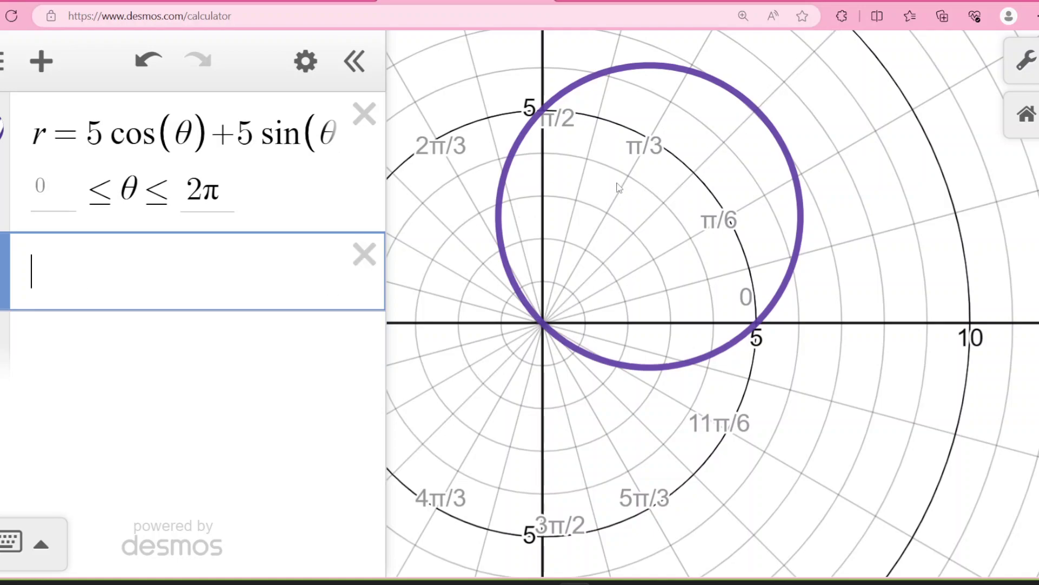
Step: Switch to Knewton and review the question on converting r = 5cos(θ) + 5sin(θ) into rectangular coordinates
left_click(347, 1)
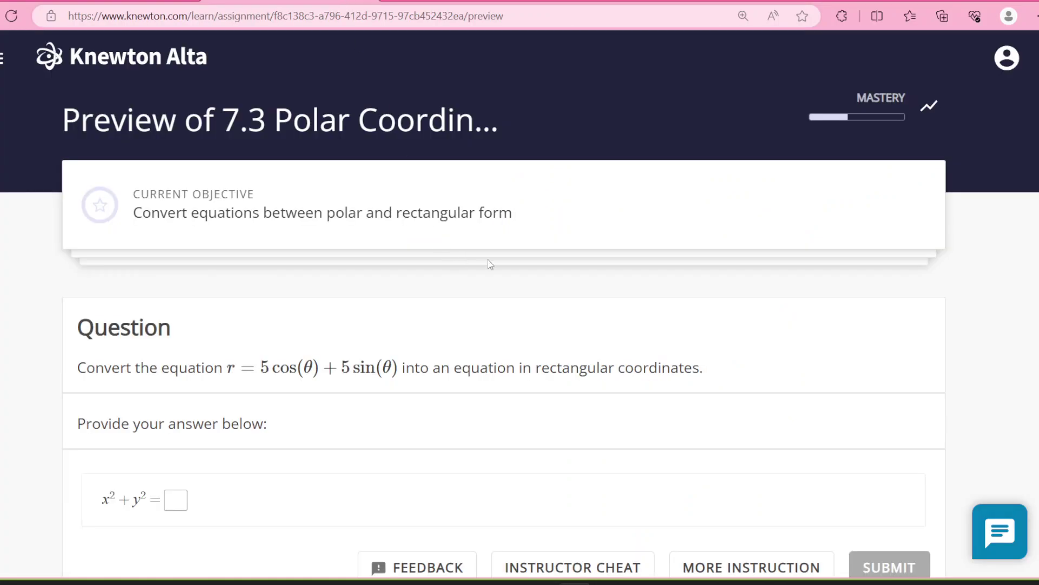
scroll(489, 261, "down", 2)
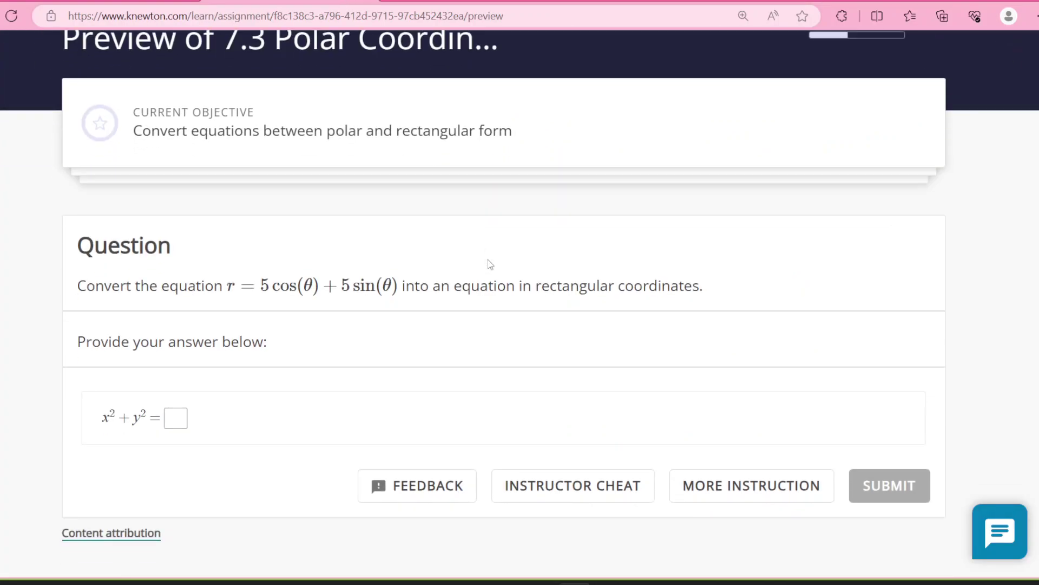
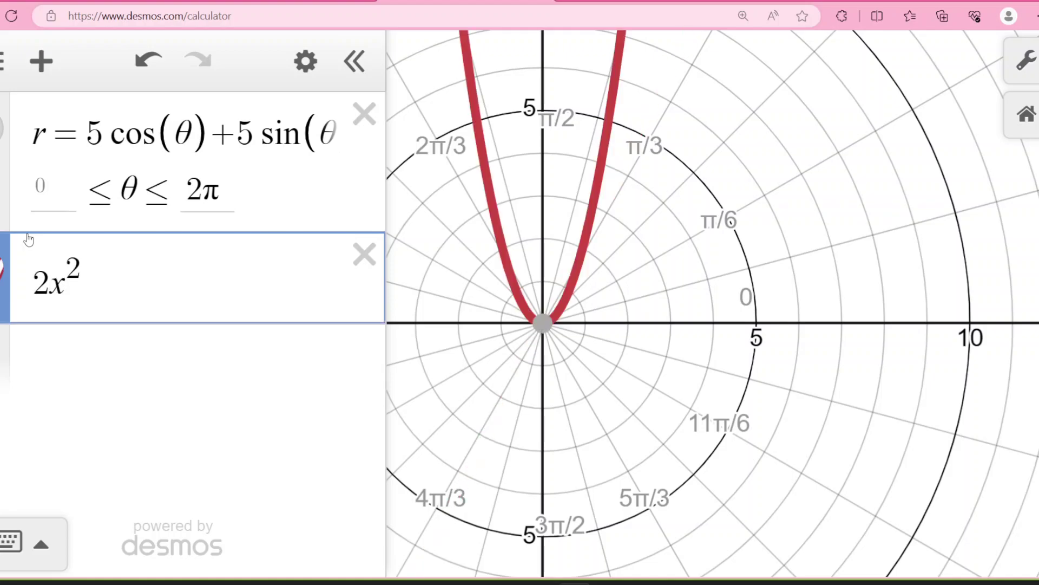
Step: Complete the second Desmos expression as 2x² − 2y² = 3y and center the graph on the origin at a closer zoom
type("-2y^2")
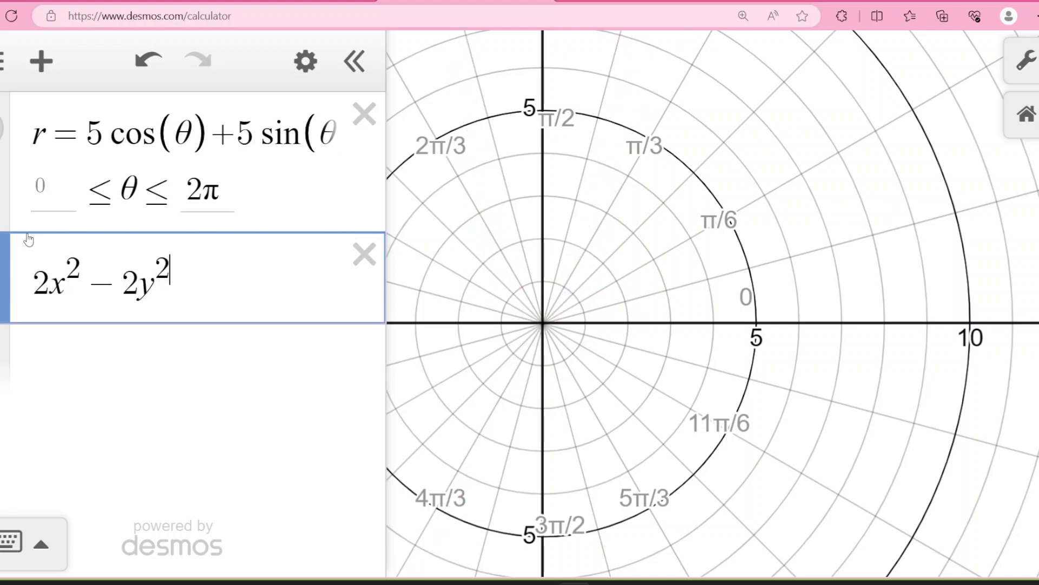
type("=3y")
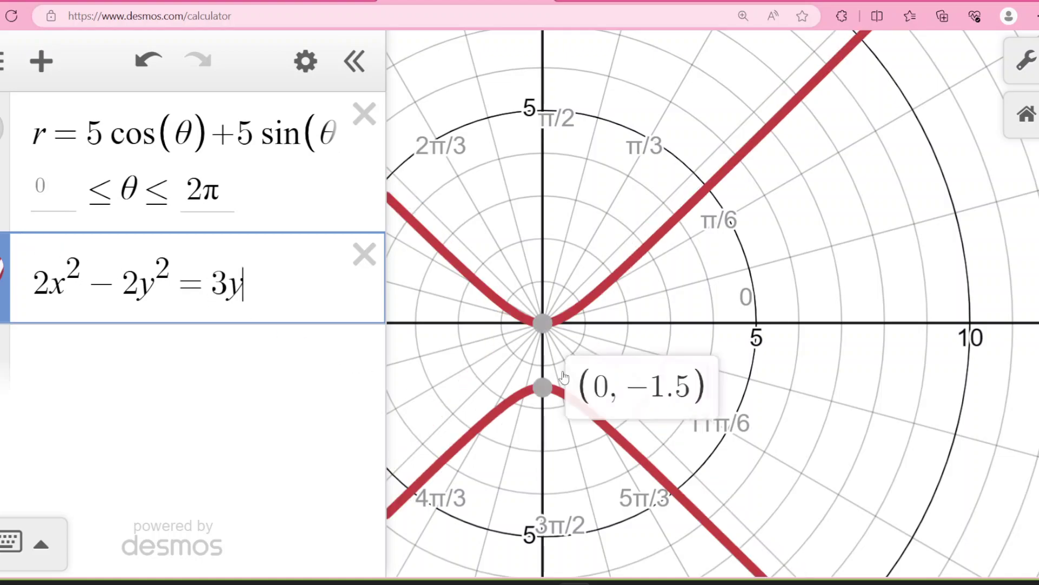
left_click_drag(606, 349, 741, 348)
scroll(739, 347, "up", 2)
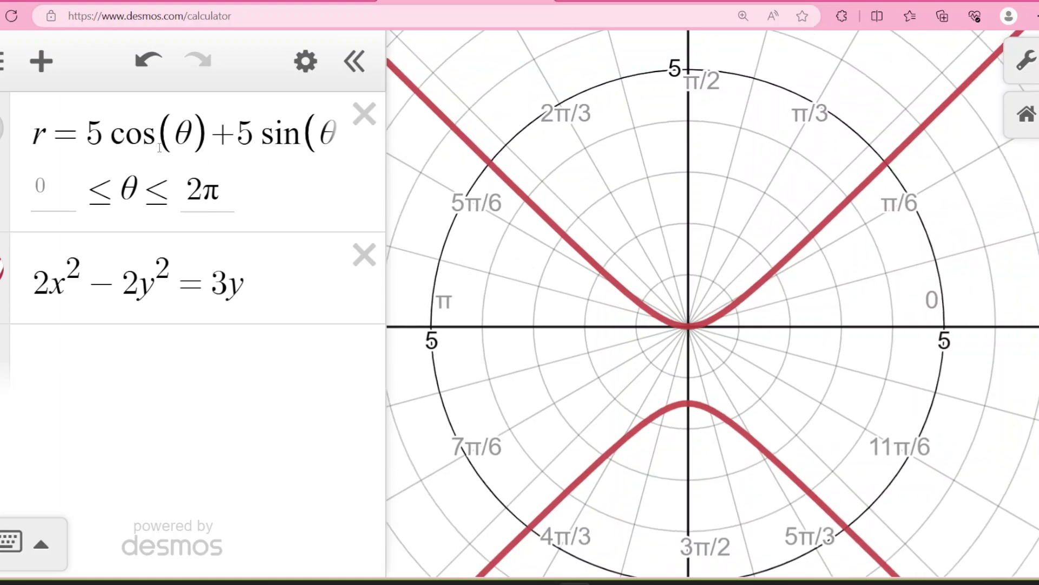
Step: Replace the right side of the first equation so it reads r = 3sin(θ)/(2cos(2θ))
left_click(95, 134)
key("Left")
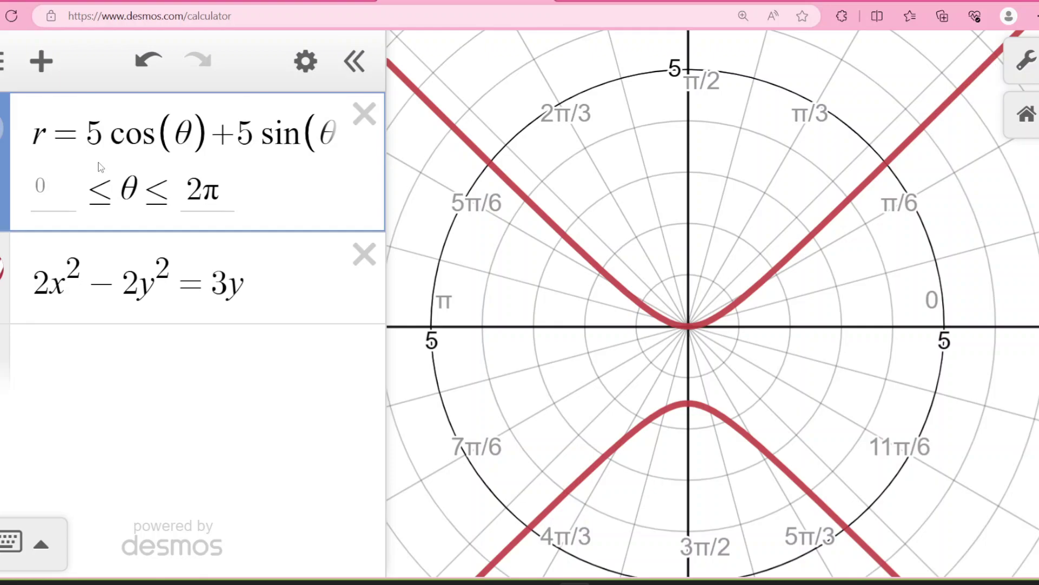
key("Delete")
key("Delete")
key("Delete")
key("Delete")
key("Delete")
key("Delete")
key("Delete")
key("Delete")
key("Delete")
key("Delete")
key("Delete")
key("Delete")
key("Delete")
key("Delete")
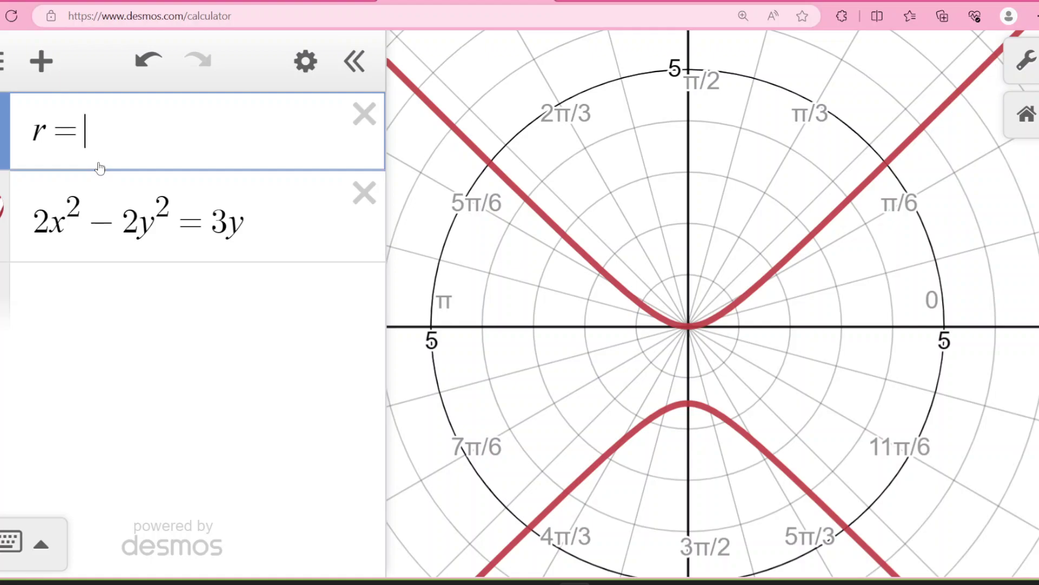
type("3sin(the")
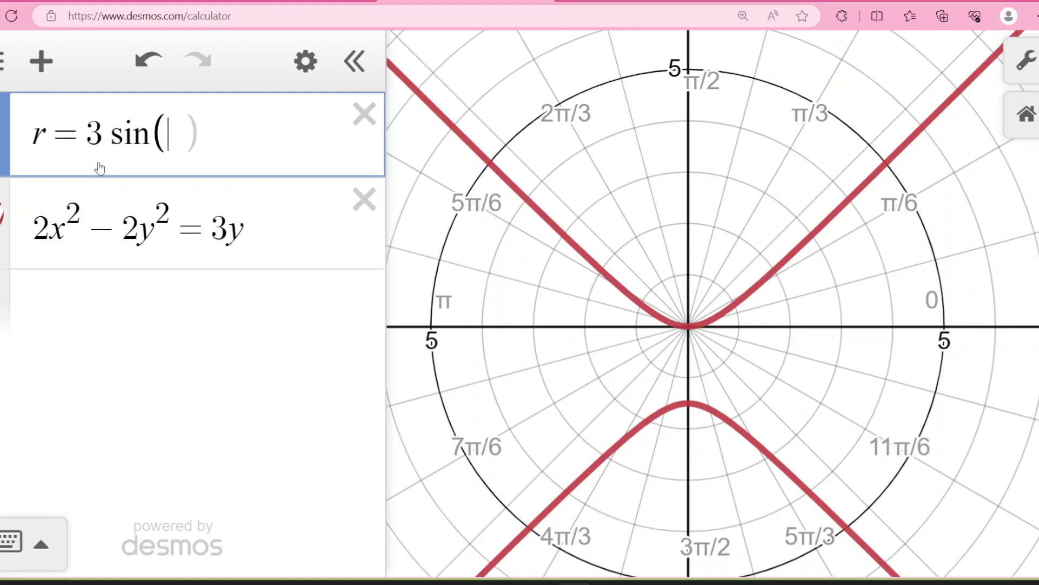
type("ta")
key("Right")
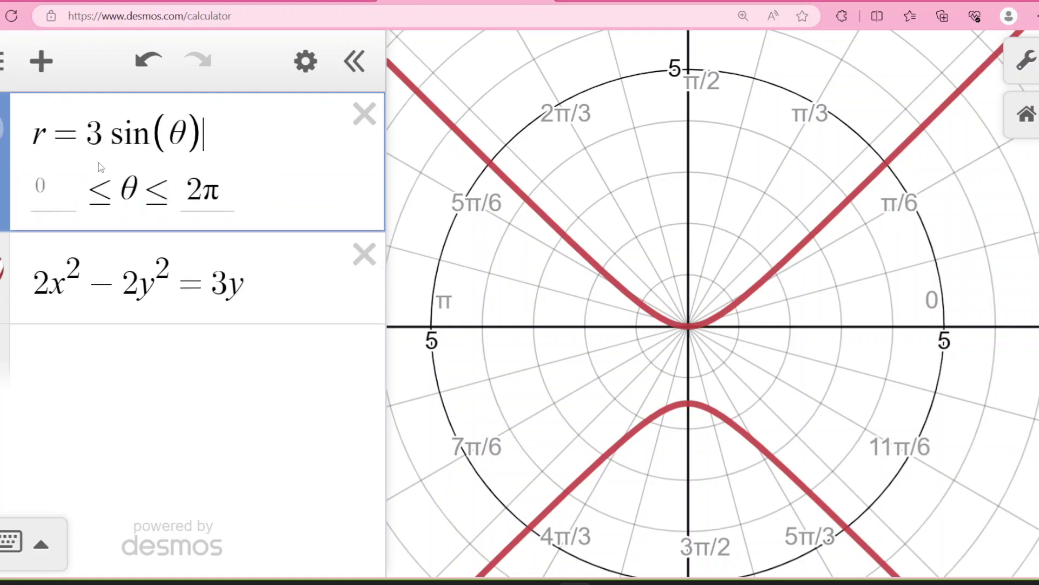
type("/2")
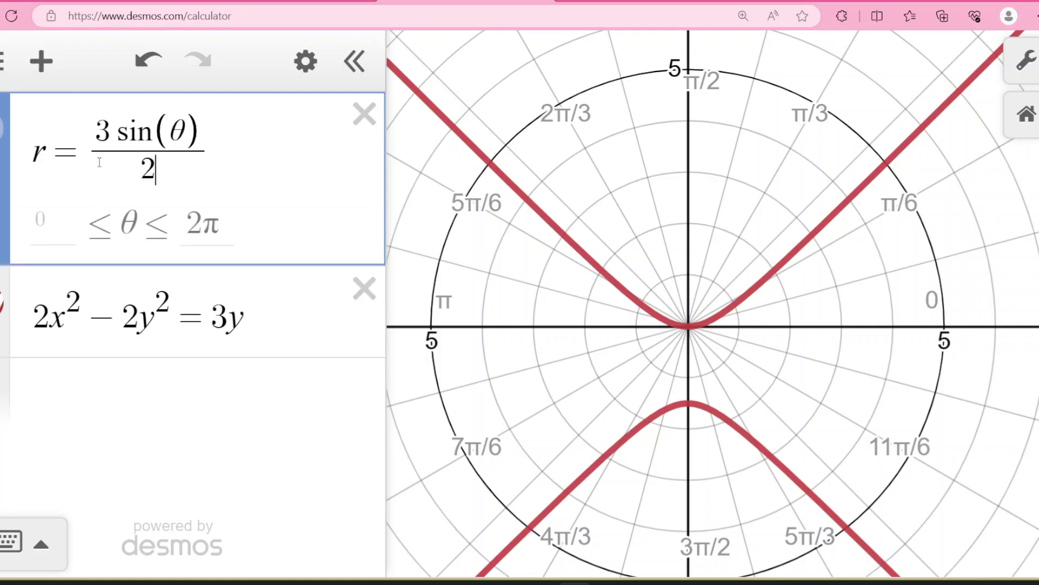
type("cos2theta)")
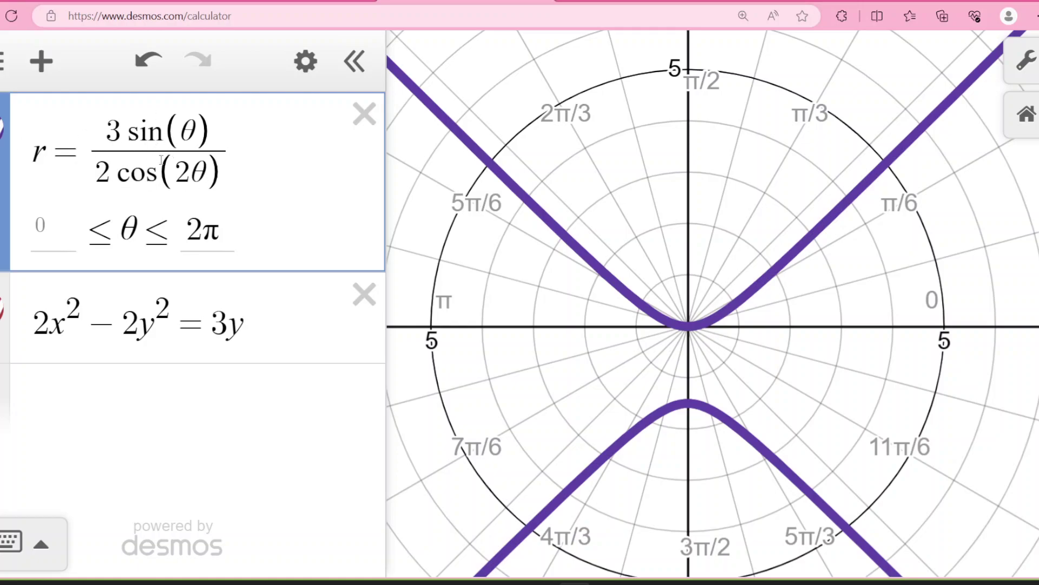
Step: Switch to the Knewton question and enter 3sin(θ) in the r answer, inserting θ from the Greek letters
left_click(272, 2)
left_click(157, 399)
left_click(201, 382)
type("3 s")
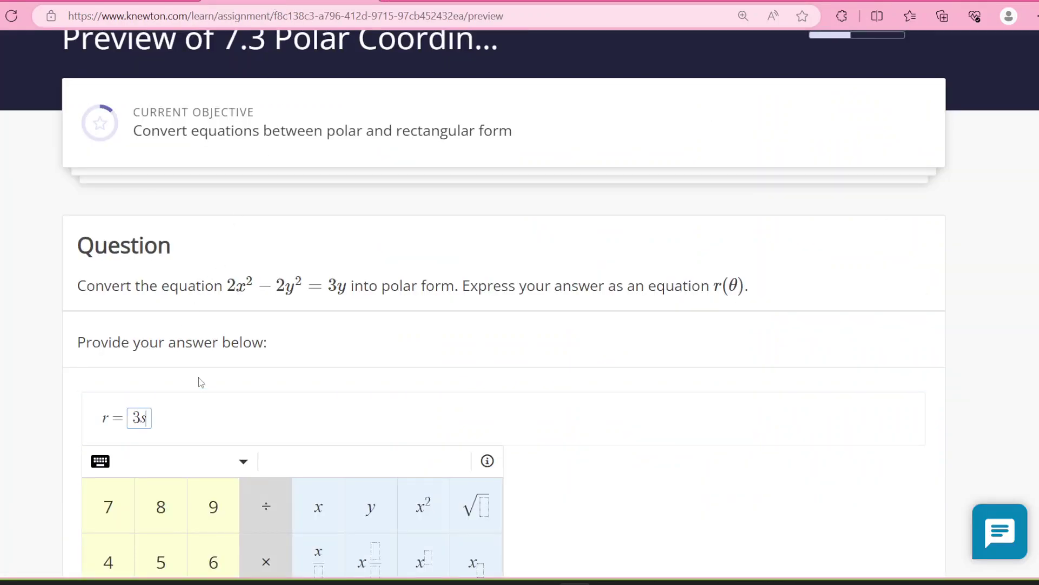
type("in(")
scroll(325, 387, "down", 5)
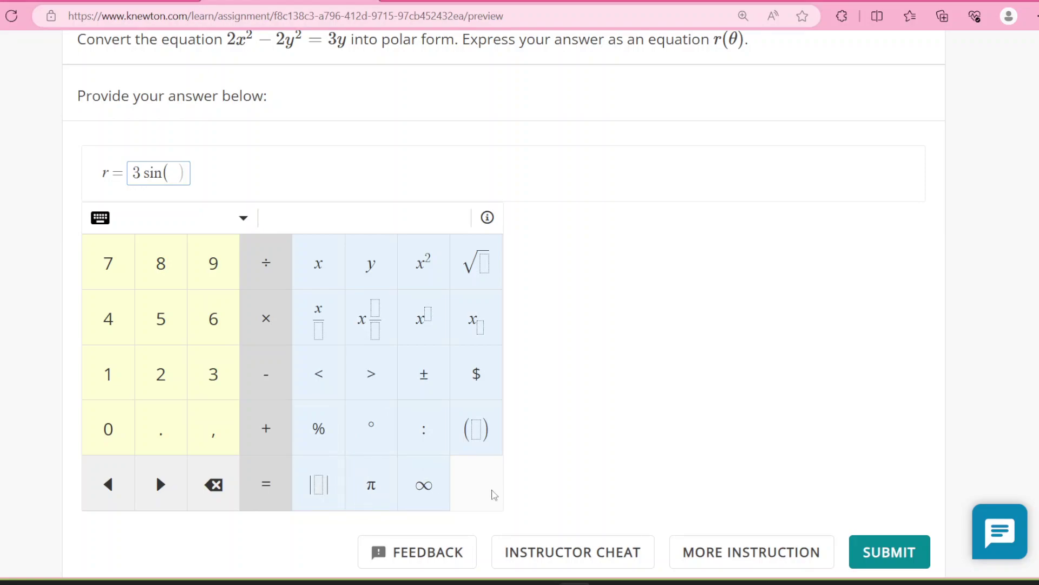
left_click(241, 222)
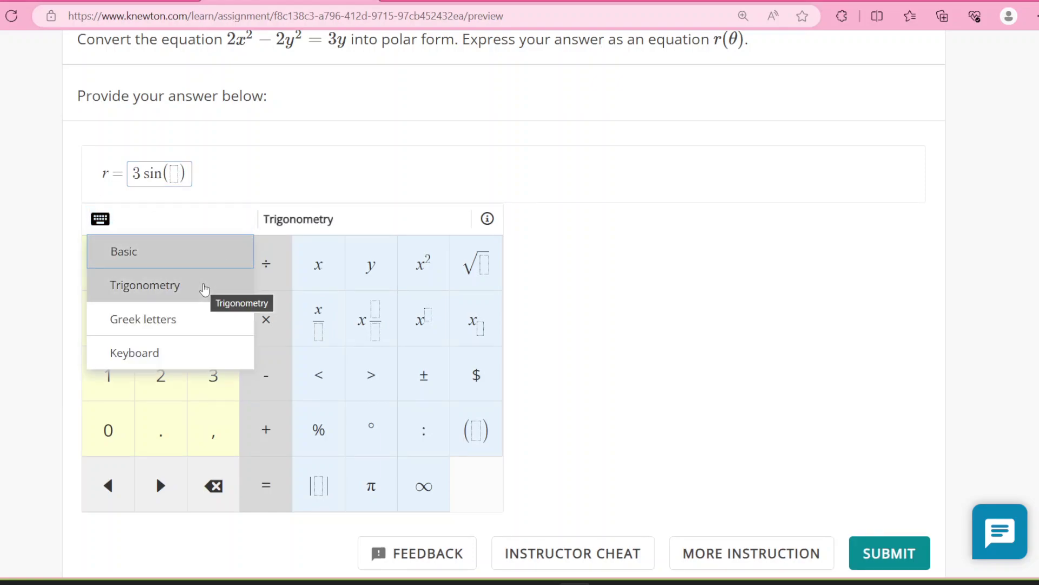
left_click(204, 285)
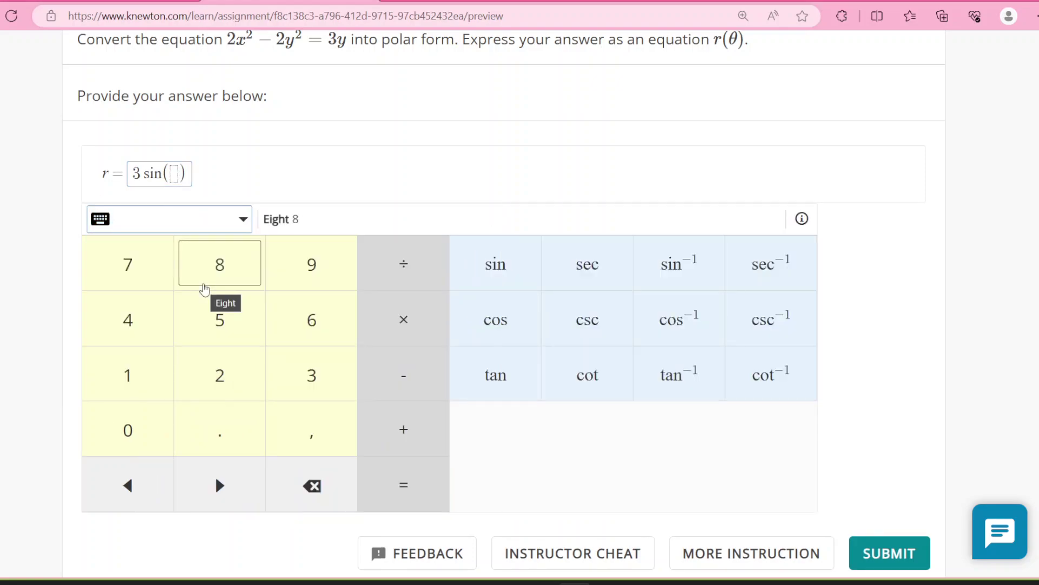
left_click(226, 224)
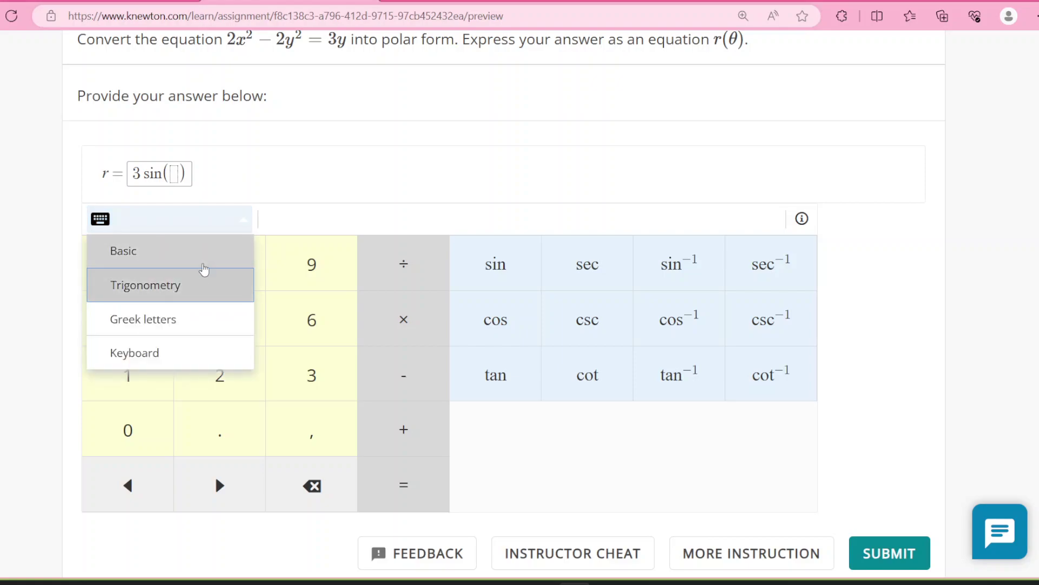
left_click(193, 321)
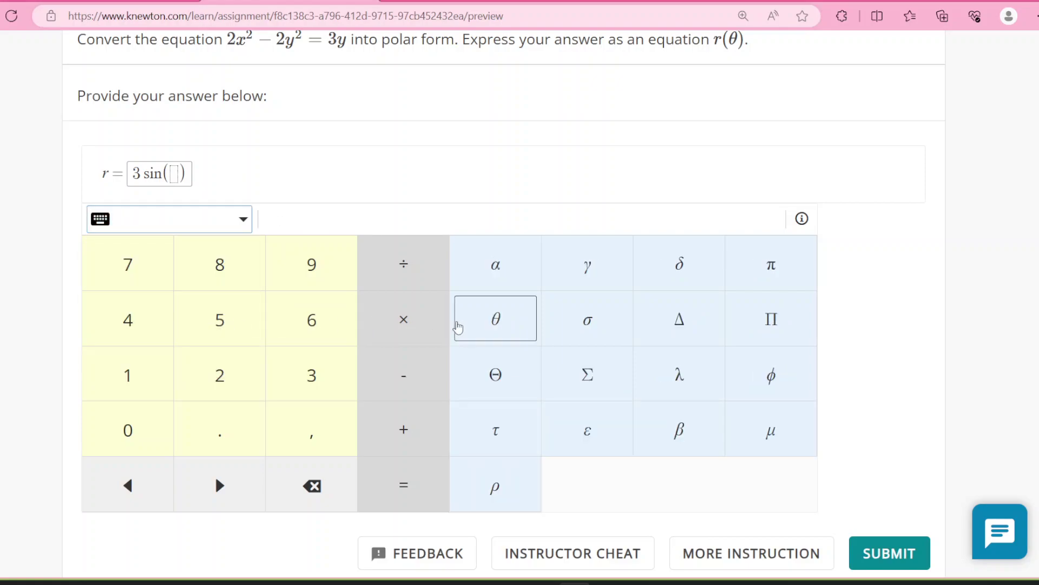
left_click(490, 328)
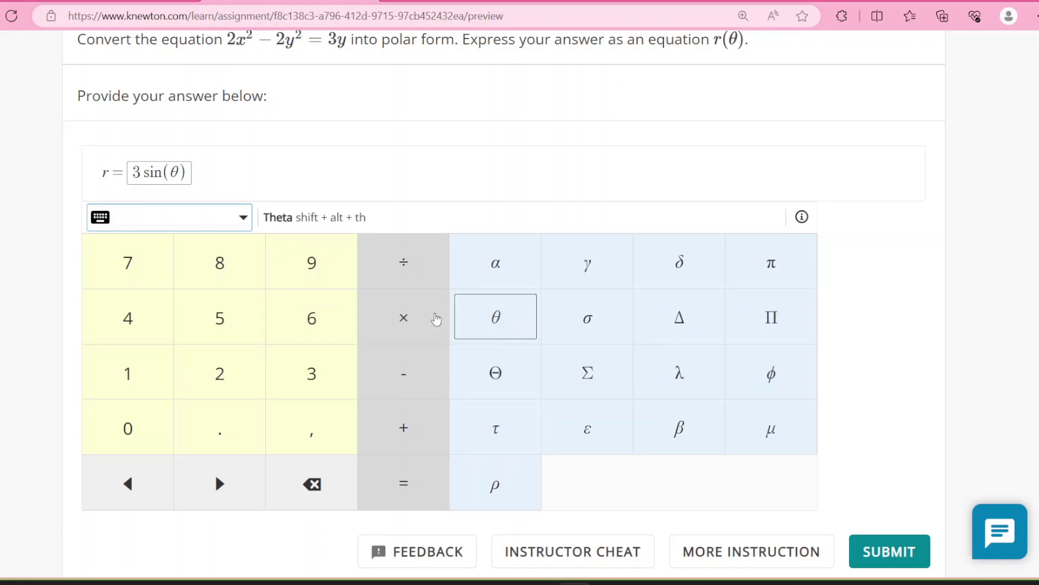
Step: Divide the entered answer by 2cos(2θ)
left_click(191, 179)
type("/")
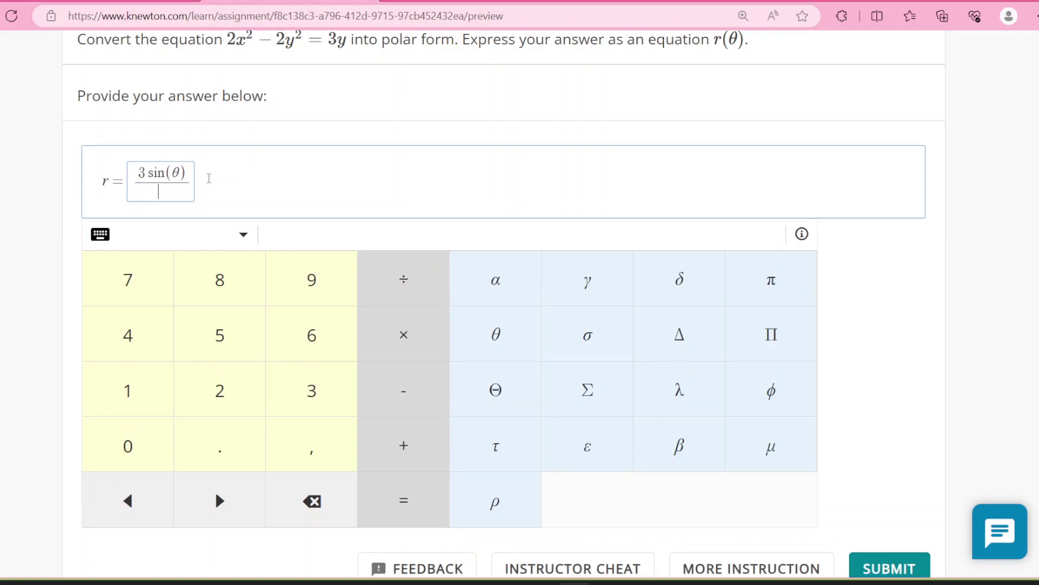
type("2cos(2")
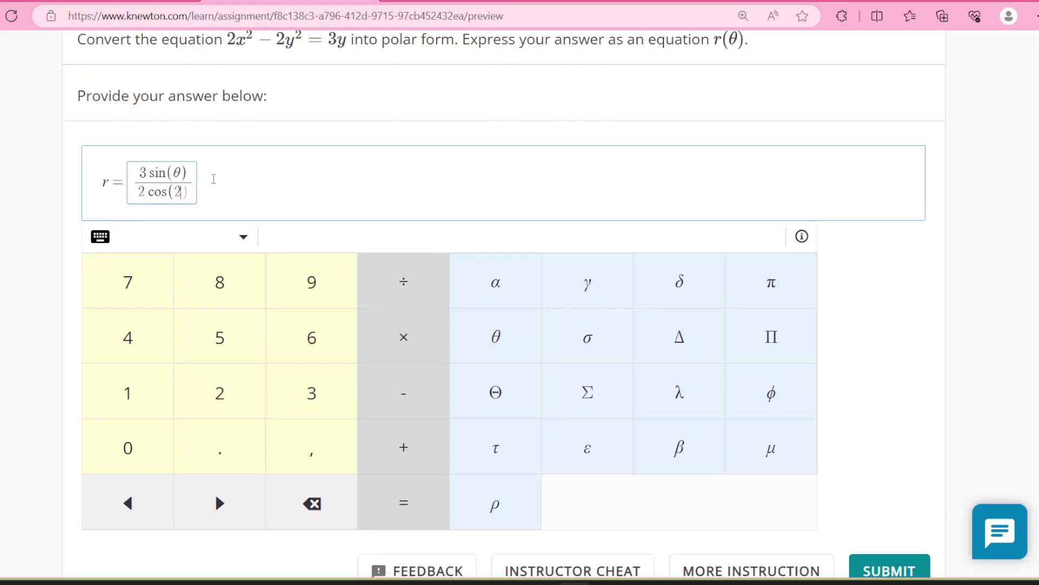
left_click(490, 333)
type(")")
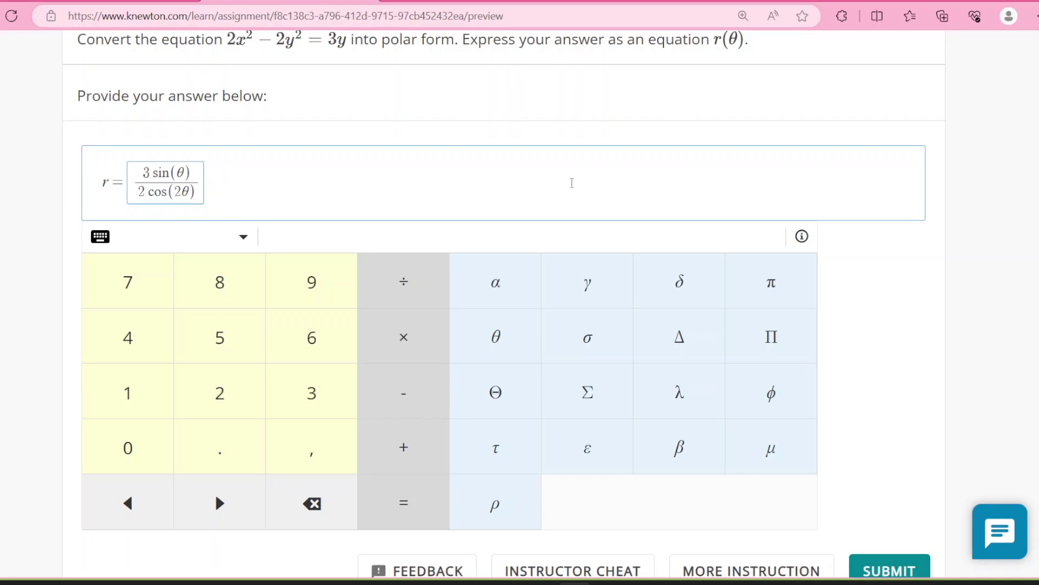
Step: Submit the polar form answer and continue past its explanation to the next question
scroll(886, 292, "up", 3)
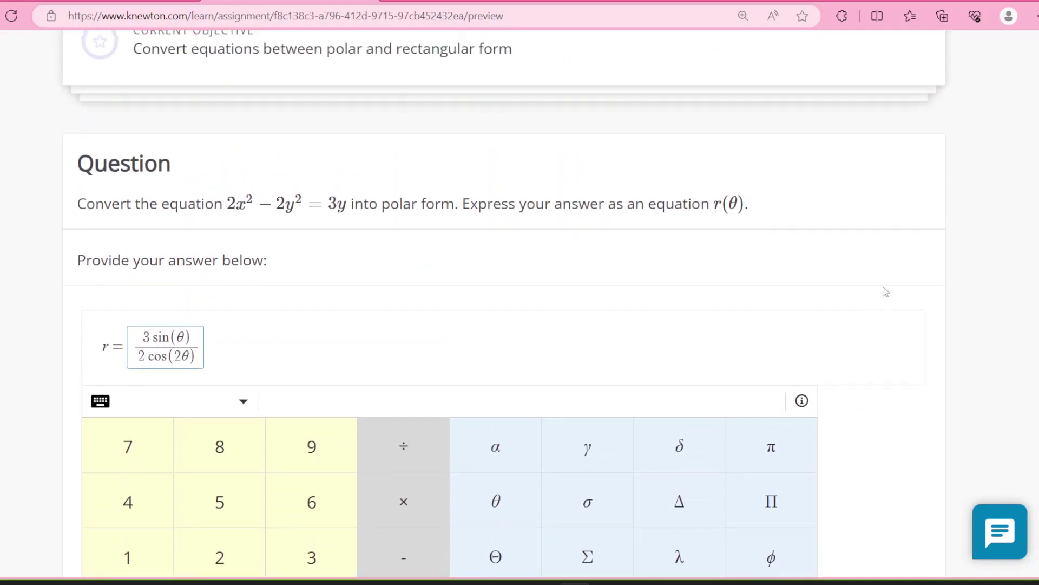
scroll(885, 292, "down", 4)
left_click(903, 487)
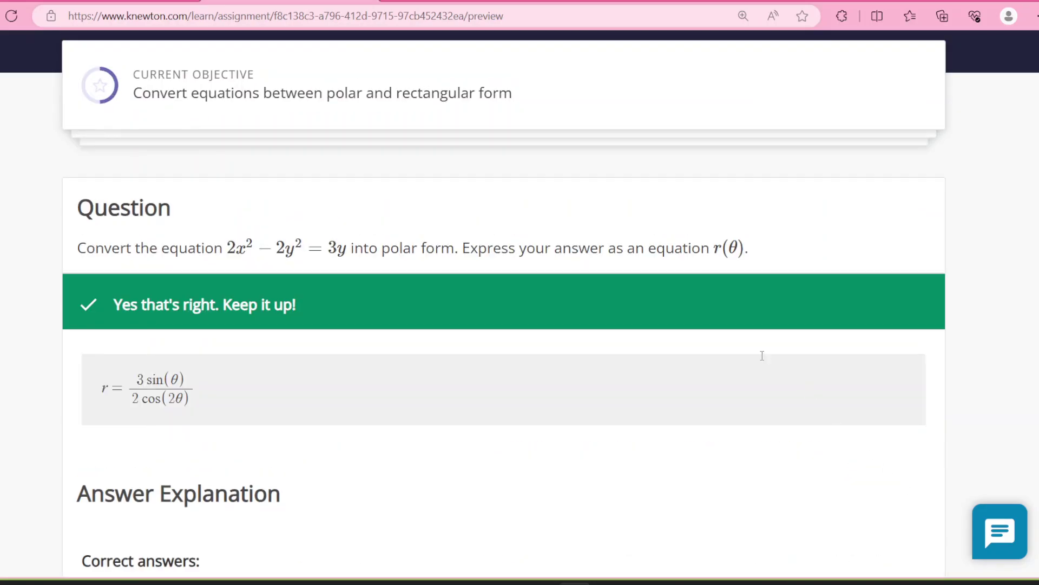
scroll(762, 356, "down", 5)
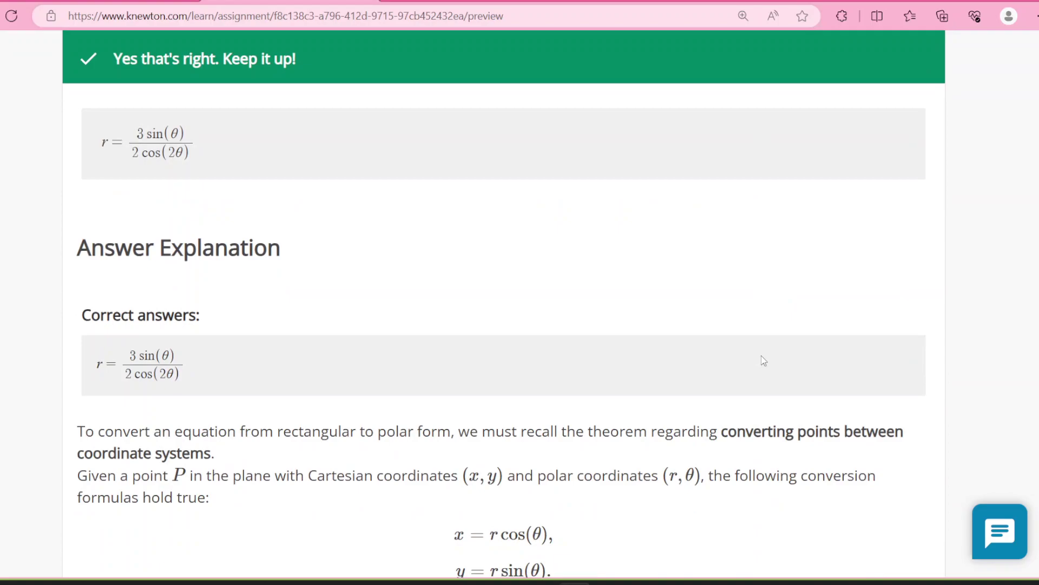
scroll(763, 360, "down", 10)
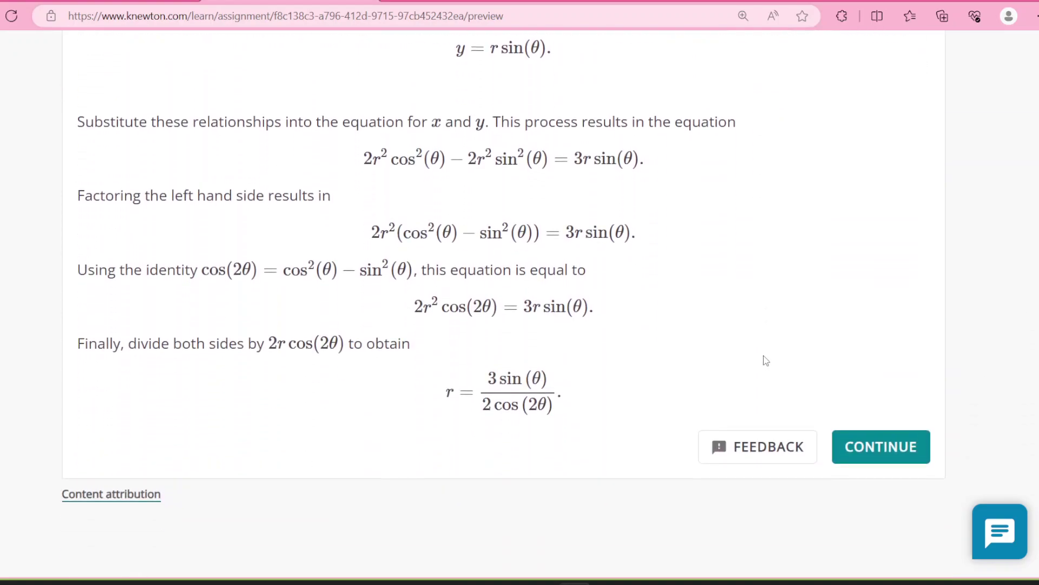
left_click(878, 459)
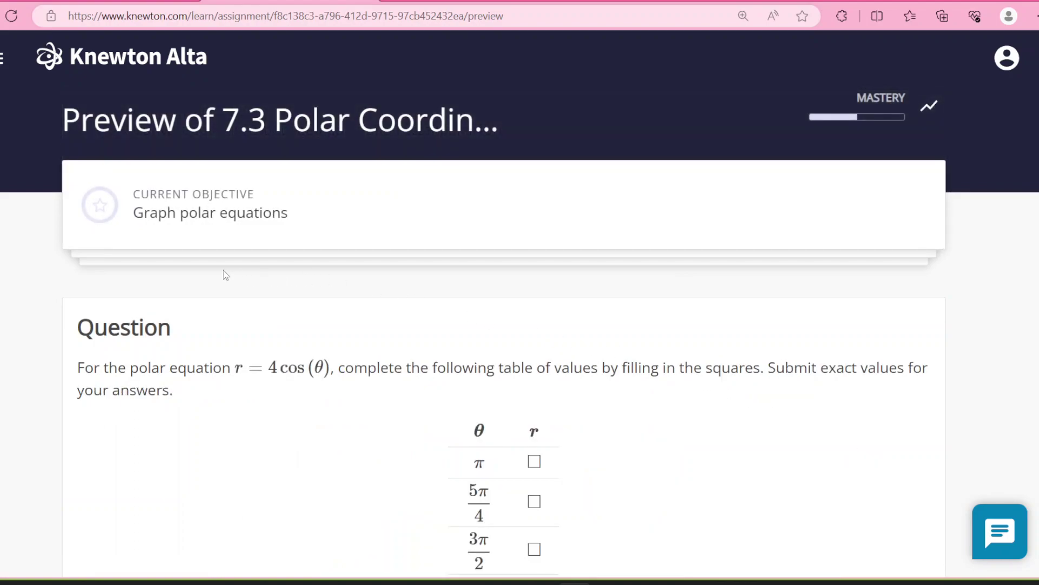
Step: Read the table question for r = 4cos(θ) and enter −4 as the r value for θ = π
scroll(225, 275, "down", 3)
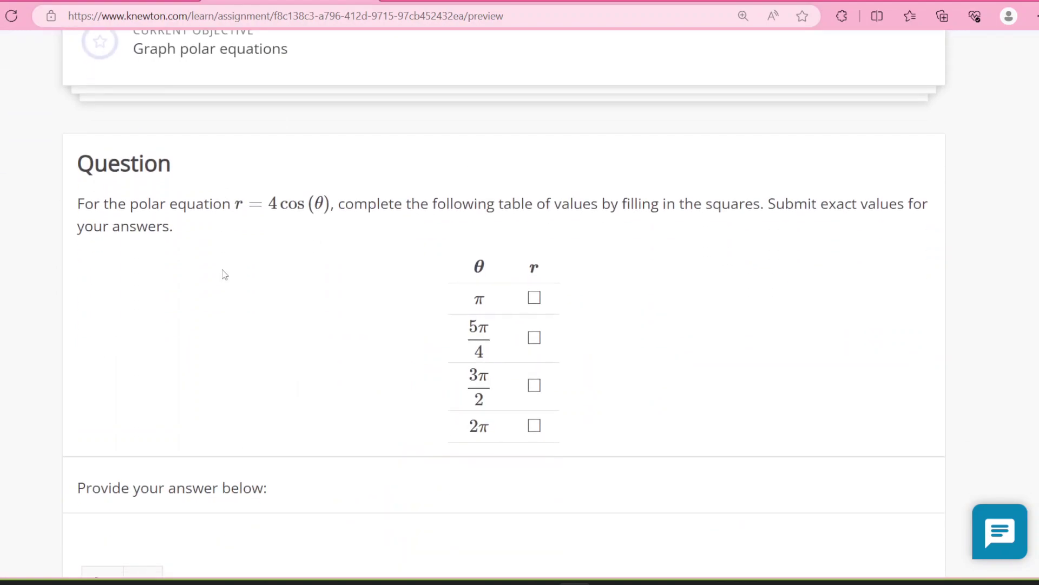
scroll(225, 274, "up", 2)
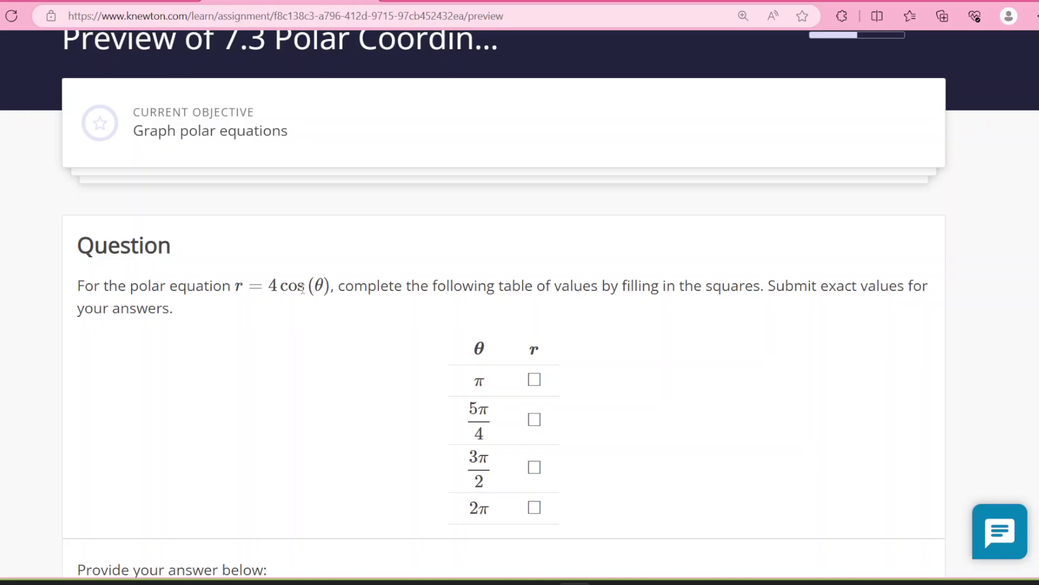
scroll(609, 390, "down", 8)
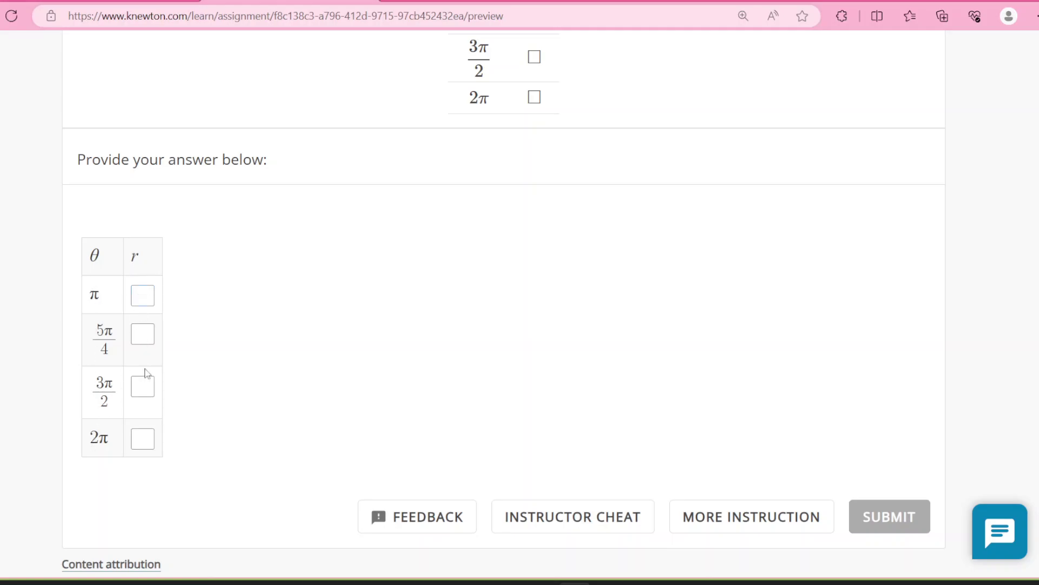
left_click(146, 441)
scroll(275, 410, "up", 6)
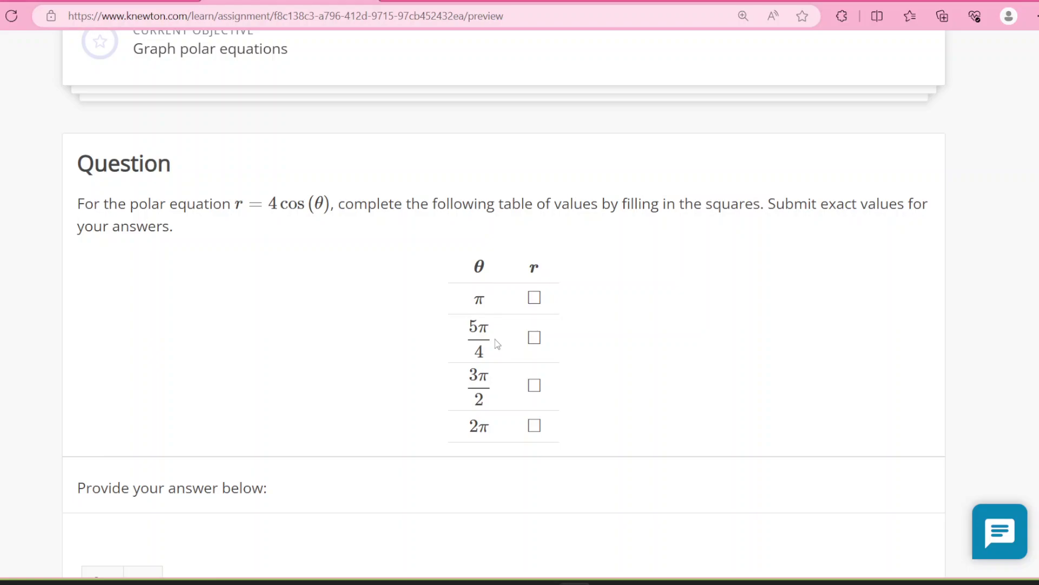
scroll(303, 376, "down", 6)
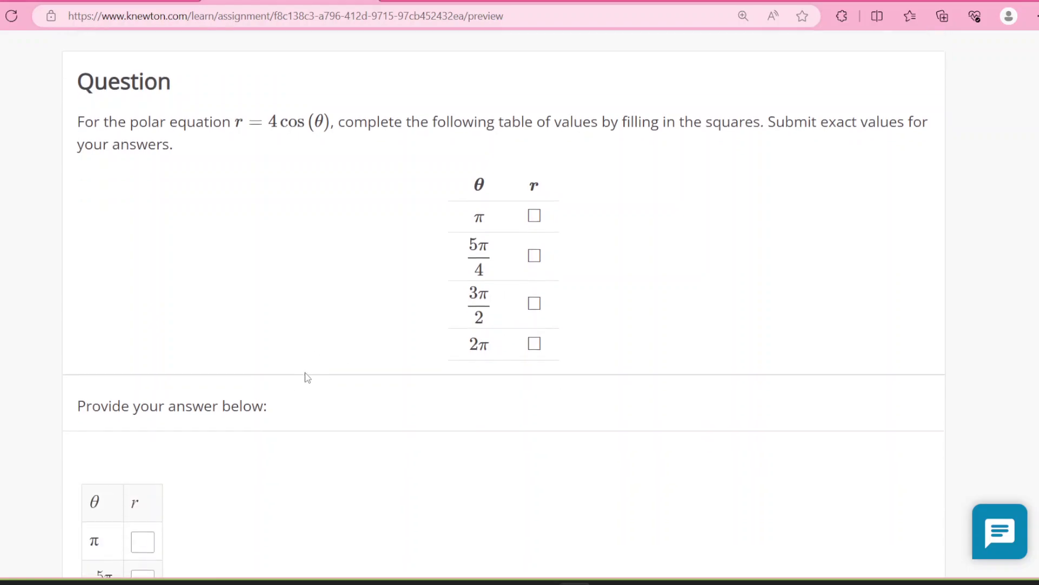
left_click(137, 296)
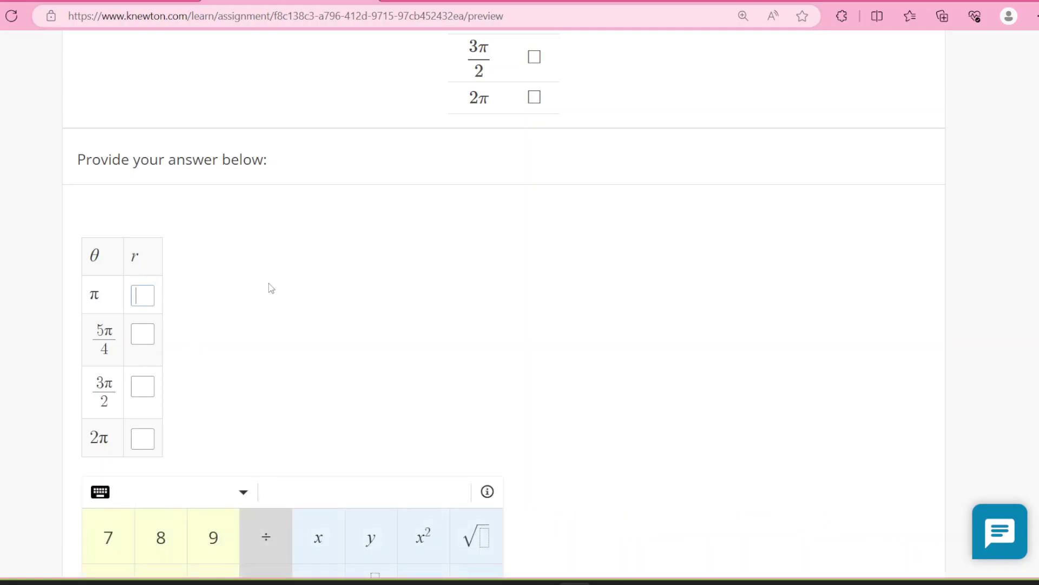
type("-4")
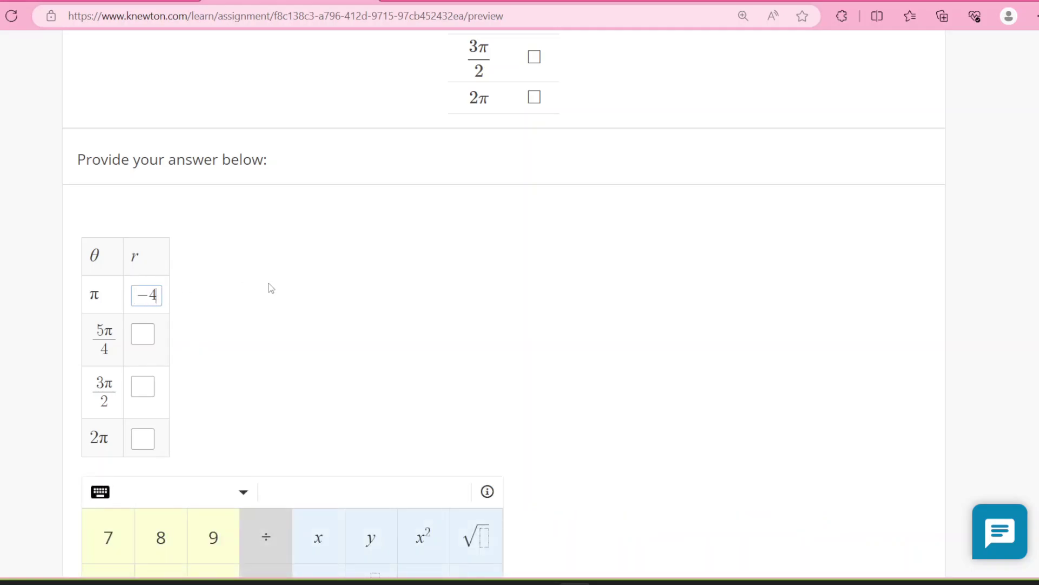
Step: Enter −2√2 as the r value for θ = 5π/4 and move on to the answer for 3π/2
key("Tab")
type("2")
scroll(292, 313, "down", 3)
left_click(485, 378)
left_click(161, 482)
left_click(145, 222)
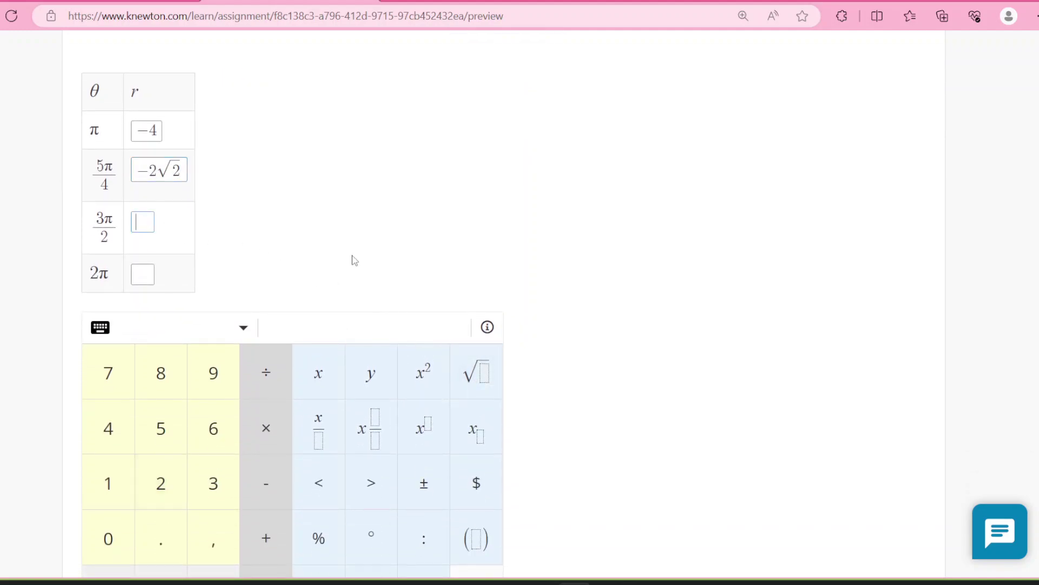
Step: Enter 0 as the r value for θ = 3π/2 and 4 for θ = 2π, checking against the question
scroll(371, 262, "up", 2)
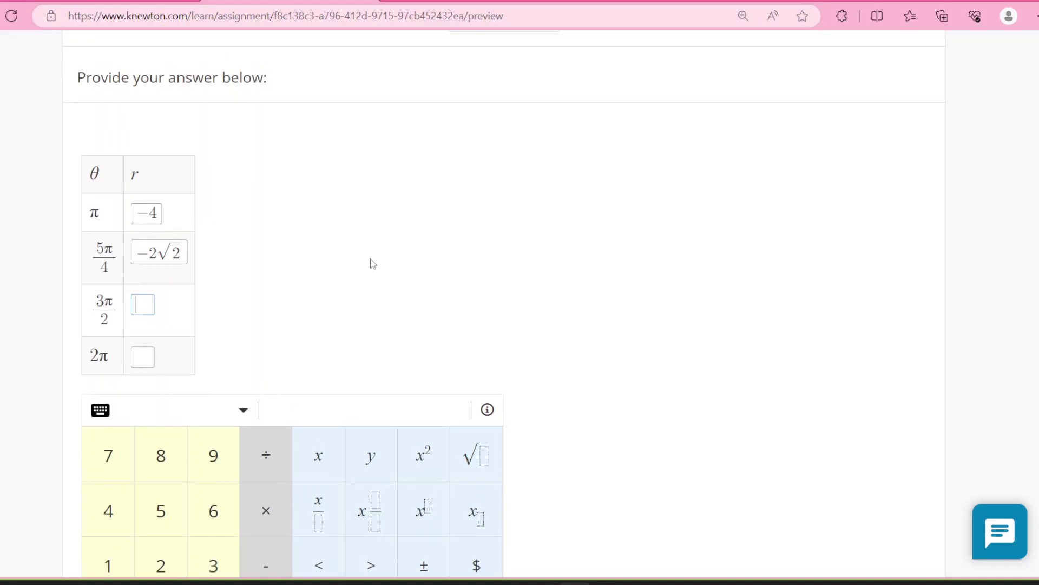
type("0")
left_click(143, 354)
type("4")
scroll(301, 321, "up", 6)
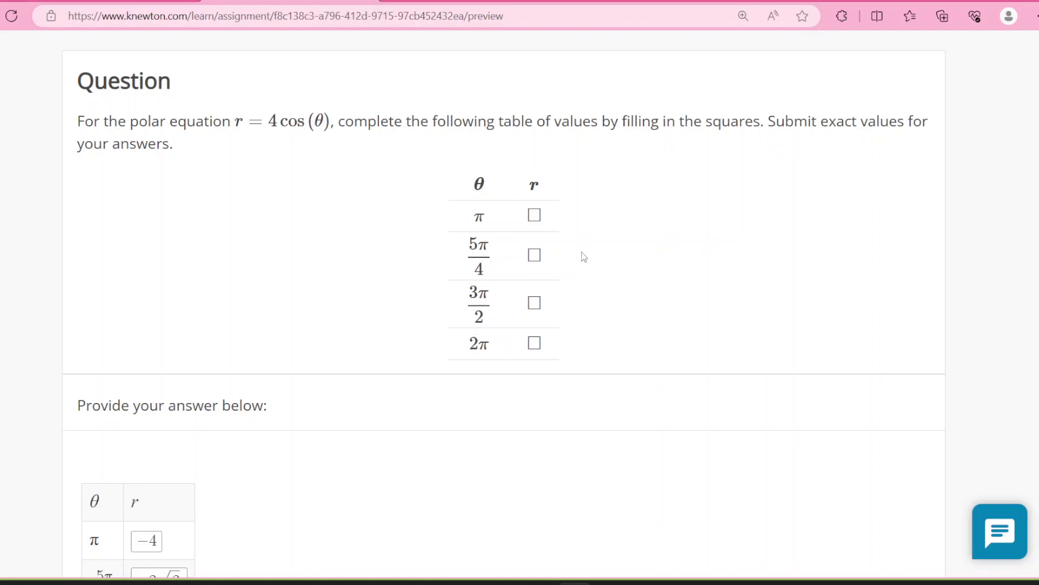
scroll(690, 279, "down", 3)
scroll(688, 279, "down", 4)
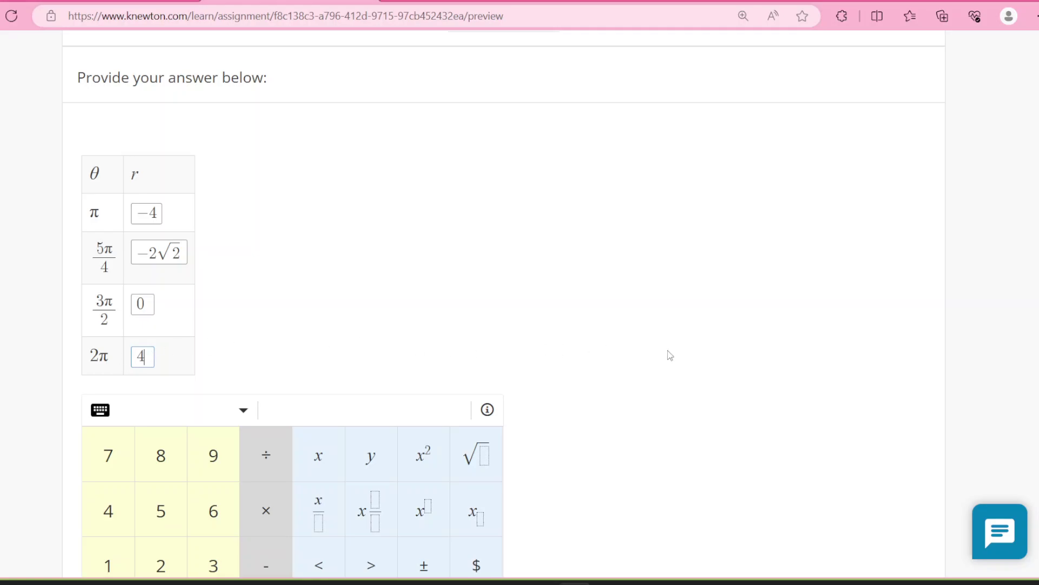
Step: Submit the completed table for r = 4cos(θ) and continue past its explanation to the symmetry question
scroll(671, 355, "down", 4)
left_click(880, 499)
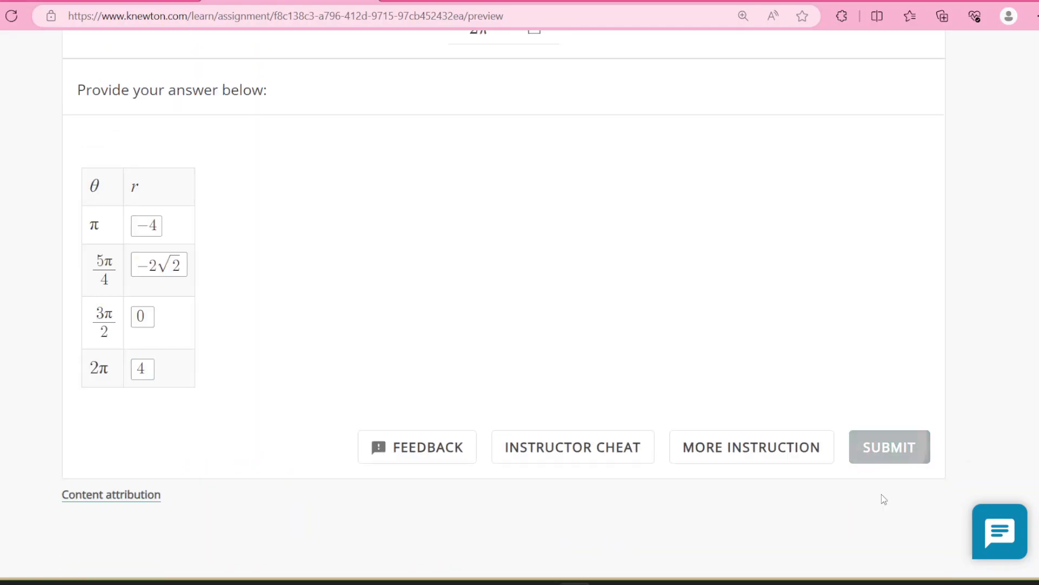
scroll(650, 323, "down", 3)
scroll(650, 323, "down", 10)
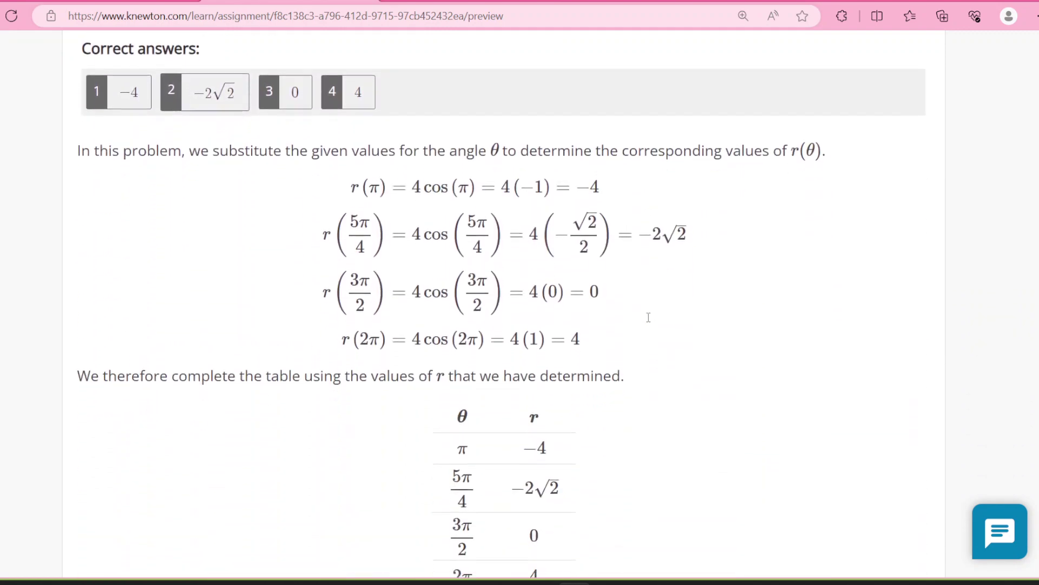
scroll(649, 318, "down", 3)
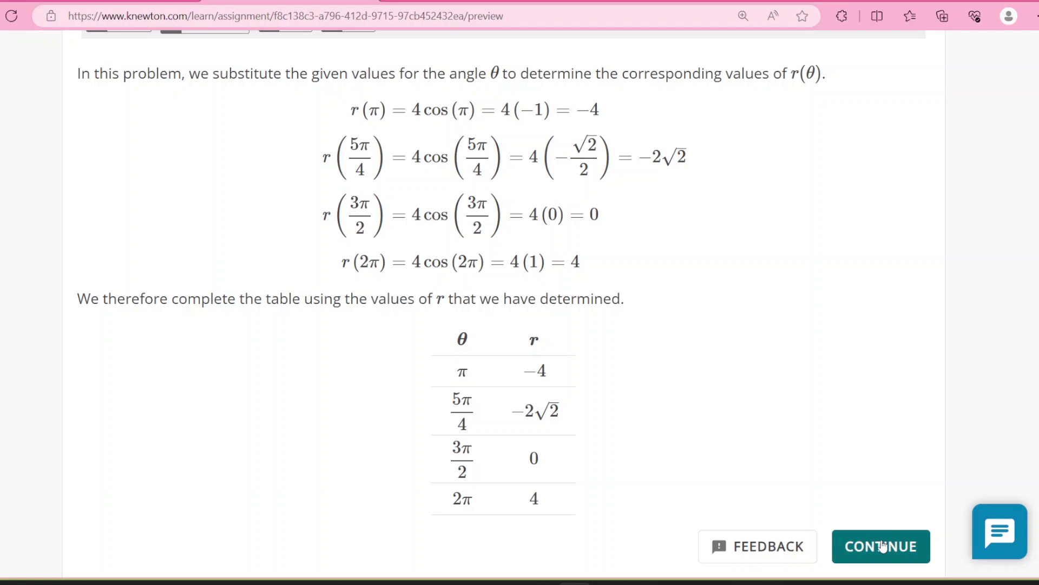
left_click(882, 546)
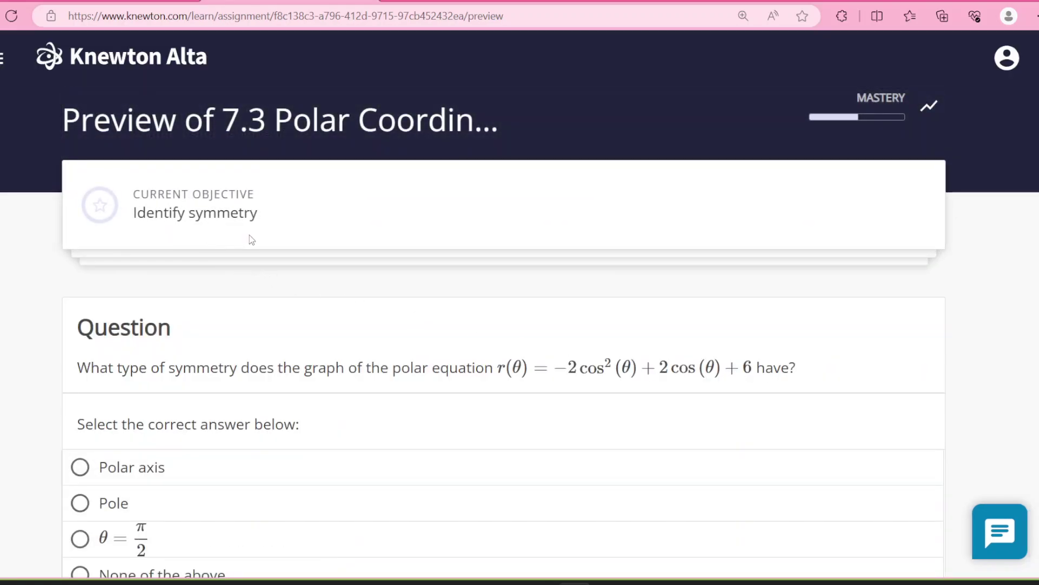
scroll(275, 326, "down", 1)
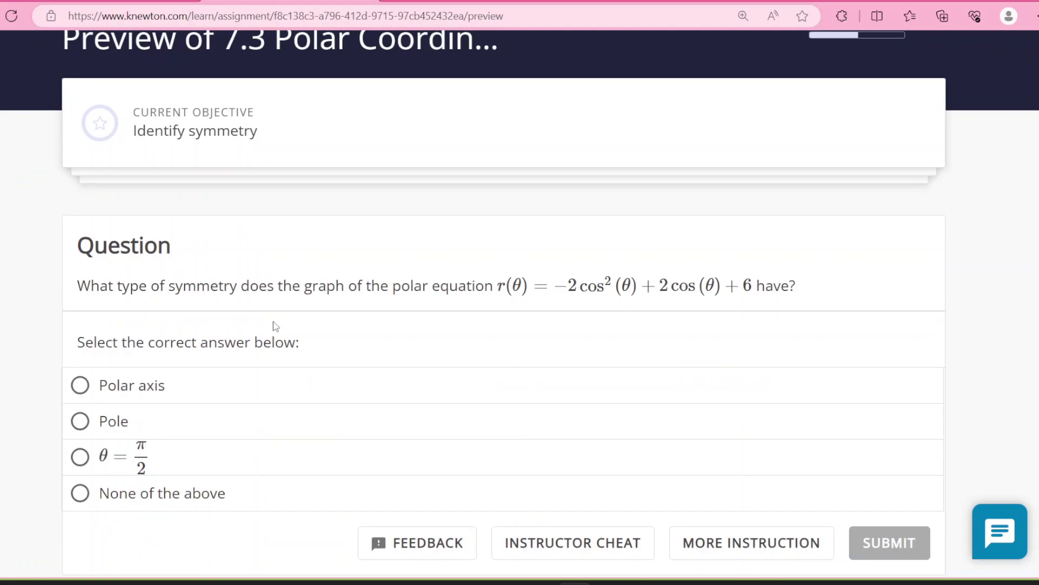
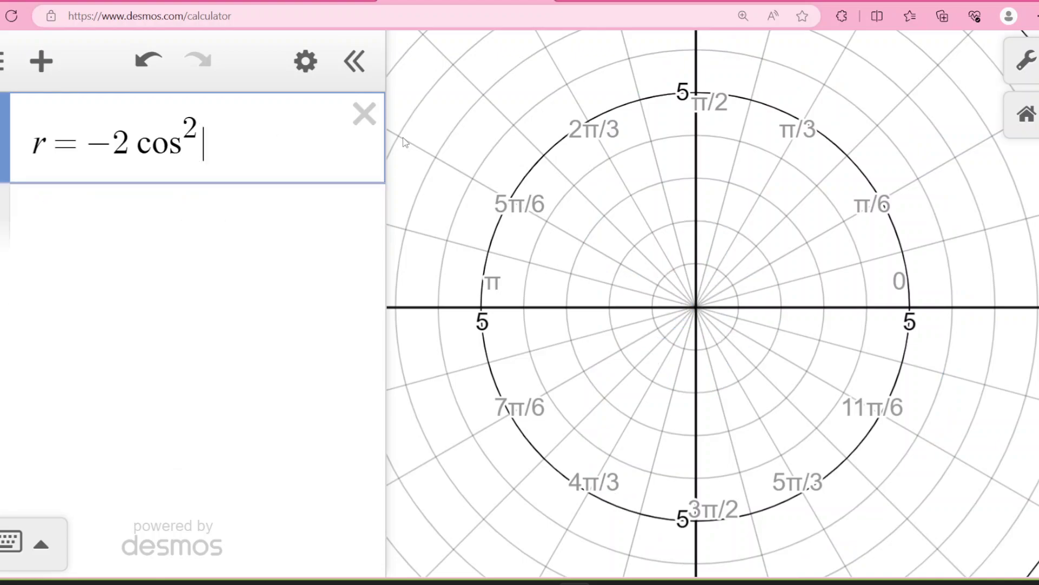
Step: Replace the unfinished cosine expression with the polar equation r = −6 sin(θ) − 2 and view its whole curve
key("BackSpace")
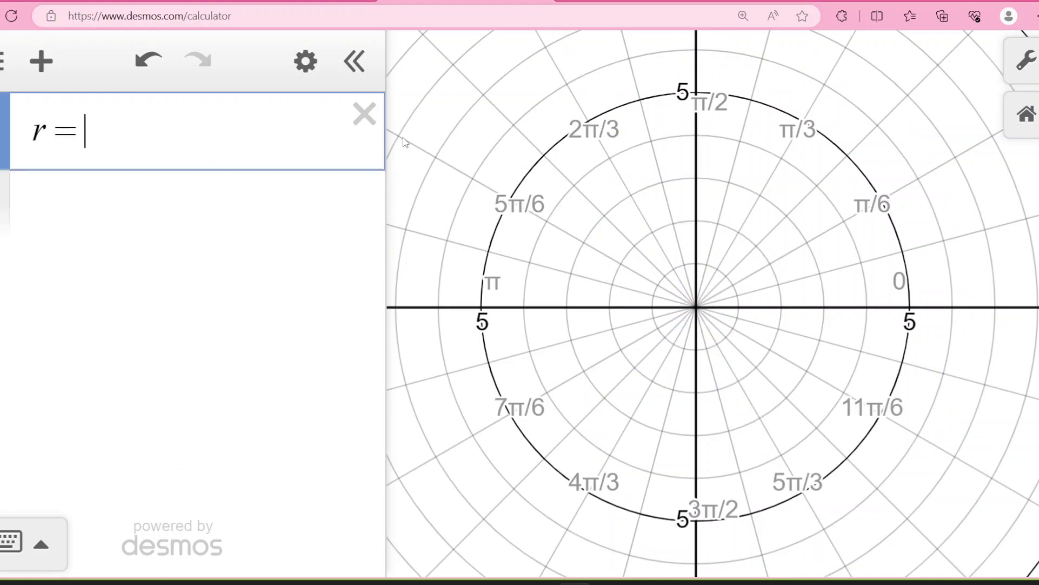
type("-6sint")
key("BackSpace")
type("(theta")
key("Right")
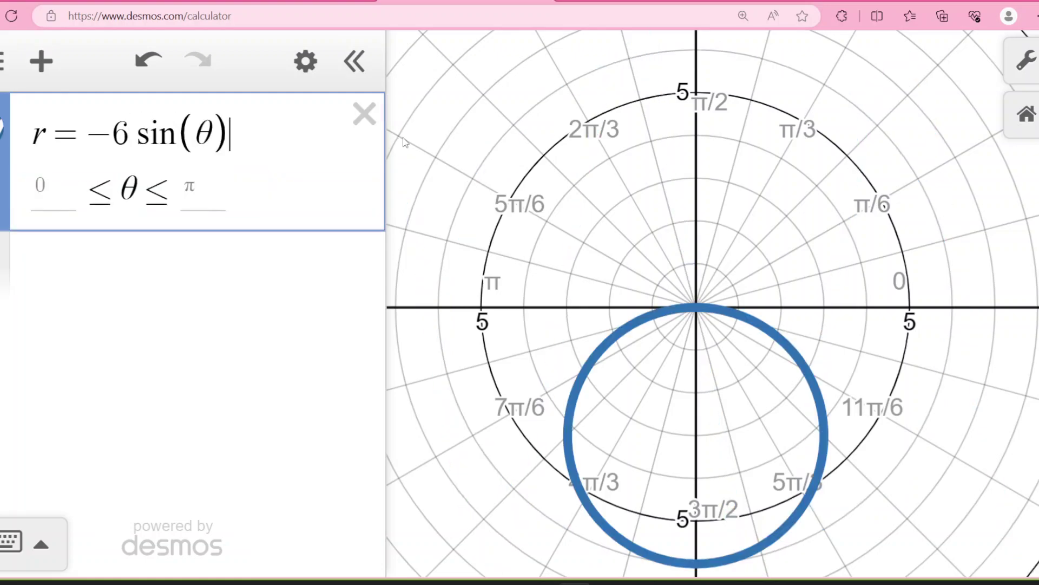
type("-2")
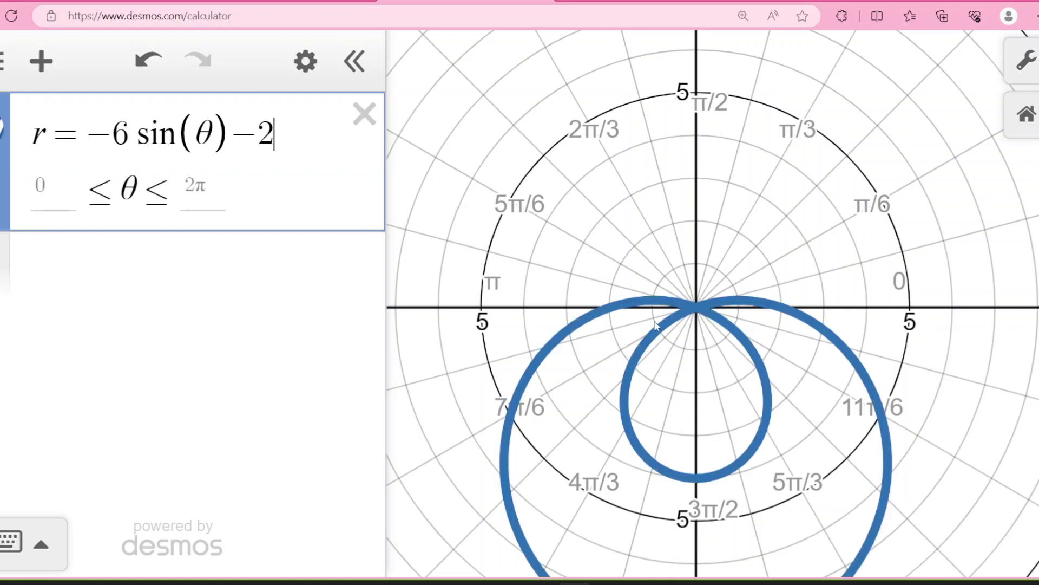
left_click_drag(823, 433, 816, 297)
scroll(704, 487, "up", 2)
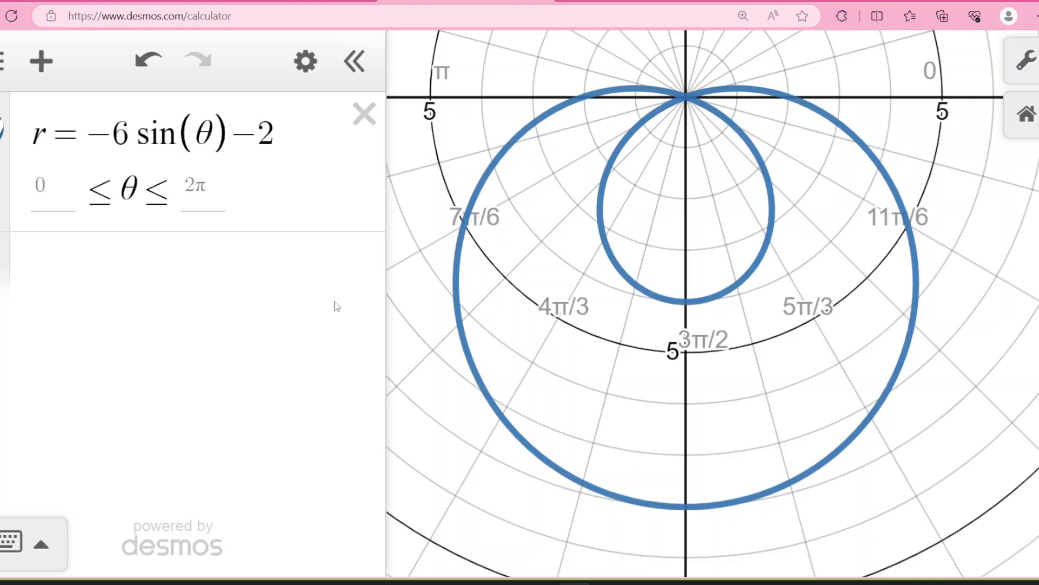
Step: Plot the point (0, −8) as a second expression and inspect it on the curve
left_click(229, 266)
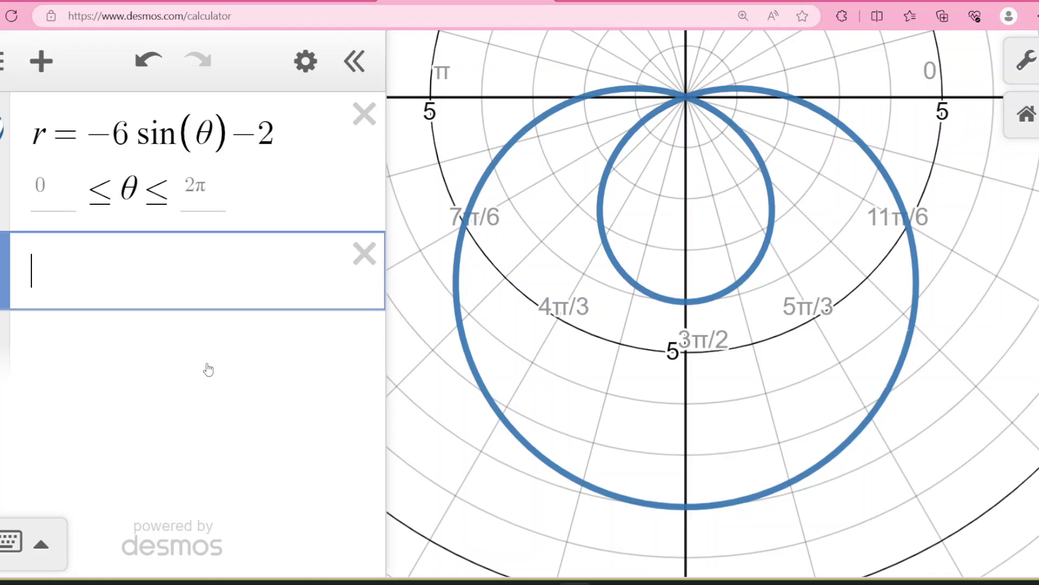
type("(")
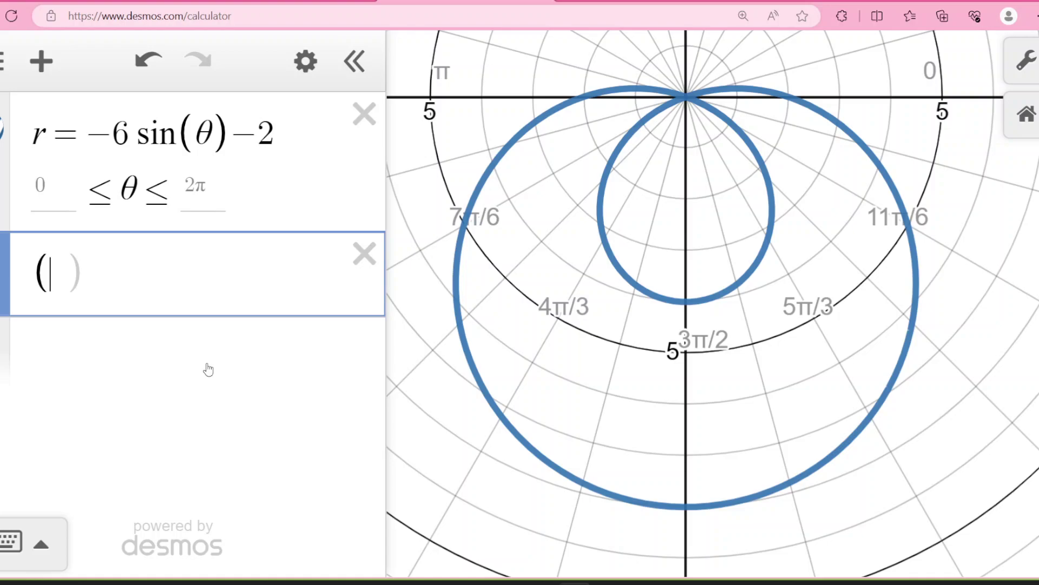
type("0,-8)")
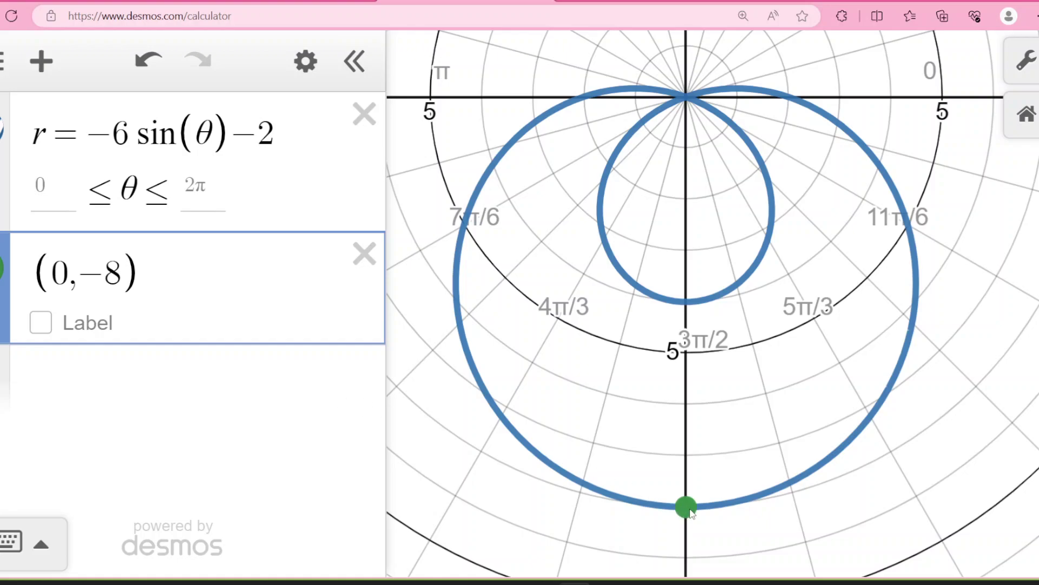
mouse_move(691, 512)
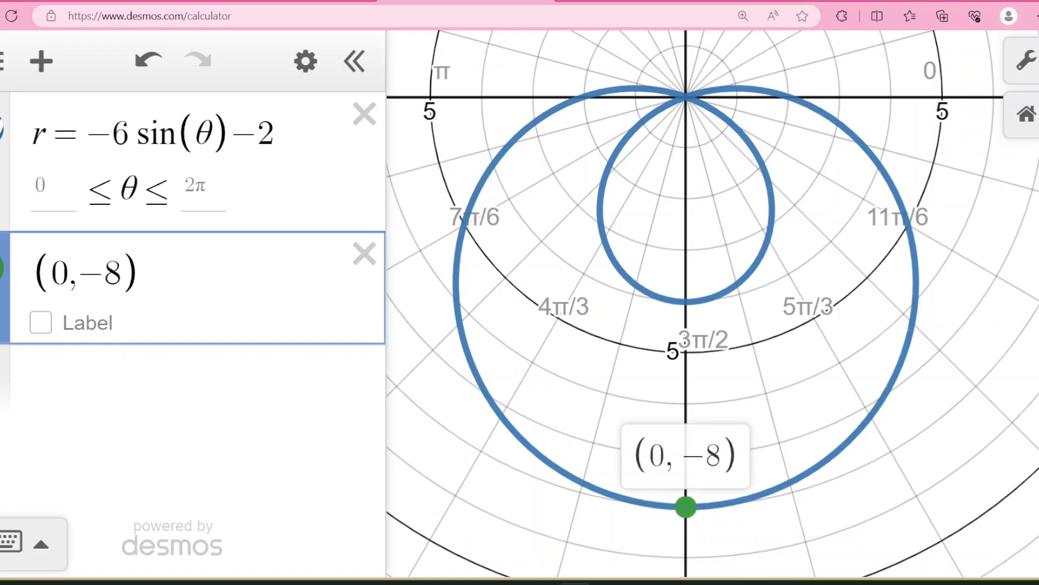
scroll(1007, 225, "down", 5)
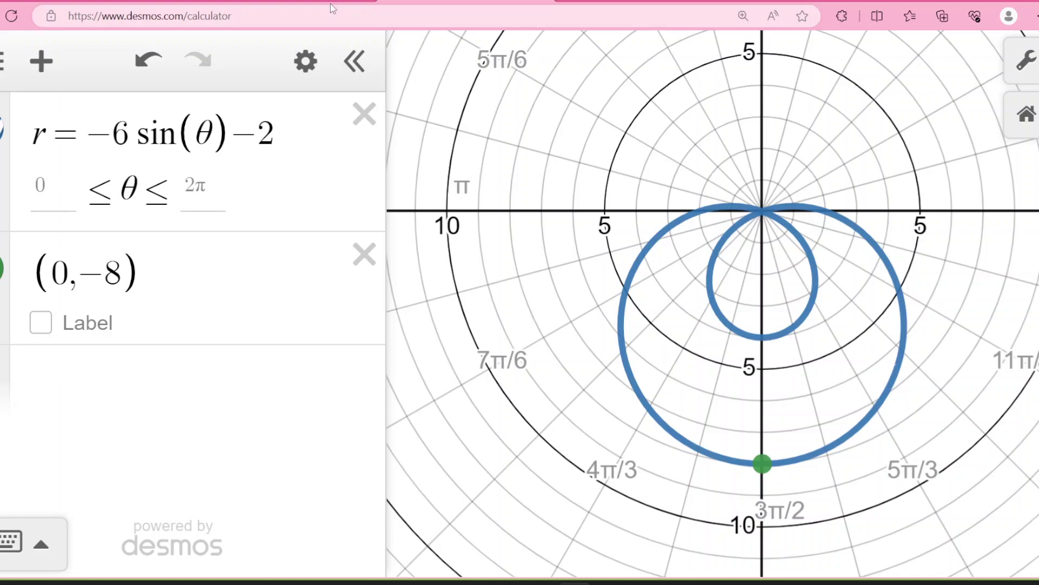
Step: Switch to Knewton Alta and enter (8, 3π/2) as the location of the polar curve's maximum
left_click(312, 1)
left_click(141, 476)
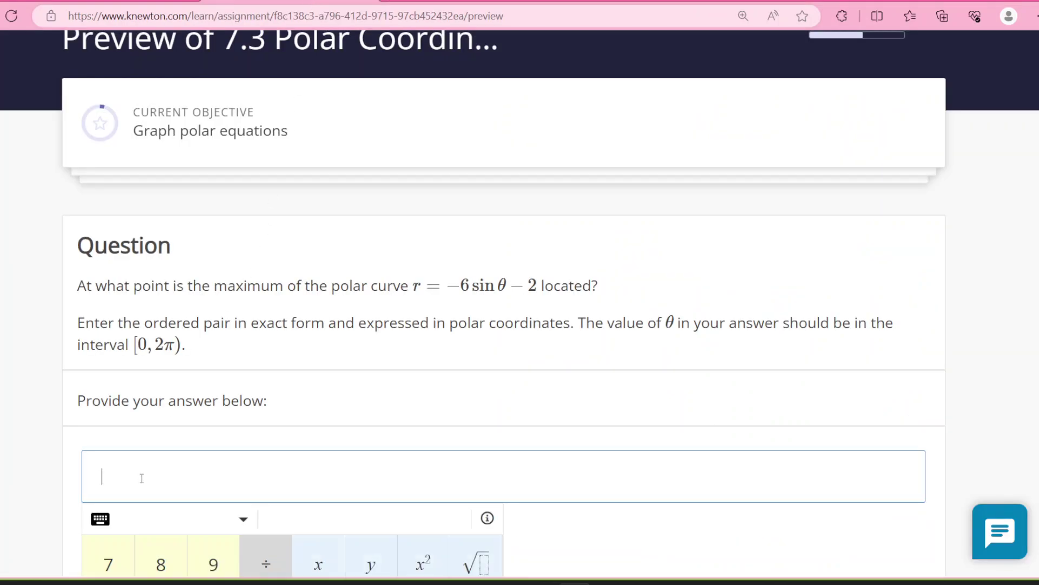
type("(8,")
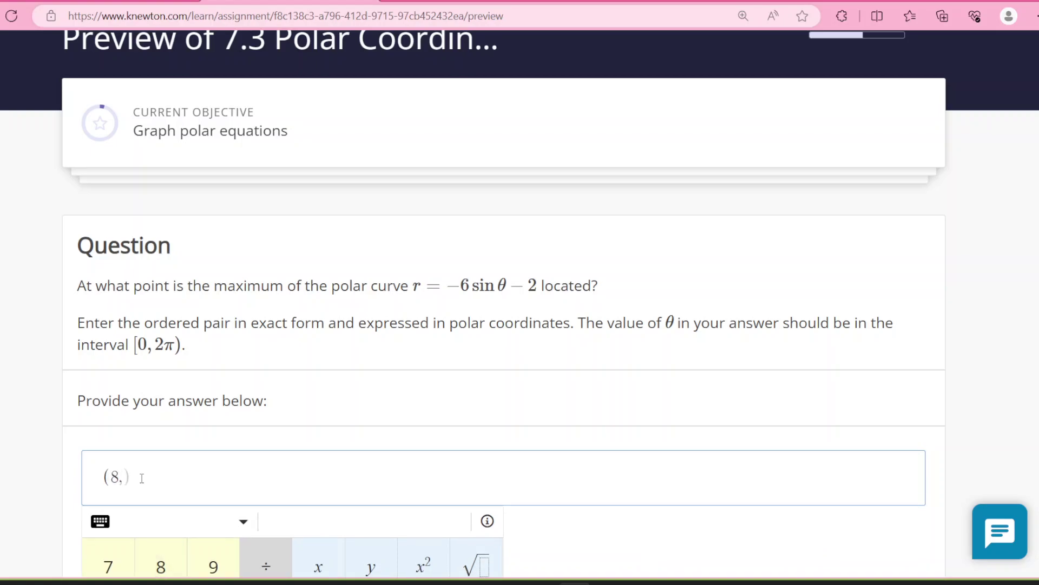
type("3")
scroll(141, 478, "down", 5)
left_click(382, 552)
type("/2")
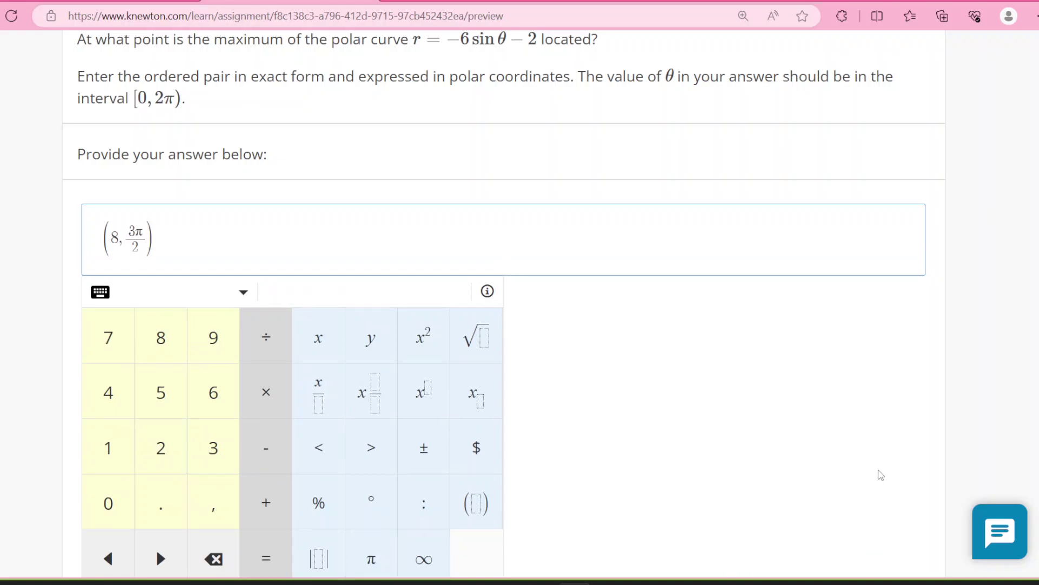
Step: Submit the maximum point answer, read through its explanation and continue to the next question
scroll(878, 474, "down", 3)
left_click(890, 448)
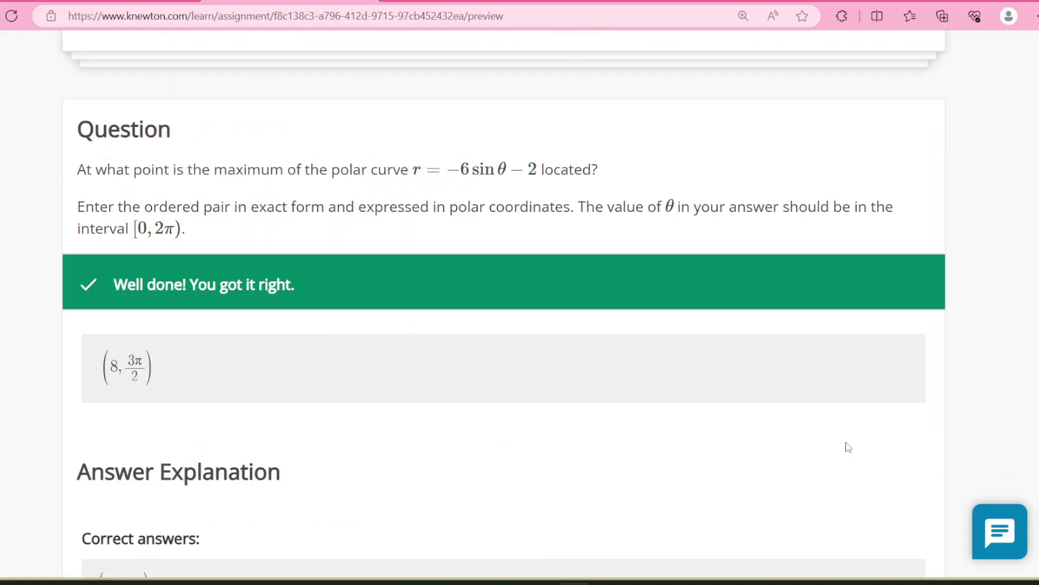
scroll(812, 444, "down", 3)
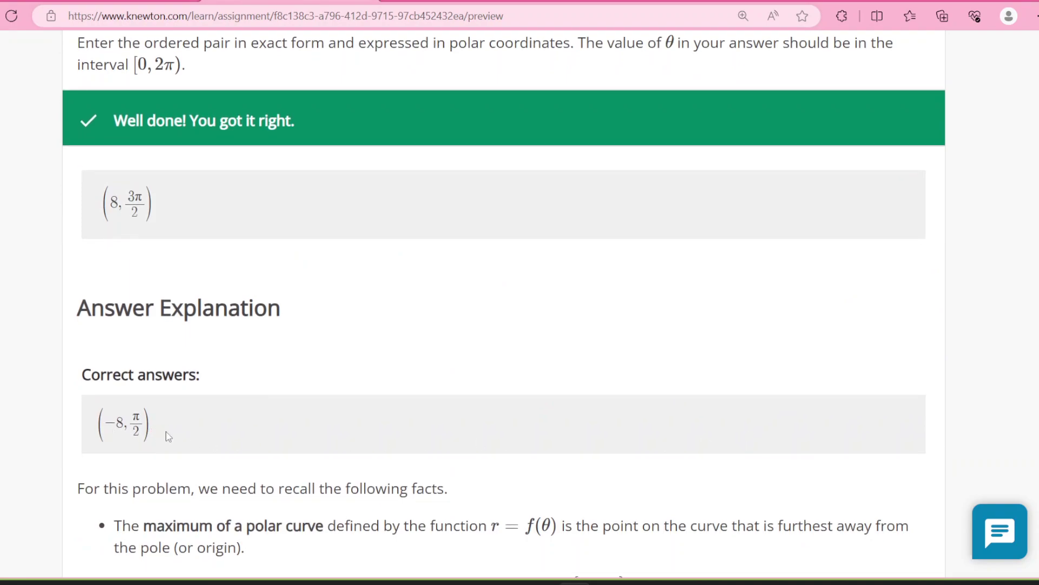
scroll(585, 430, "down", 5)
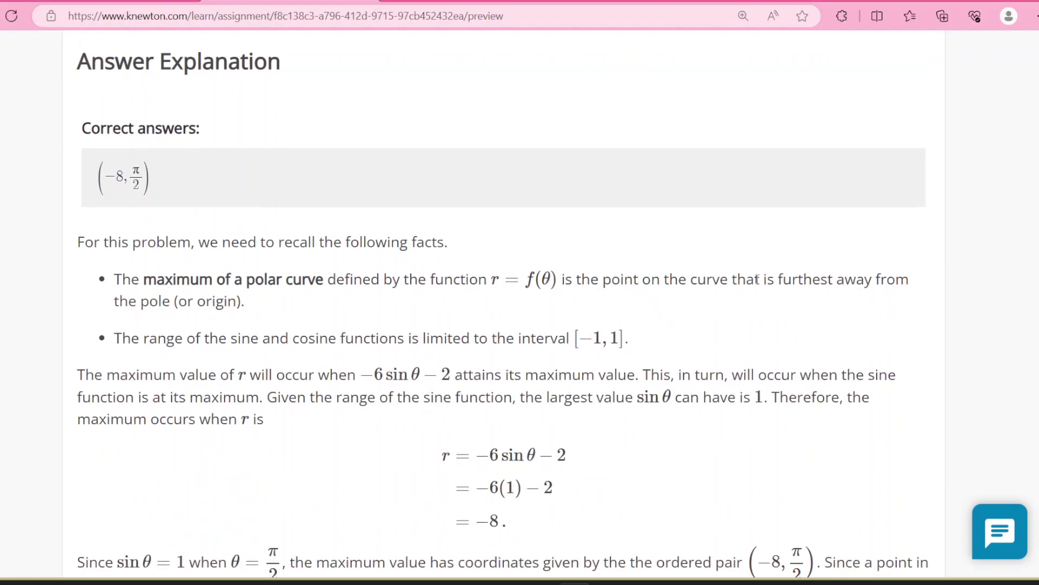
scroll(812, 363, "down", 3)
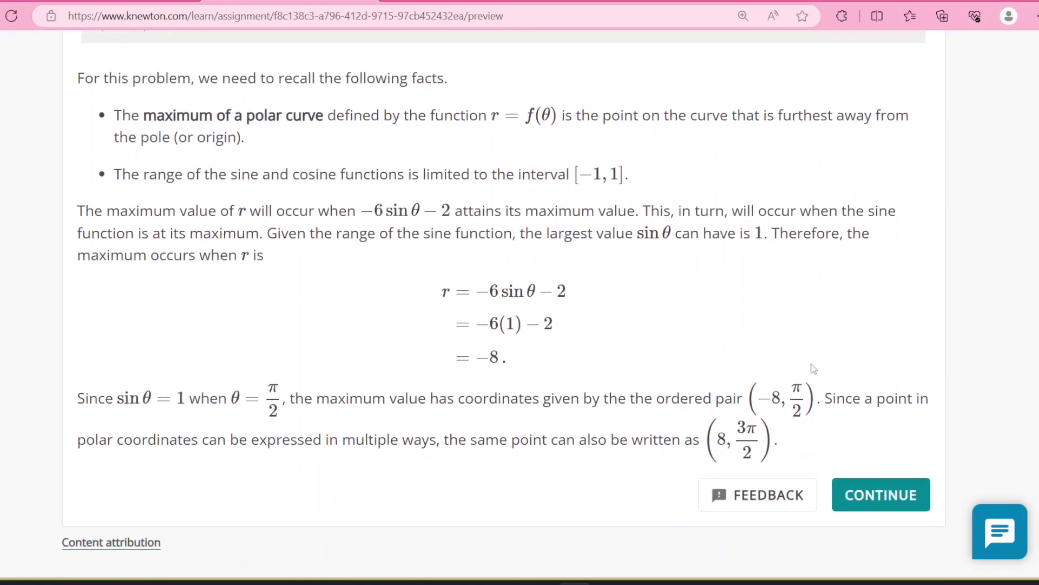
left_click(876, 498)
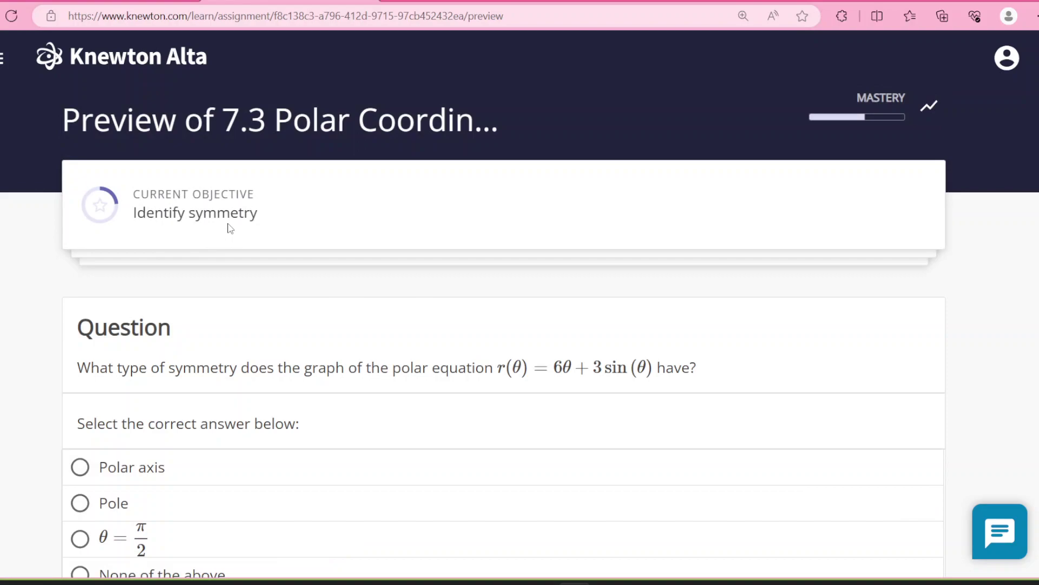
Step: Read the symmetry question for r(θ) = 6θ + 3 sin(θ) and switch to Desmos
scroll(230, 226, "down", 1)
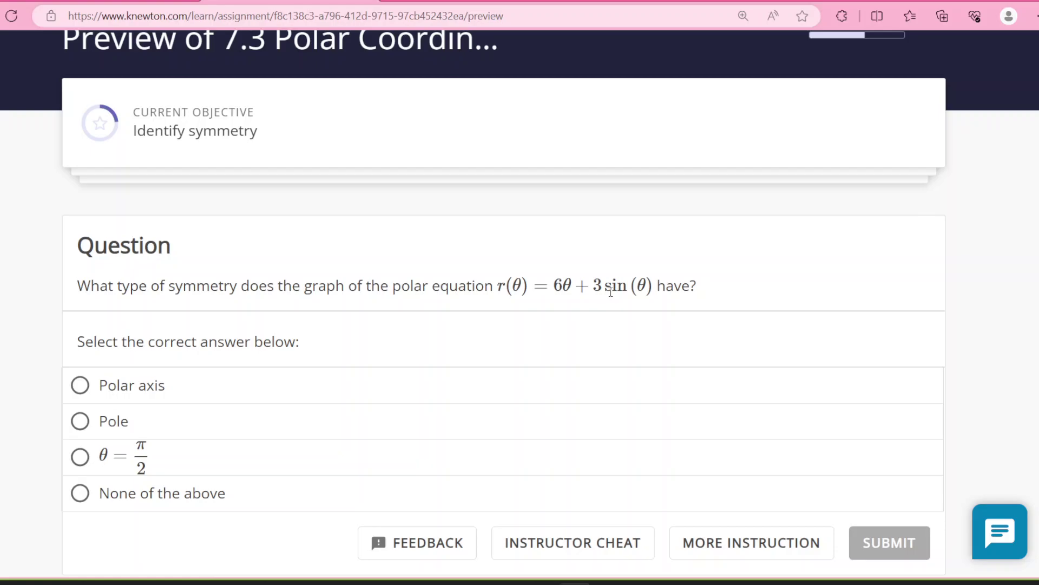
left_click(452, 1)
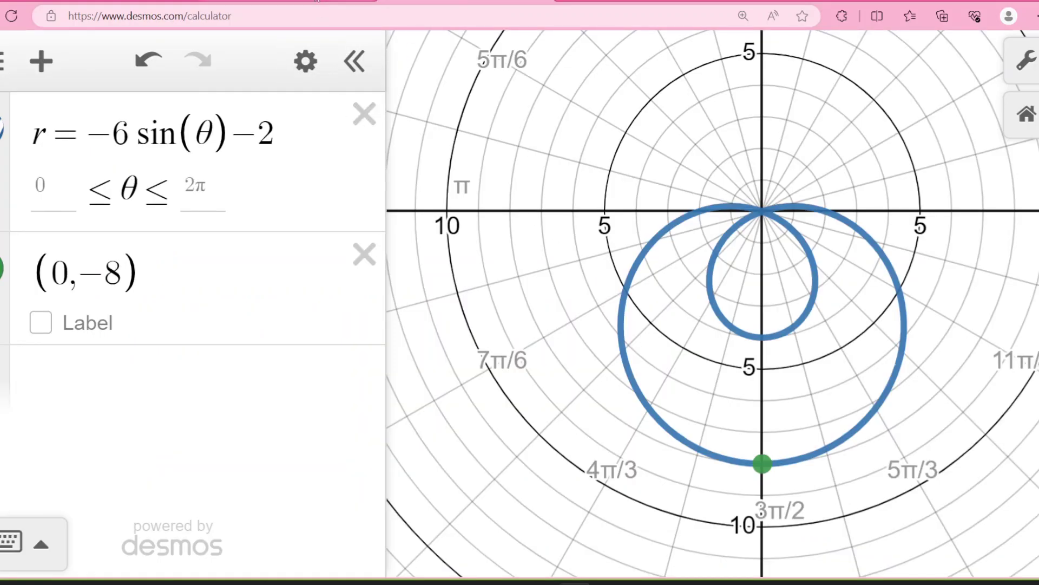
left_click(316, 1)
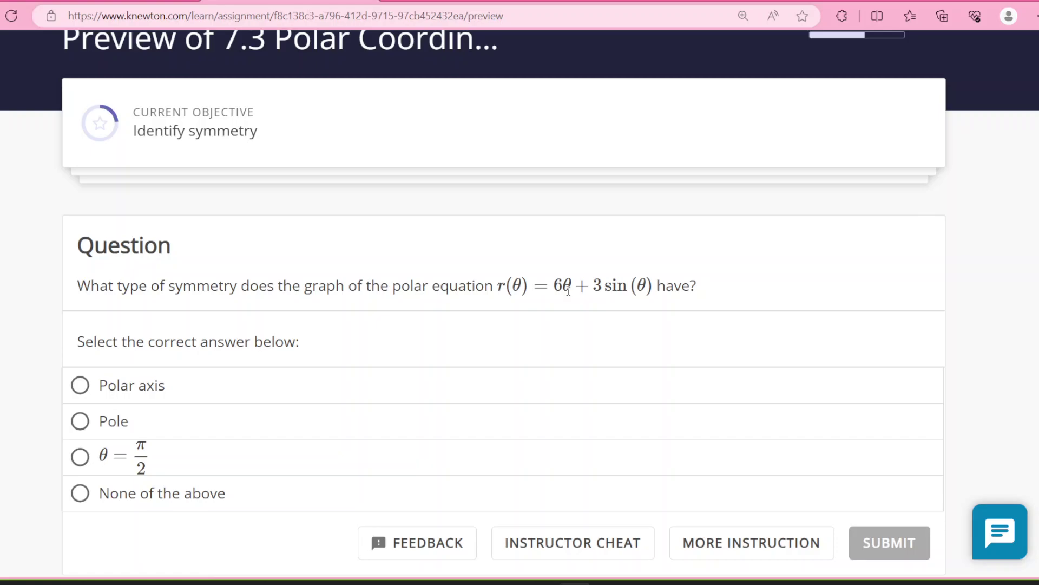
left_click(433, 3)
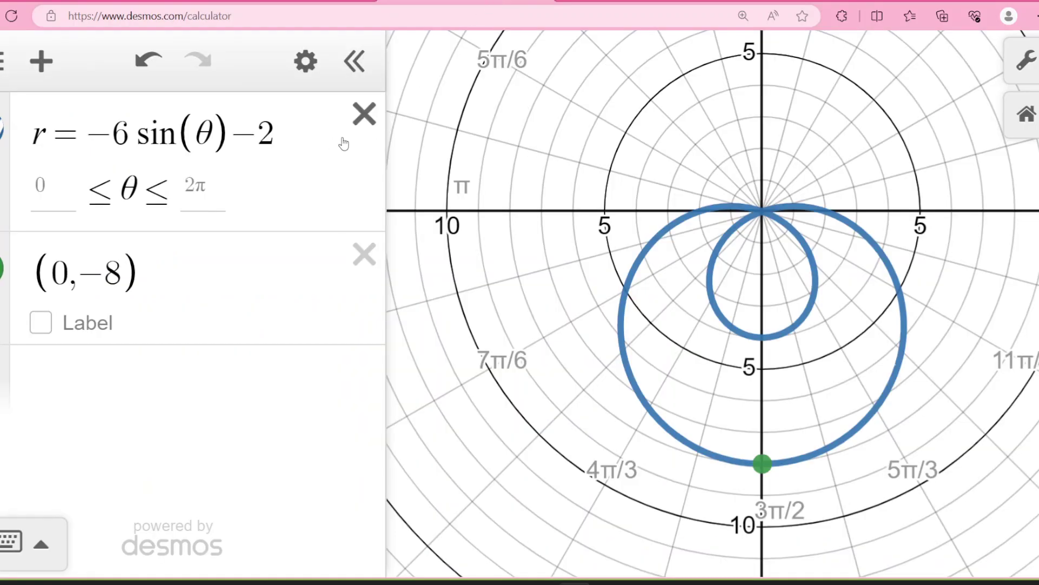
Step: Replace the right side of the first polar equation so that it reads r = 6θ
left_click(304, 125)
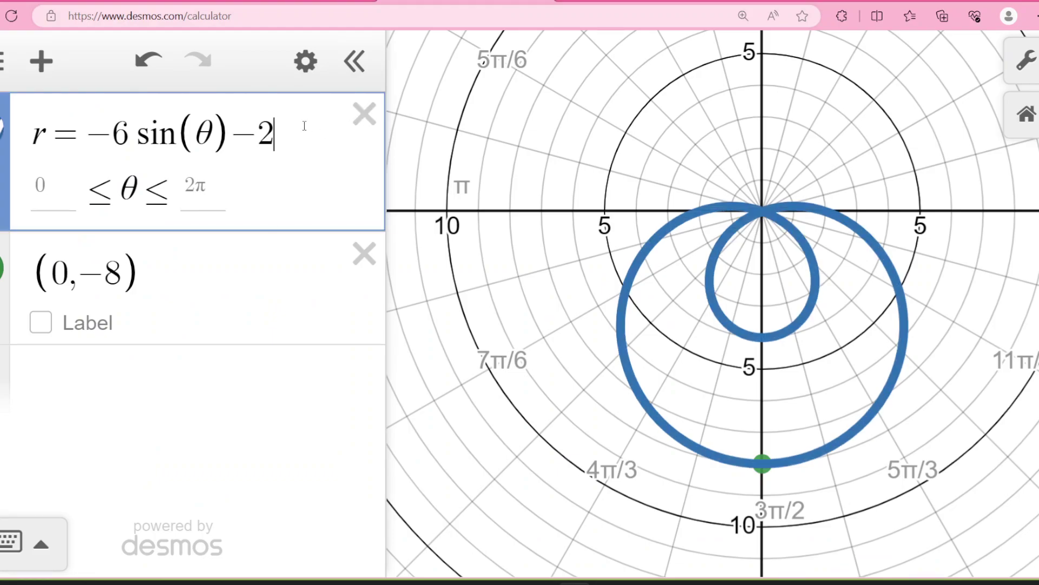
key("BackSpace")
key("BackSpace")
key("BackSpace")
key("BackSpace")
key("BackSpace")
key("BackSpace")
key("BackSpace")
key("BackSpace")
key("BackSpace")
key("BackSpace")
type("6")
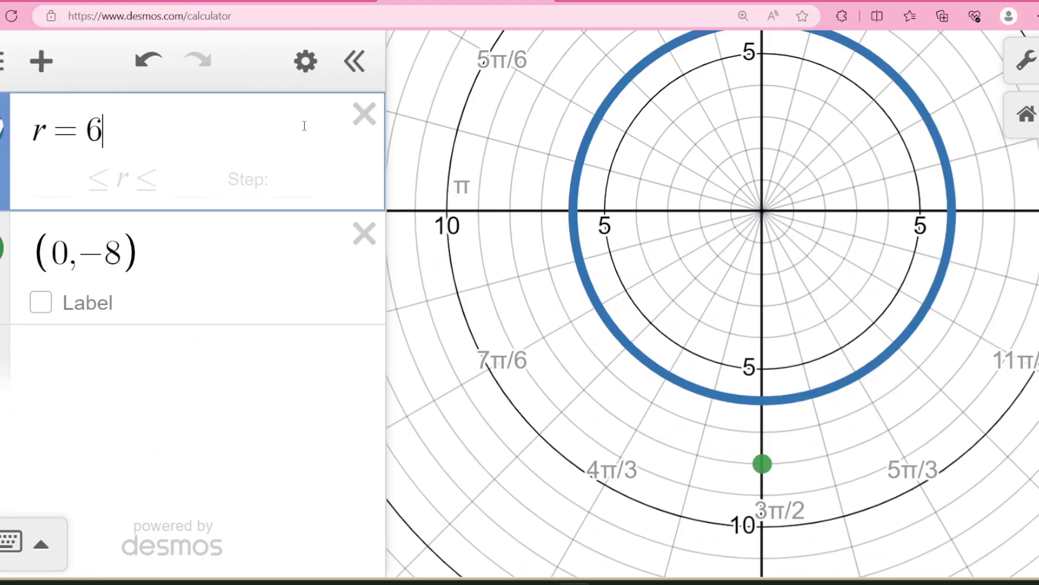
type("theta")
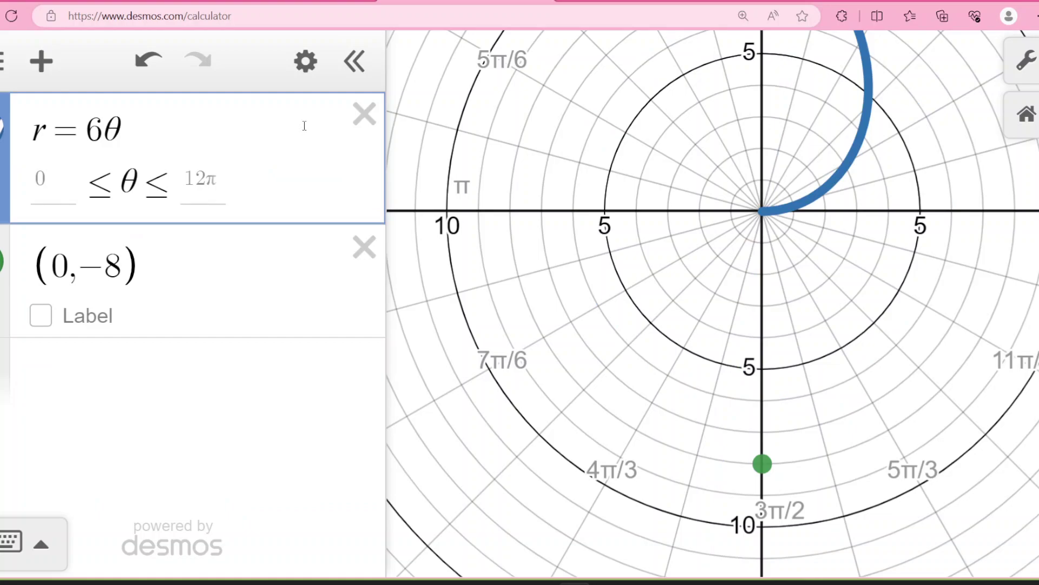
Step: Examine the r = 6θ spiral and delete the point expression (0, −8)
scroll(666, 197, "down", 5)
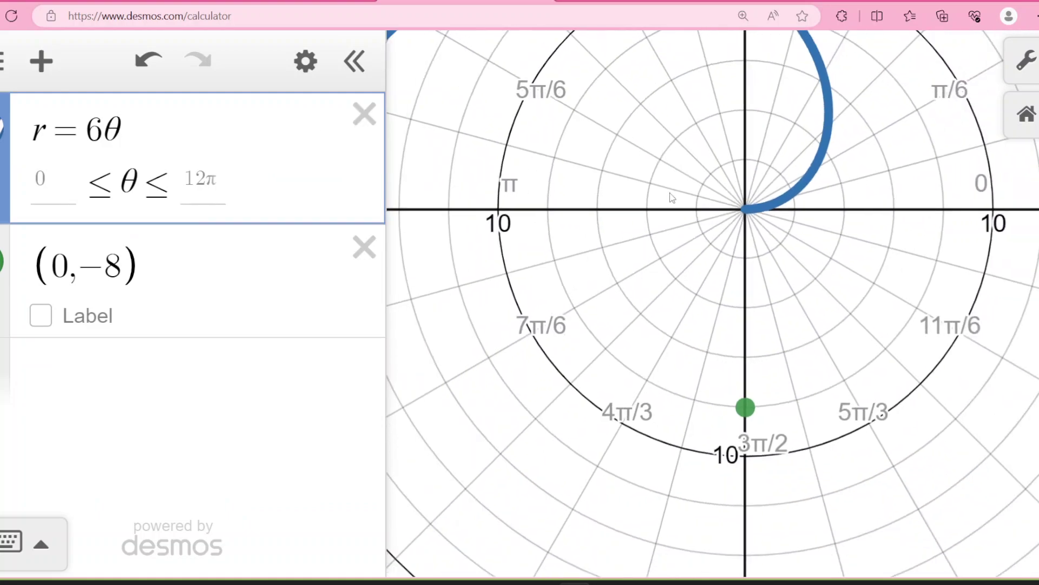
scroll(666, 196, "down", 10)
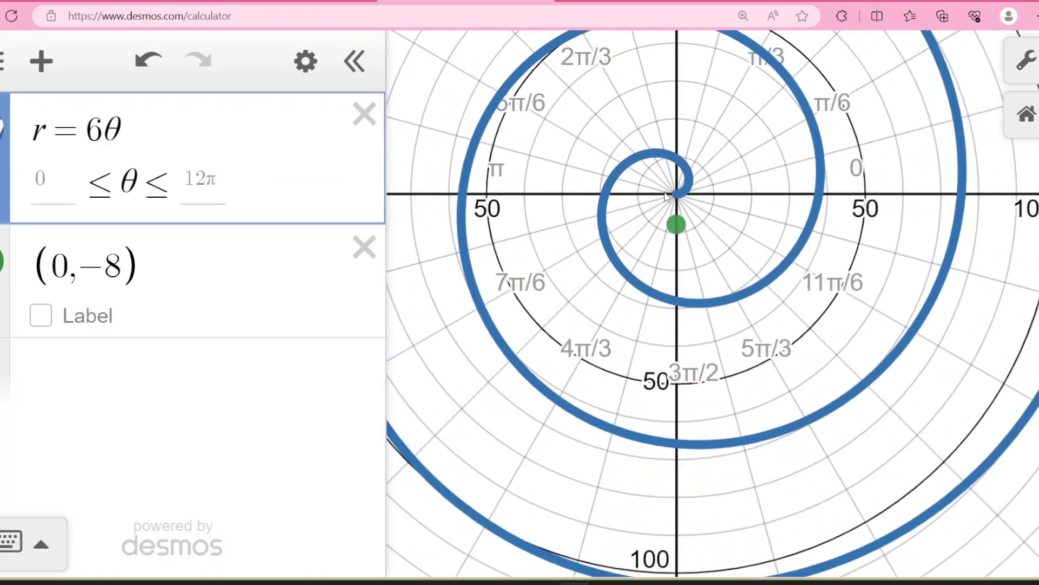
scroll(666, 194, "down", 2)
scroll(666, 193, "up", 8)
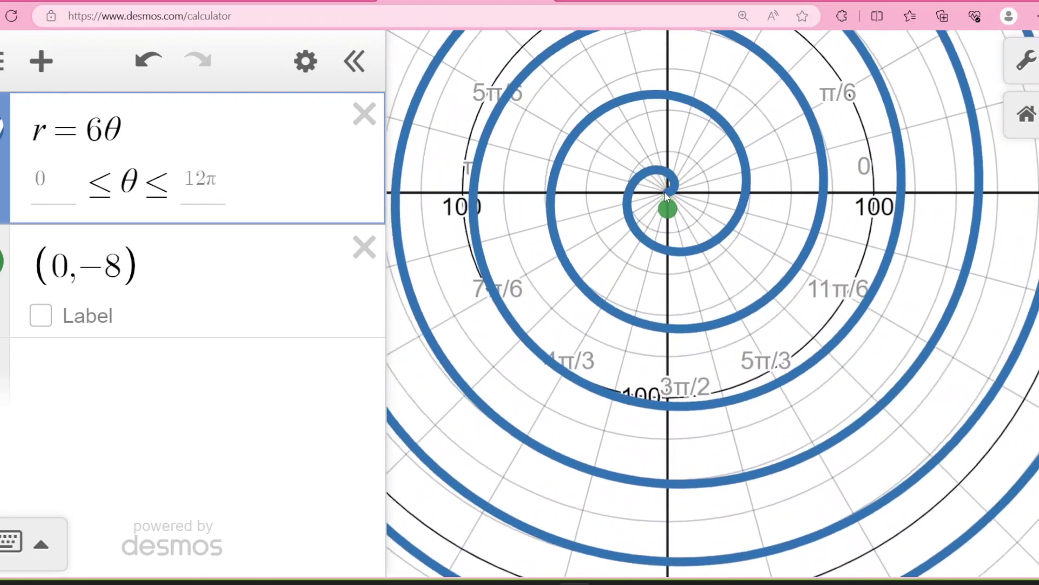
scroll(668, 180, "up", 10)
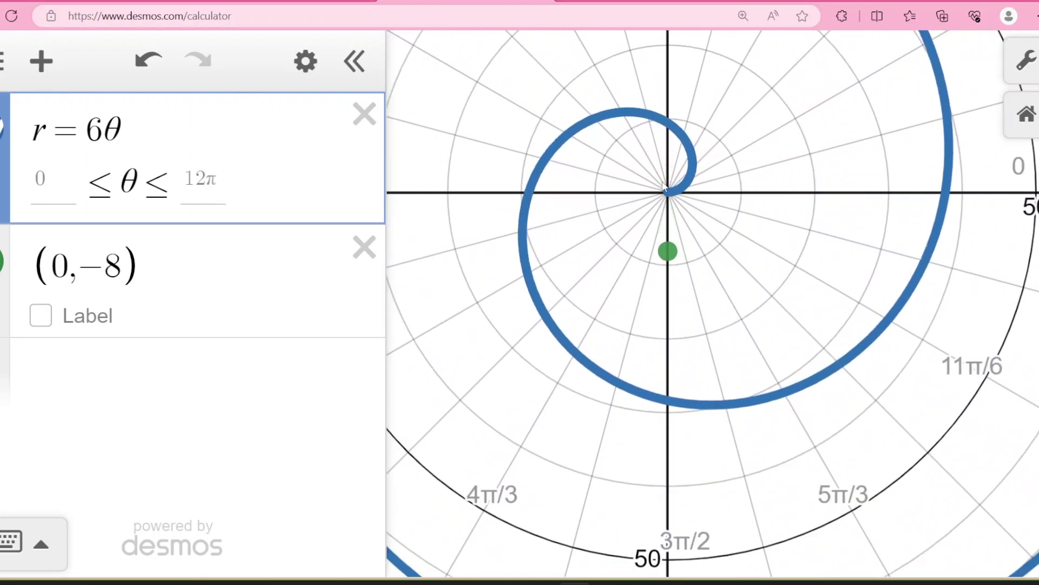
scroll(666, 200, "up", 2)
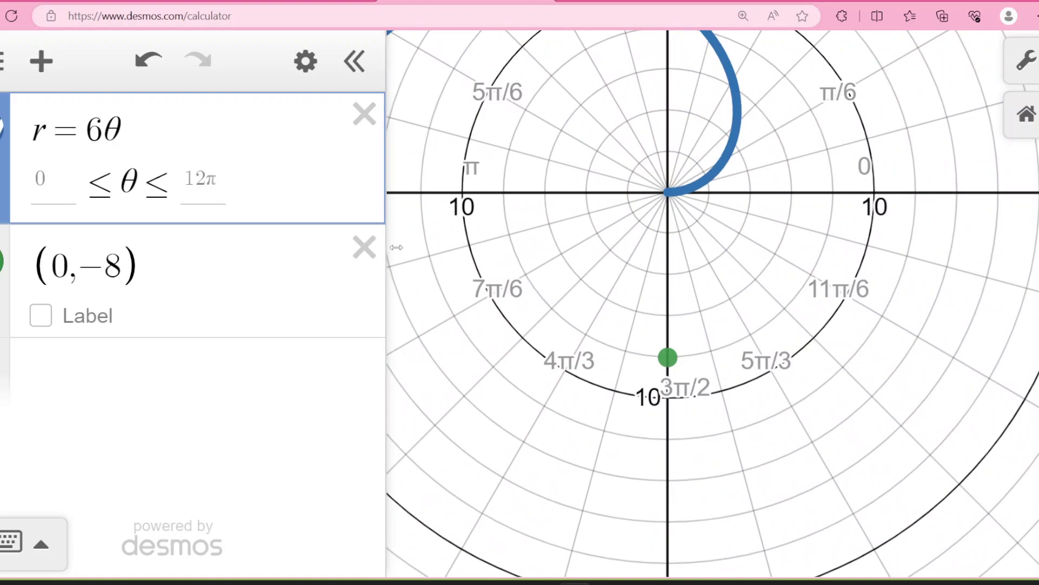
left_click(365, 246)
scroll(592, 244, "up", 1)
scroll(592, 244, "up", 1)
scroll(640, 220, "down", 2)
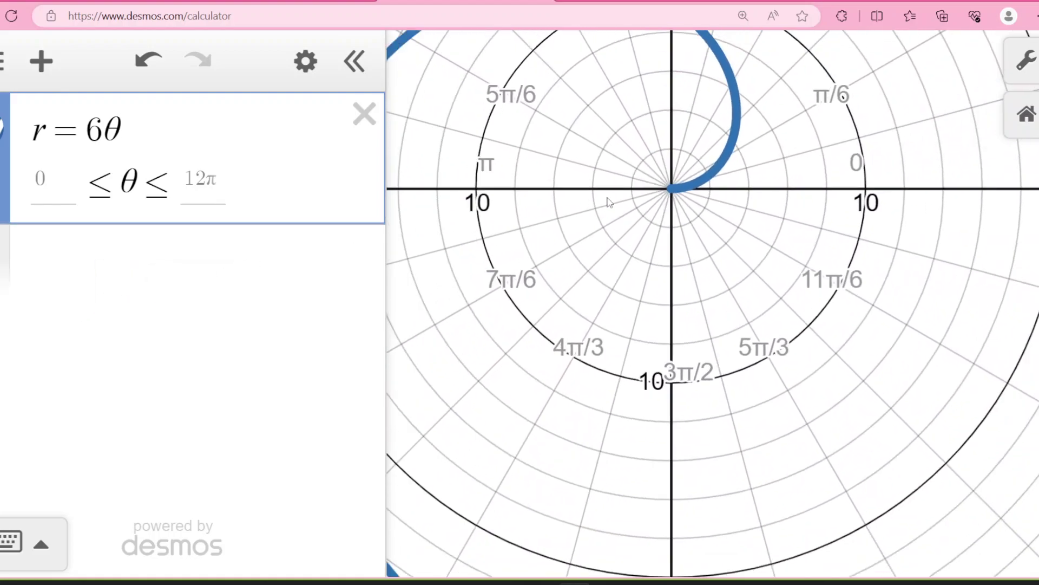
left_click_drag(607, 196, 592, 274)
left_click(286, 4)
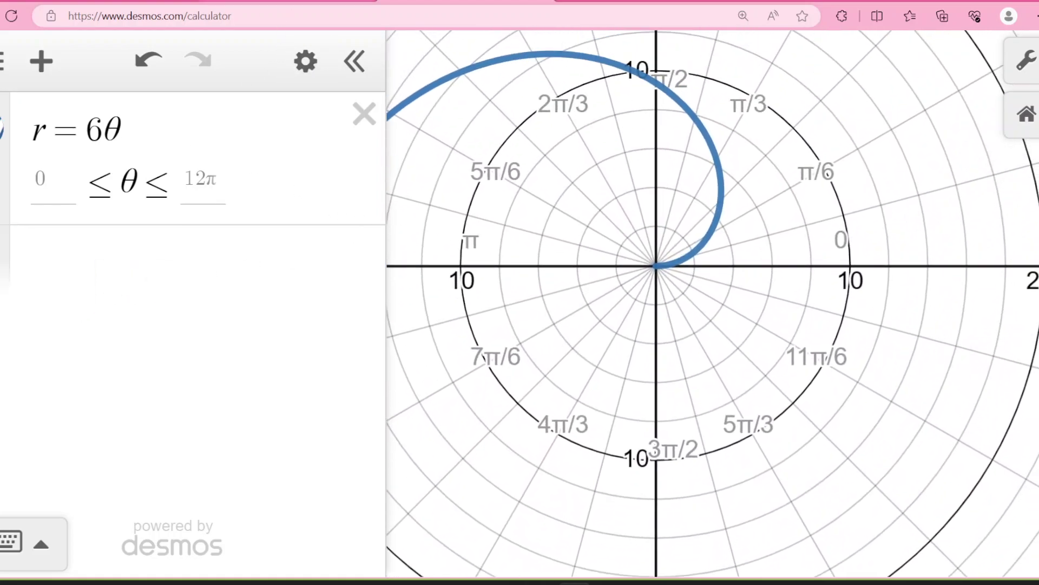
left_click(437, 4)
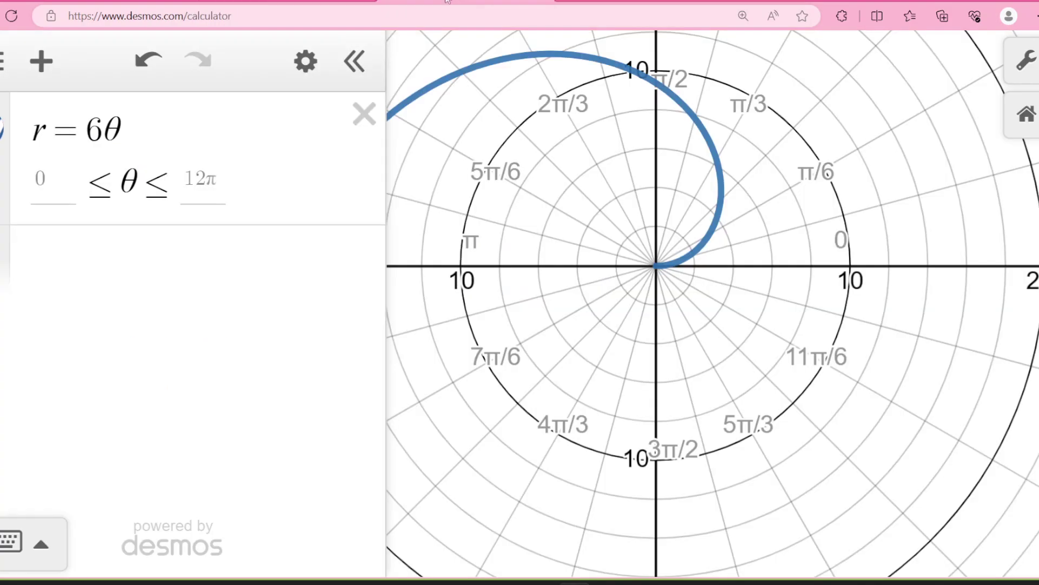
Step: Extend the polar equation to r = 6θ + 3 sin(θ)
left_click(225, 124)
type("+3sin(th")
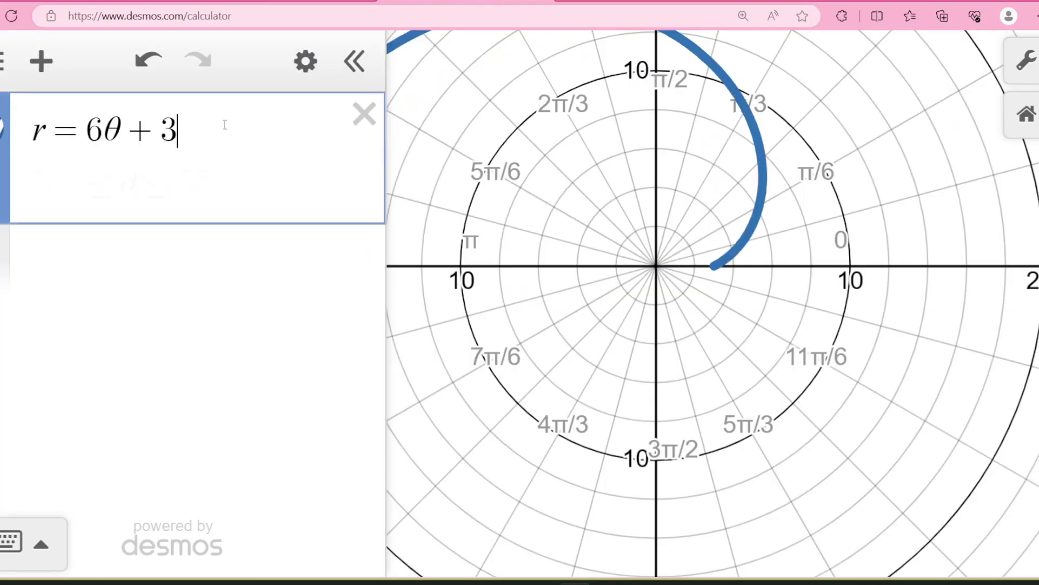
type("eta)")
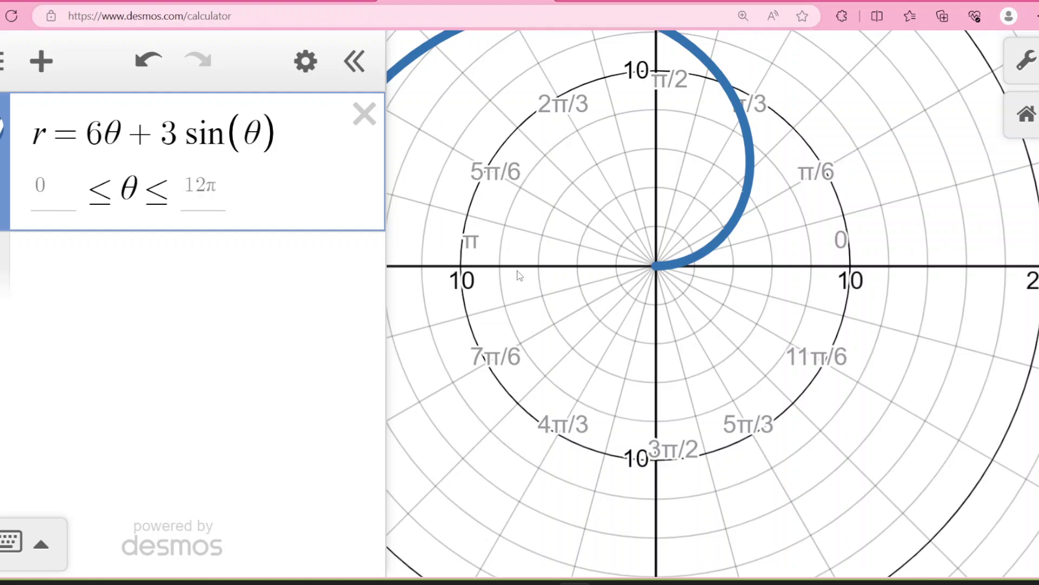
Step: Examine the spiral of r = 6θ + 3 sin(θ) near the pole and over its full extent for symmetry
scroll(518, 275, "down", 2)
scroll(519, 275, "down", 5)
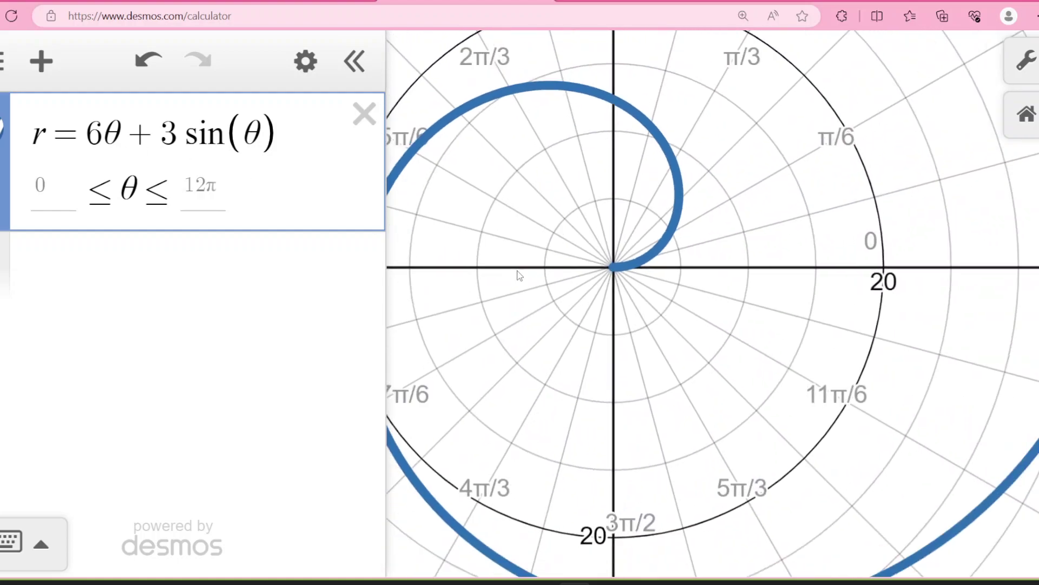
scroll(523, 274, "down", 8)
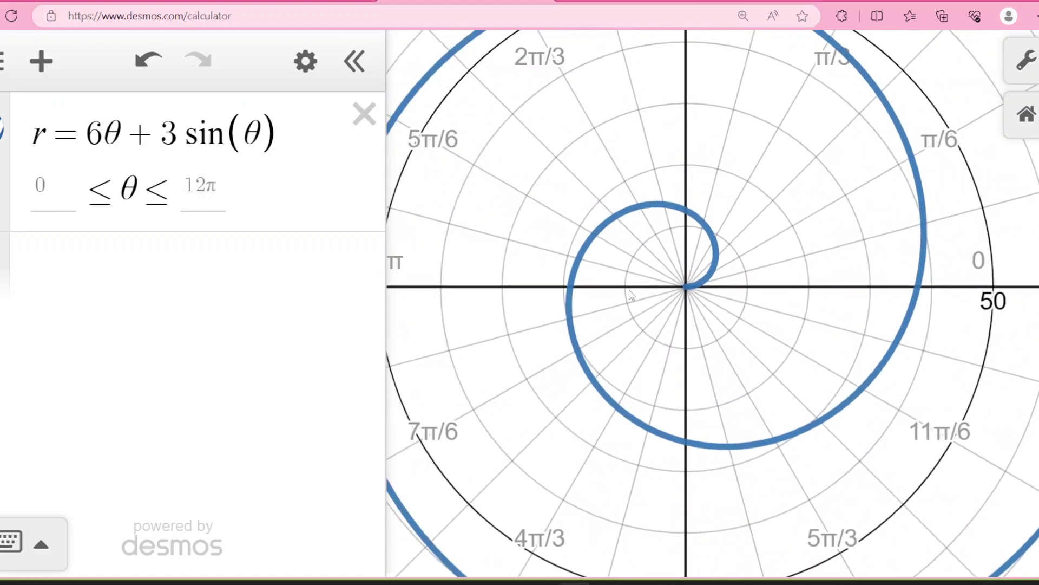
scroll(626, 293, "down", 4)
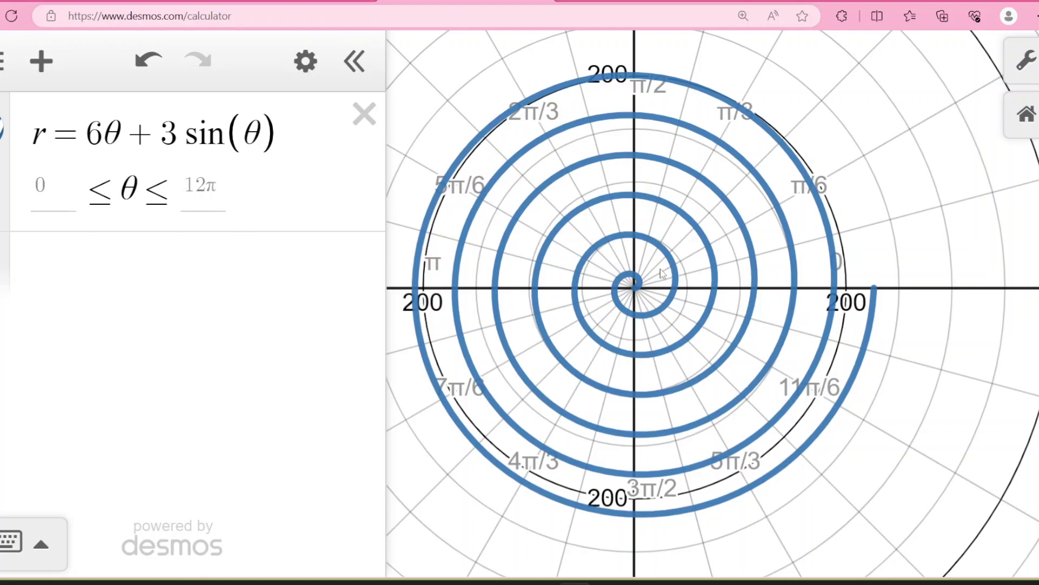
scroll(661, 273, "up", 5)
scroll(660, 272, "up", 2)
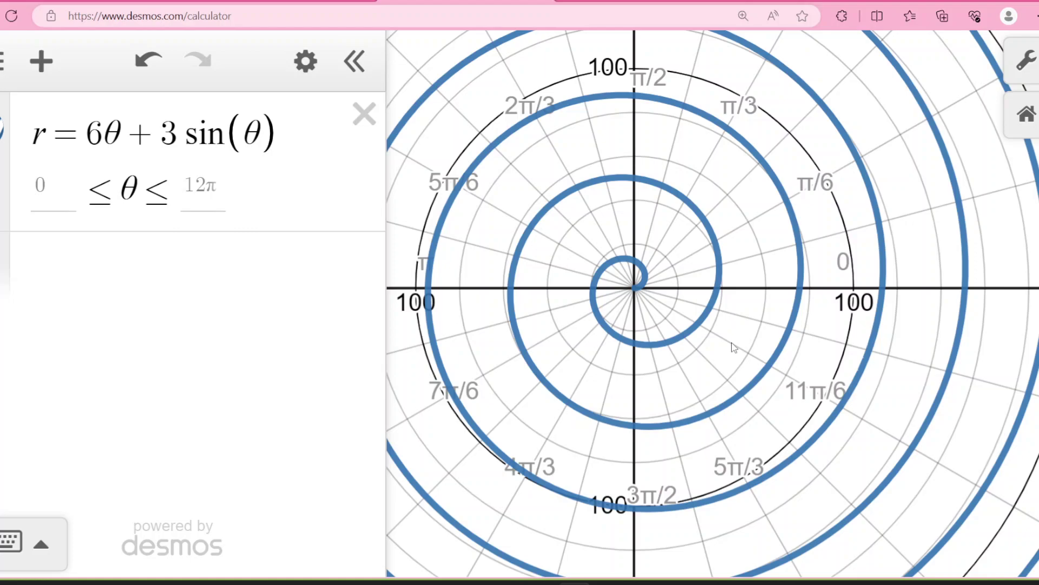
scroll(735, 347, "down", 5)
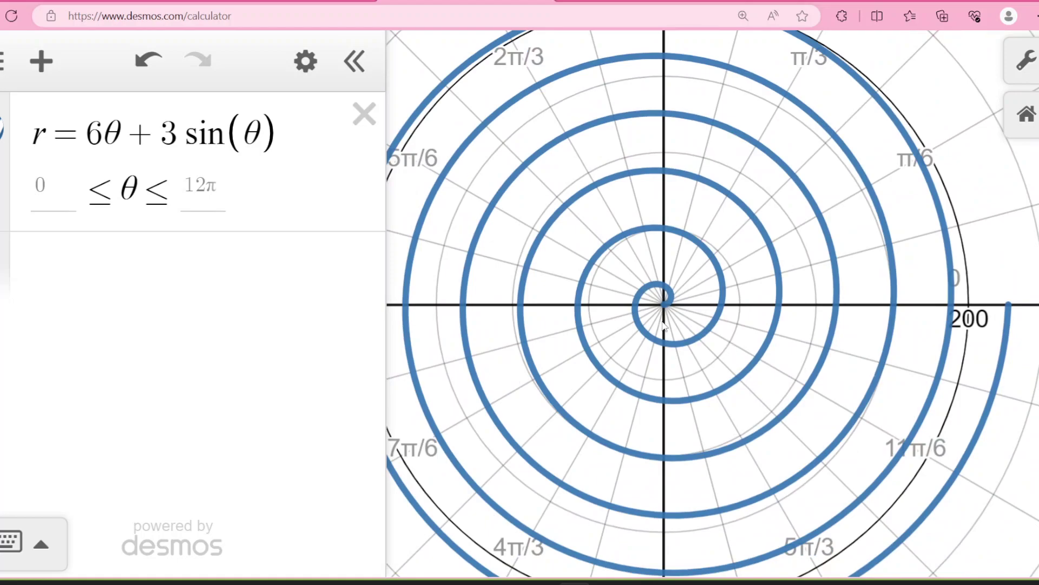
scroll(664, 325, "up", 10)
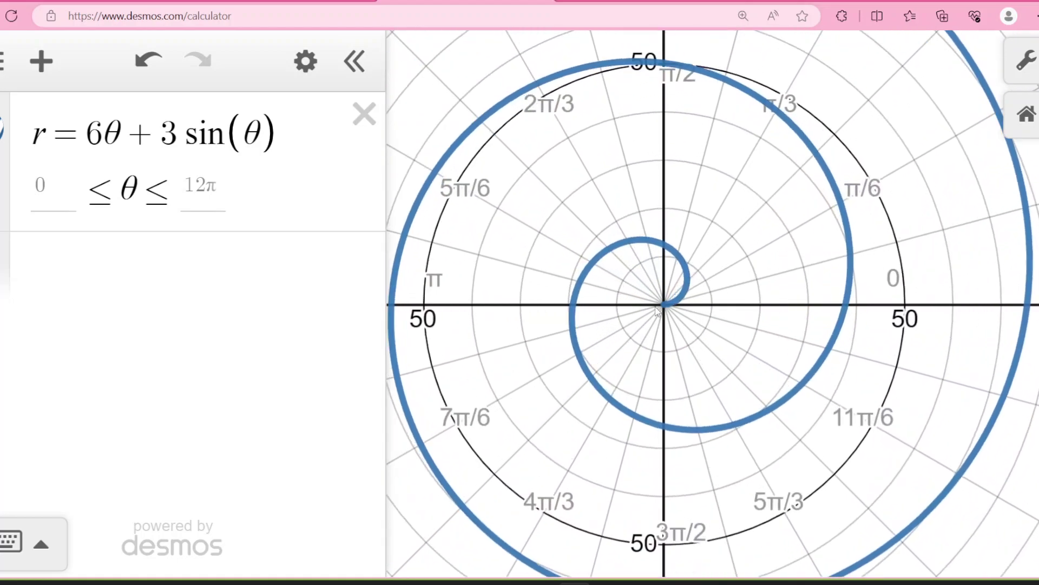
scroll(657, 309, "up", 2)
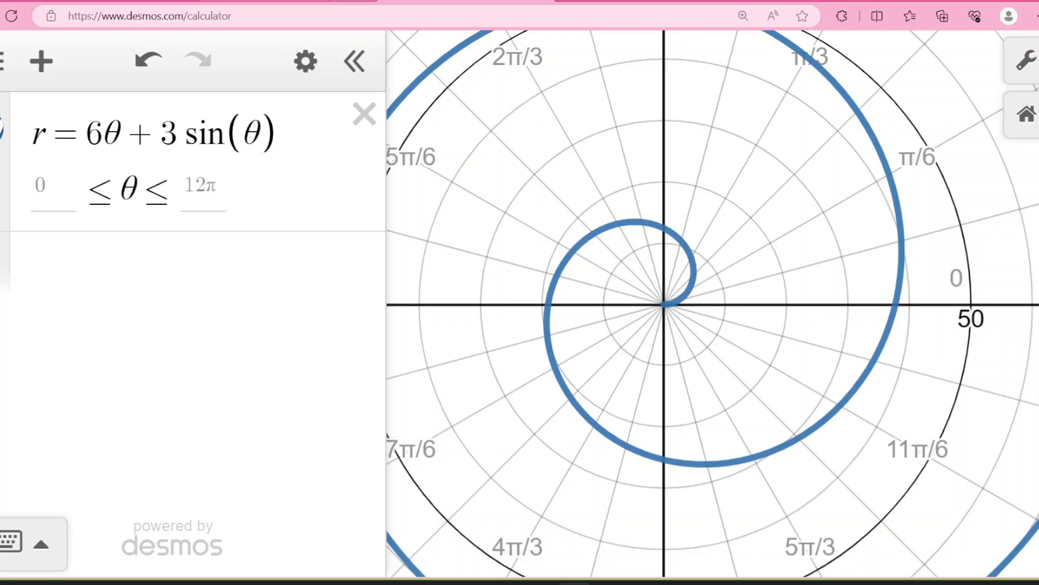
Step: Set the lower bound of the equation's θ domain to −12π
mouse_move(303, 1)
left_click(63, 187)
left_click(64, 187)
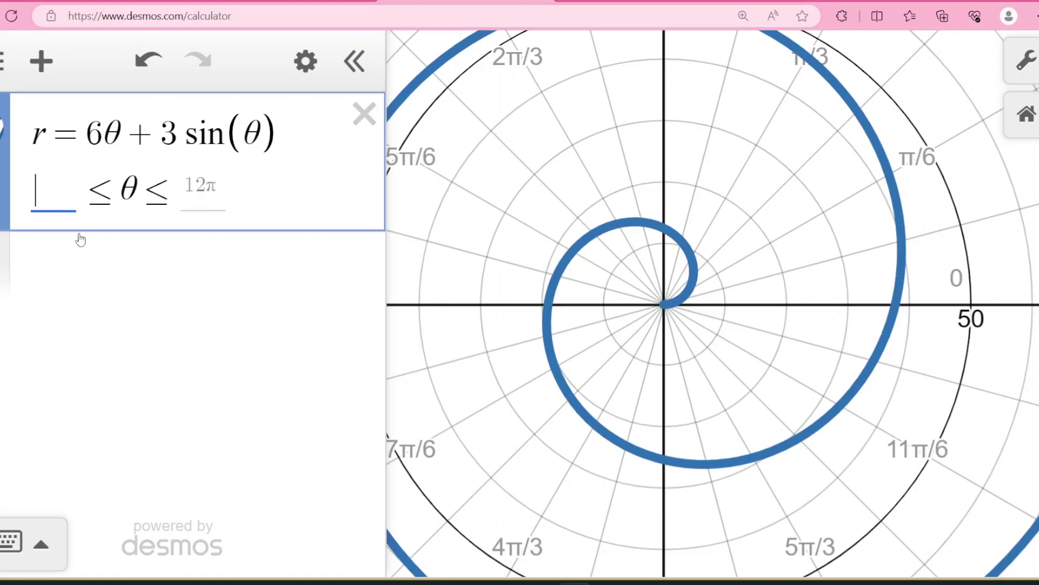
type("-12")
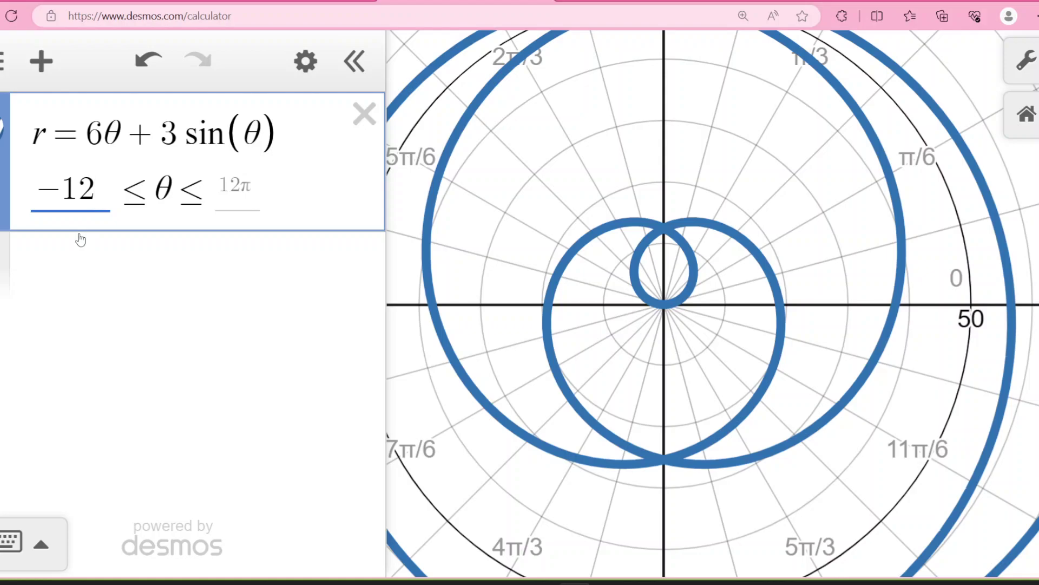
type("pi")
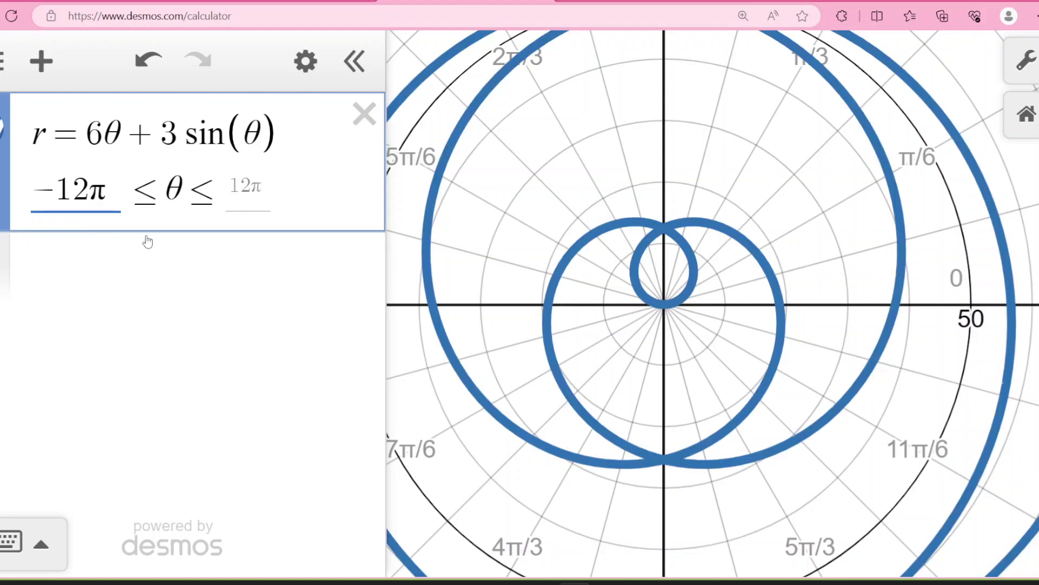
Step: Inspect the curve over the extended θ domain for its type of symmetry, and switch to the Knewton Alta symmetry question
left_click(613, 328)
scroll(725, 385, "down", 1)
scroll(726, 384, "down", 10)
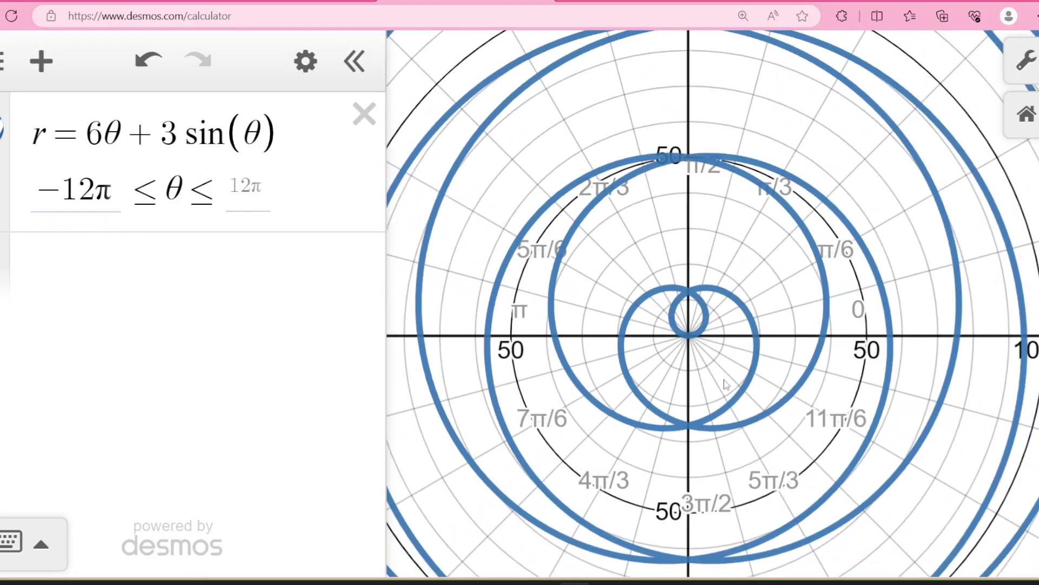
scroll(742, 407, "up", 10)
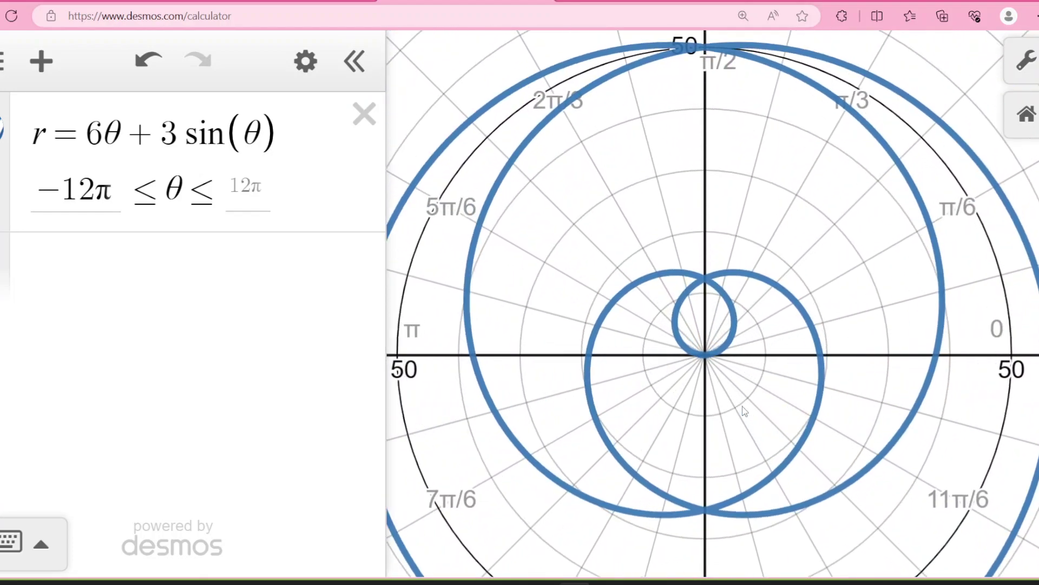
scroll(719, 405, "up", 4)
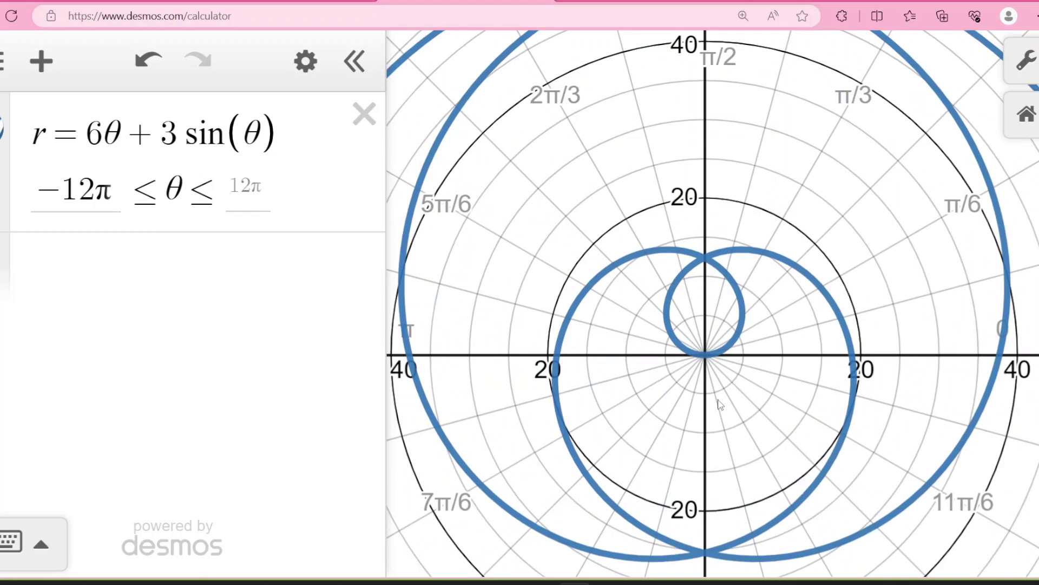
scroll(720, 405, "up", 3)
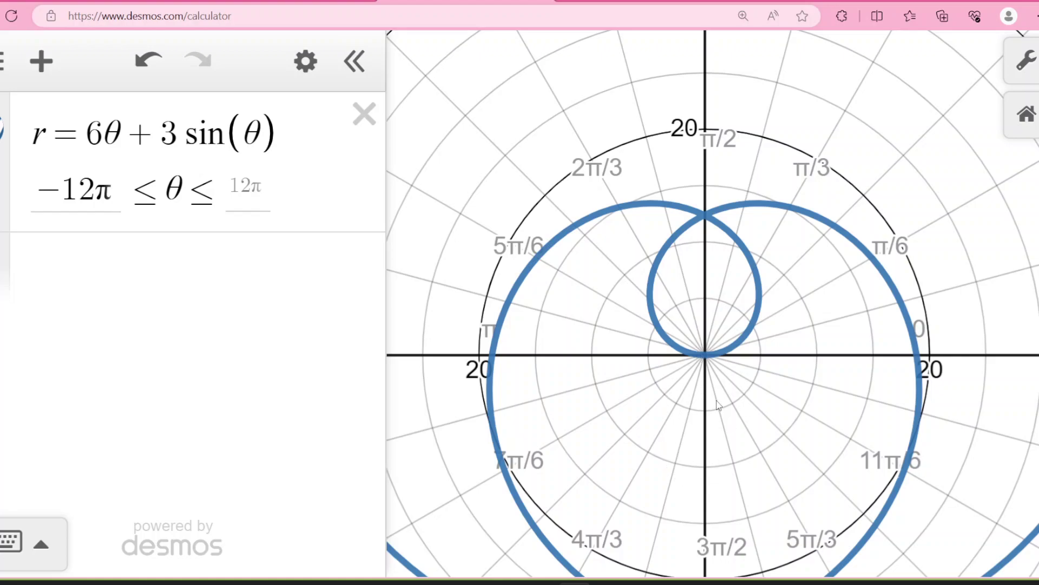
scroll(767, 391, "down", 5)
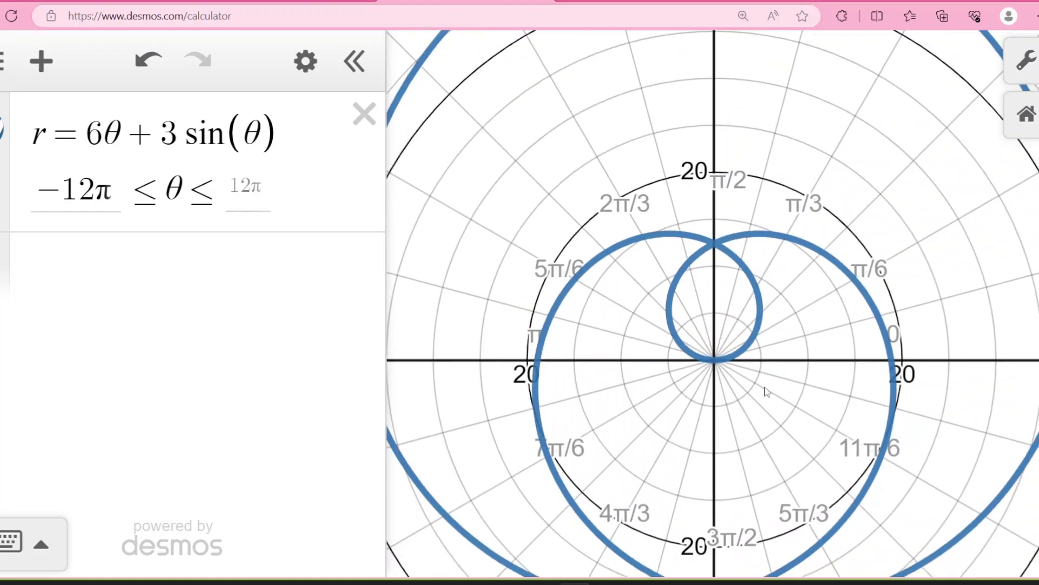
scroll(767, 391, "down", 6)
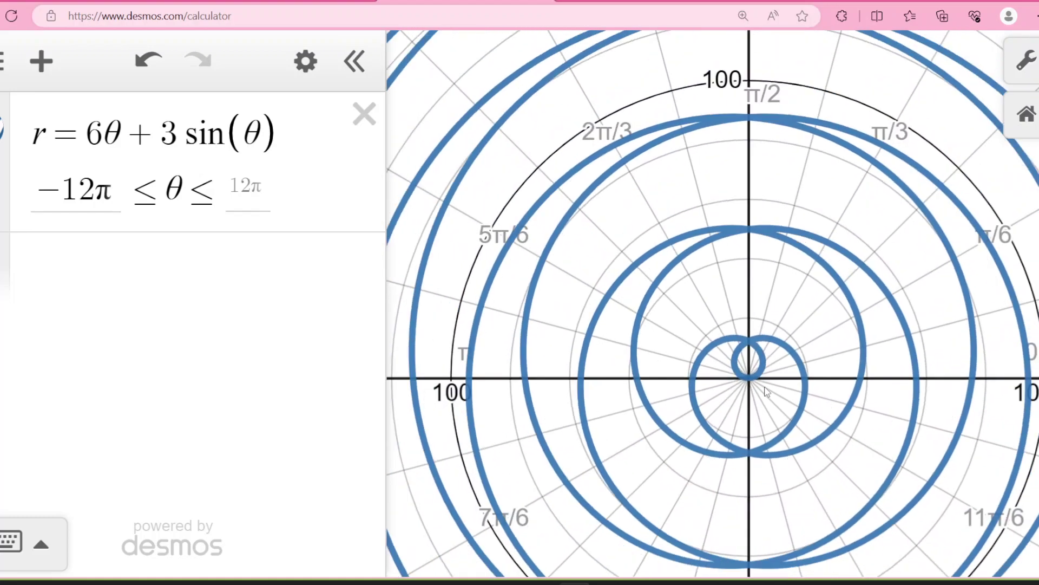
left_click_drag(796, 397, 735, 293)
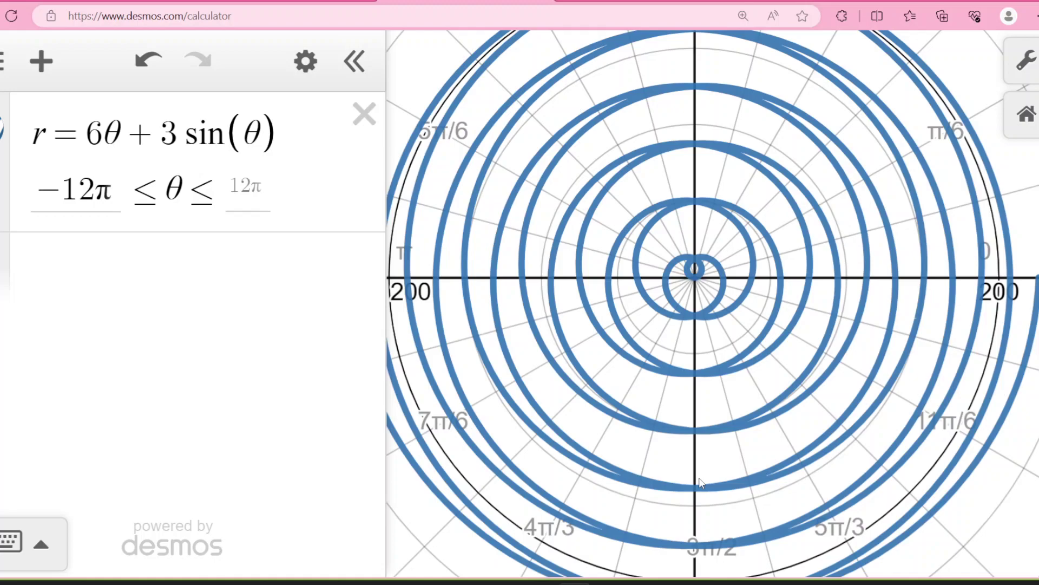
left_click(341, 2)
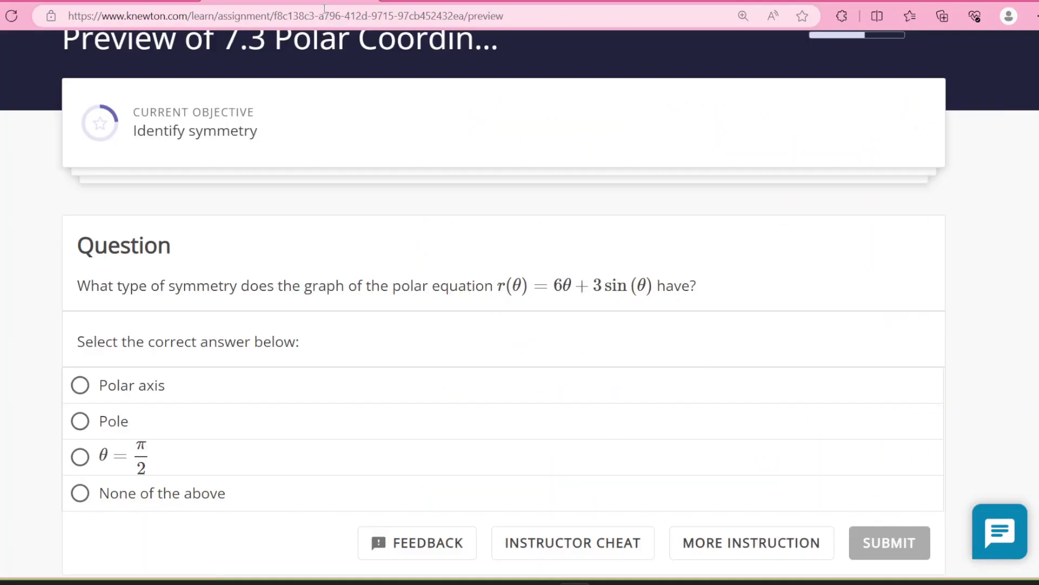
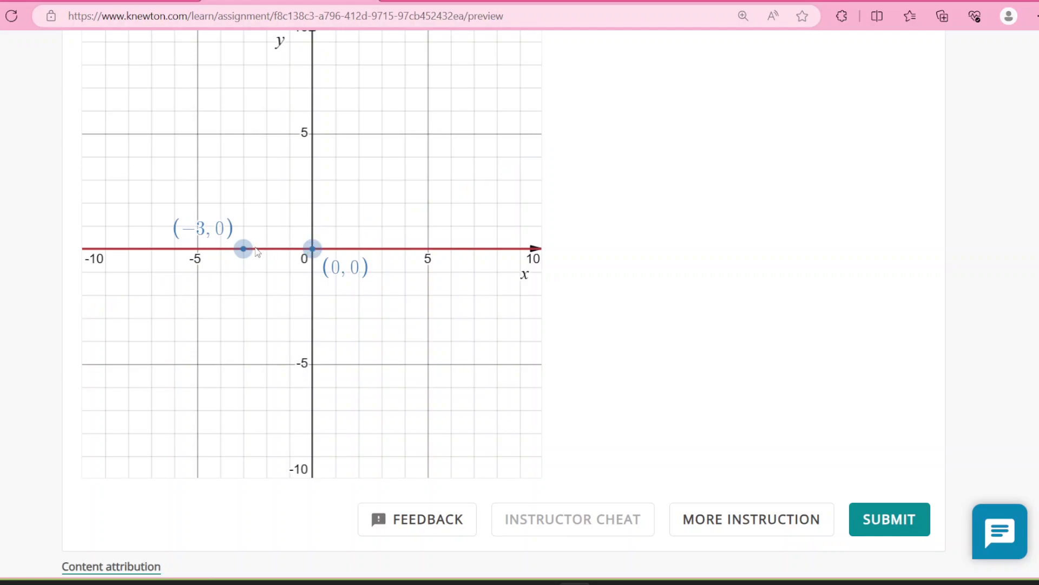
Step: Move the line's second blue point to (−3, 3) to graph 4θ = −25π, and review the line against the question
left_click_drag(244, 248, 252, 169)
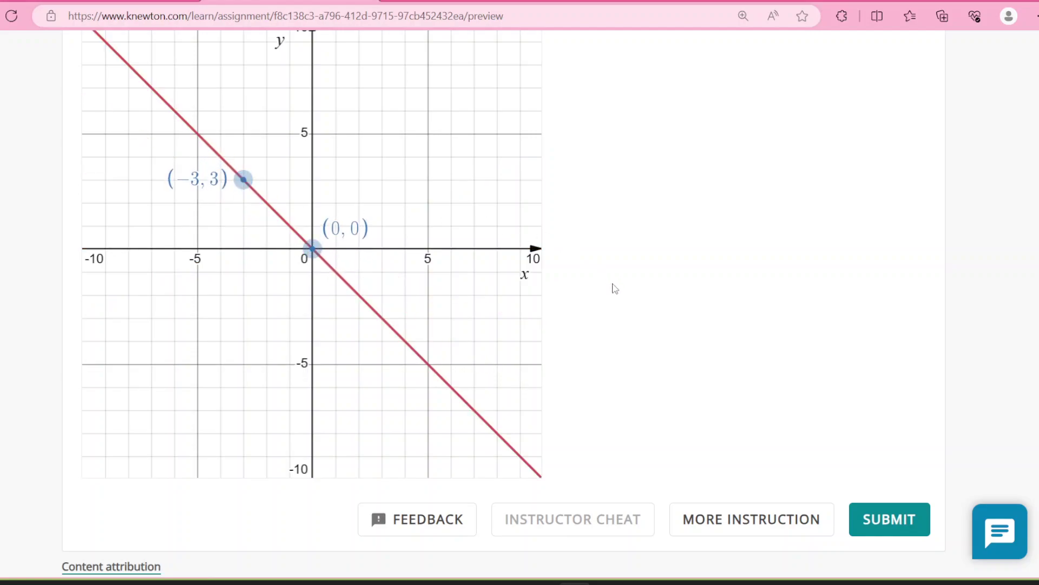
scroll(614, 289, "up", 3)
scroll(614, 289, "down", 2)
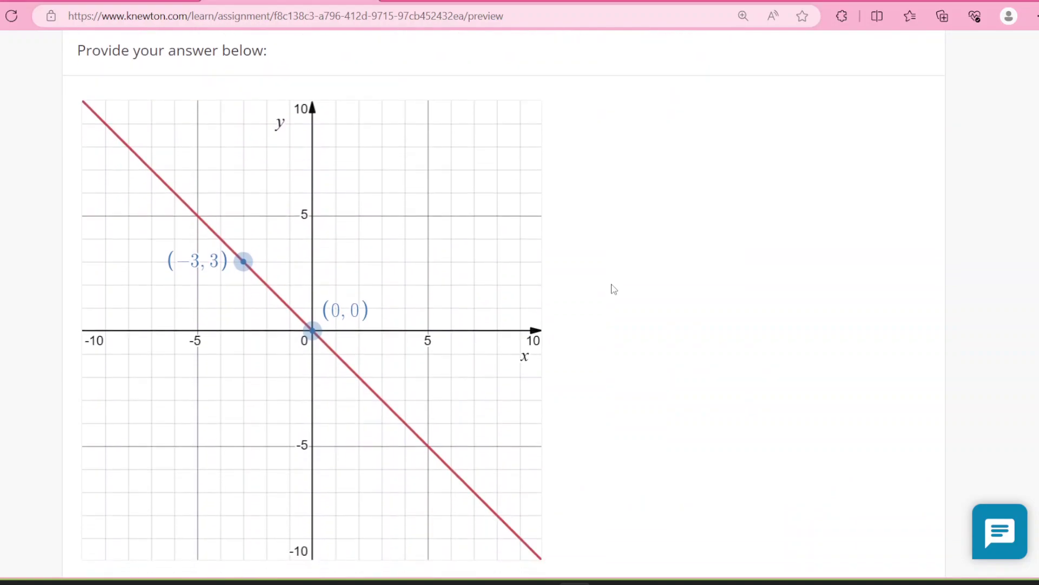
scroll(614, 290, "up", 5)
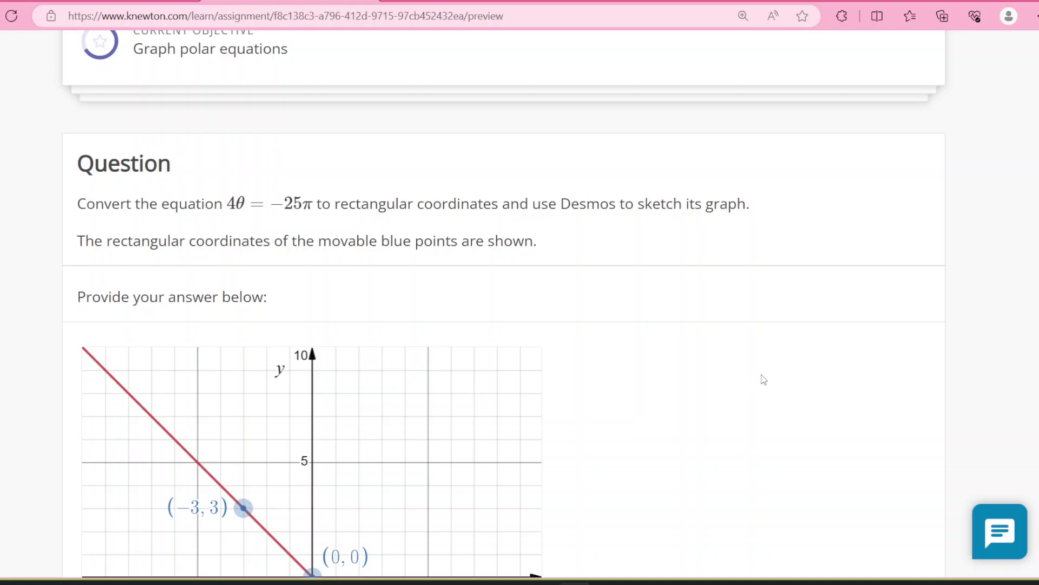
Step: Submit the graph of 4θ = −25π, review the answer explanation, and continue to the next question
scroll(764, 380, "down", 8)
left_click(889, 446)
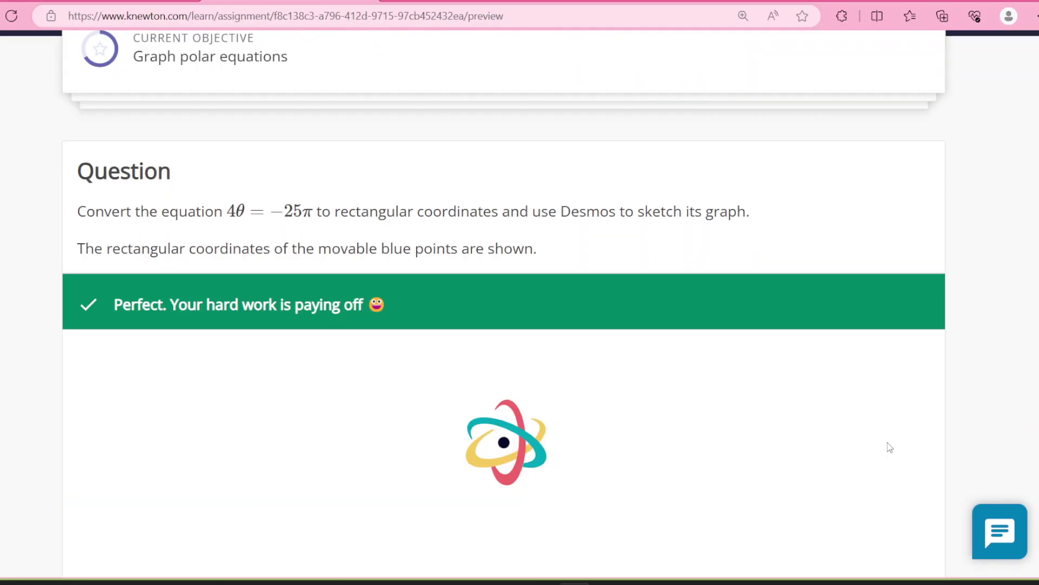
scroll(740, 390, "down", 9)
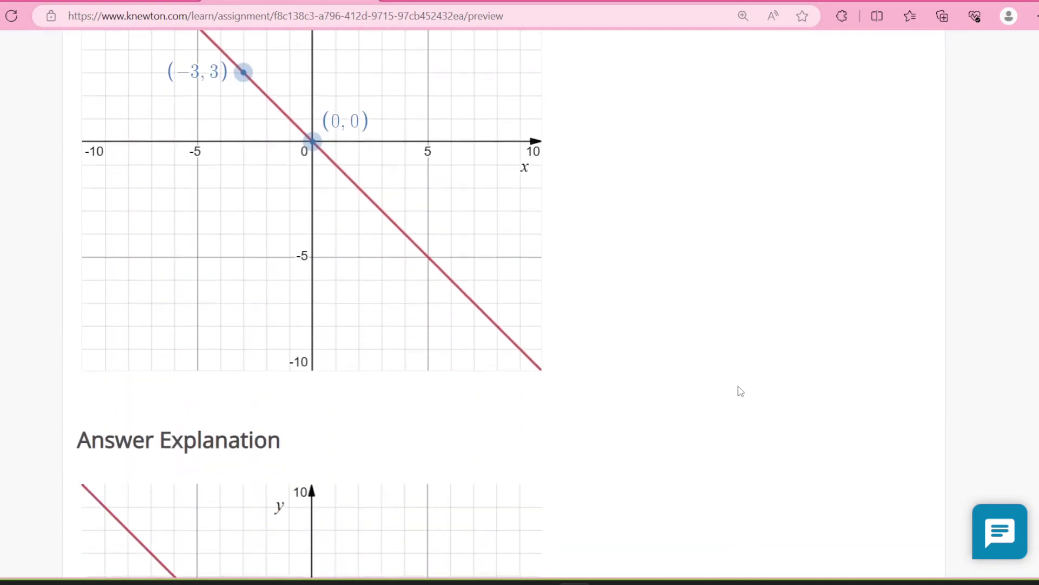
scroll(741, 391, "down", 14)
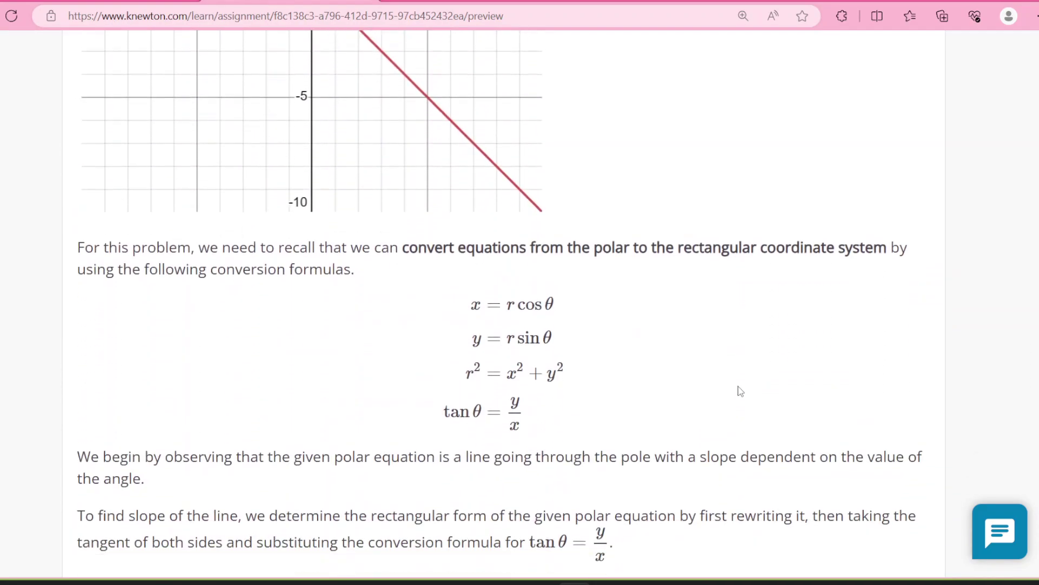
scroll(740, 391, "down", 6)
scroll(740, 391, "down", 3)
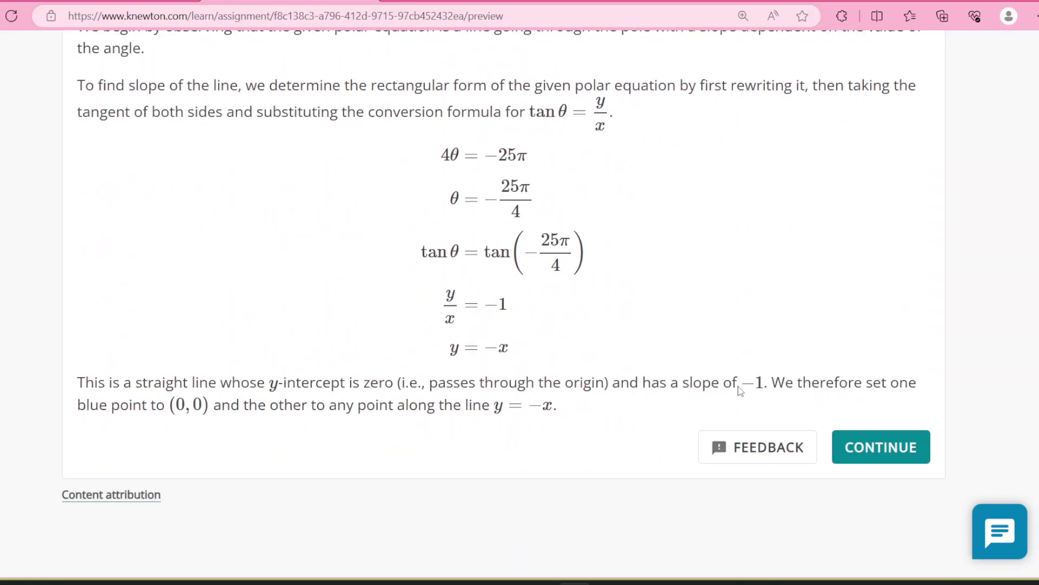
left_click(901, 450)
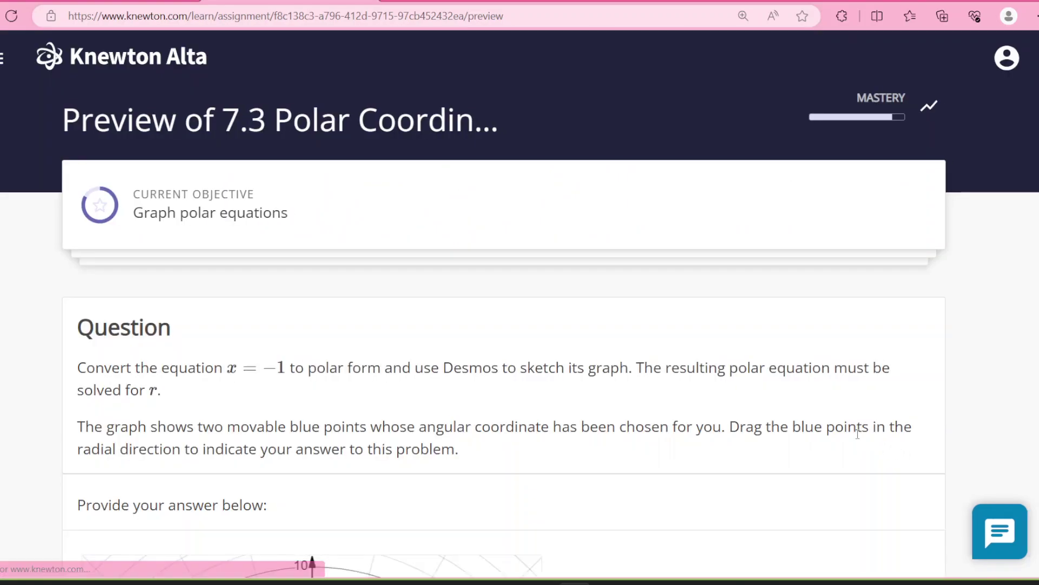
Step: Move the two blue points to (1, π) and (−2, π/3) to graph x = −1 in polar form
scroll(434, 367, "down", 3)
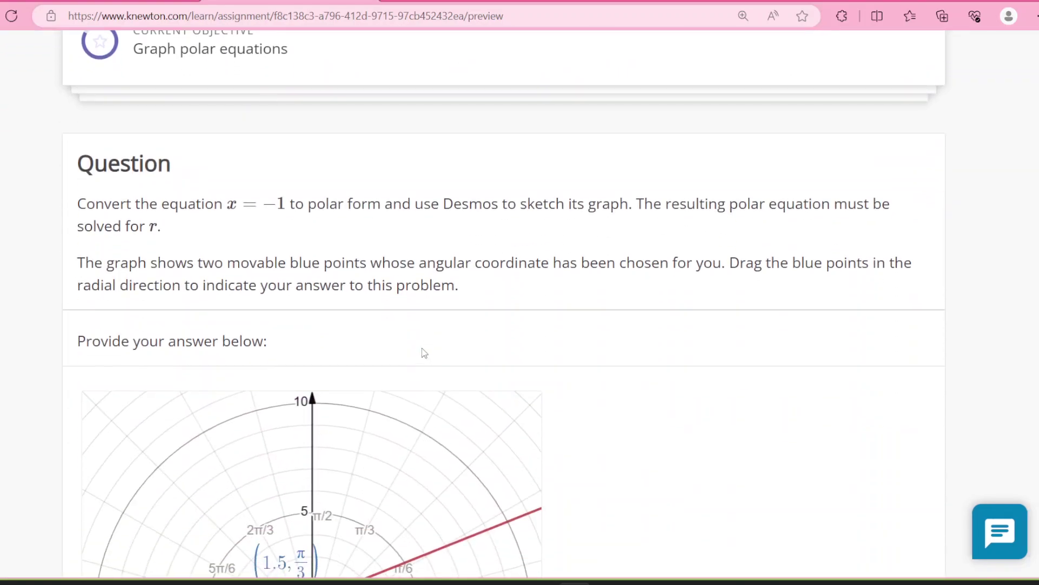
scroll(424, 353, "down", 5)
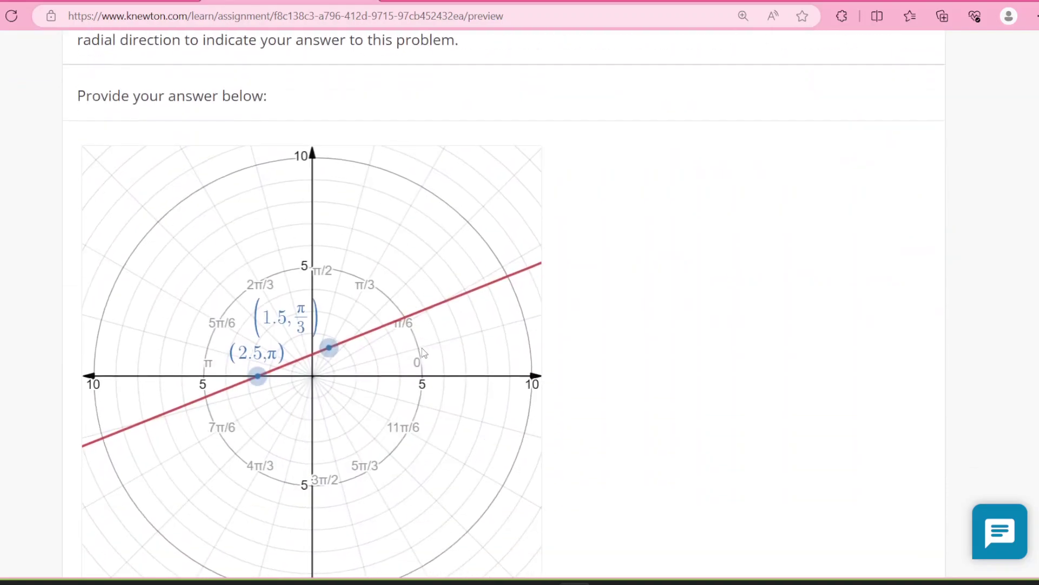
scroll(422, 352, "up", 5)
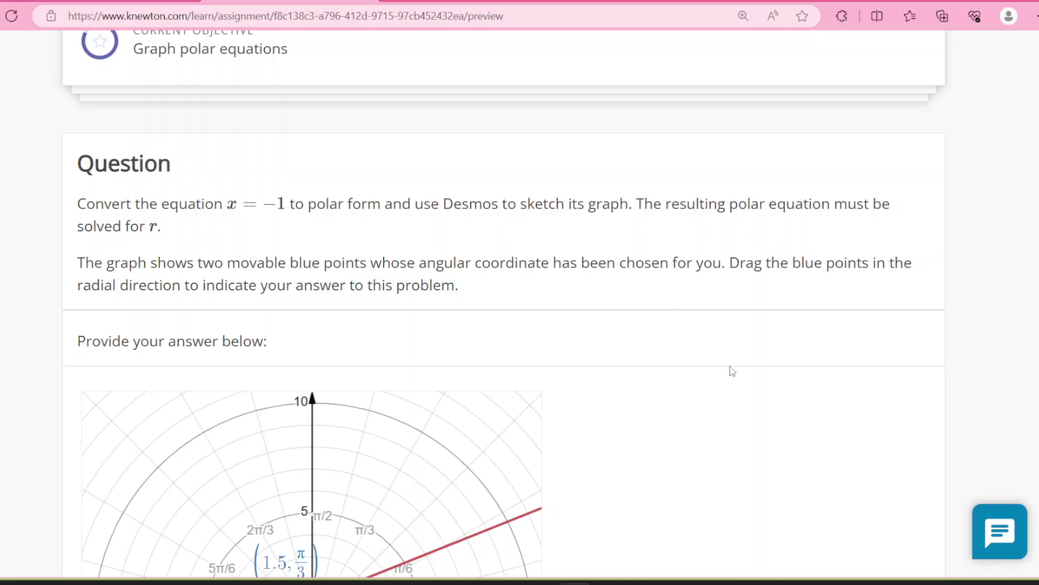
scroll(732, 370, "down", 6)
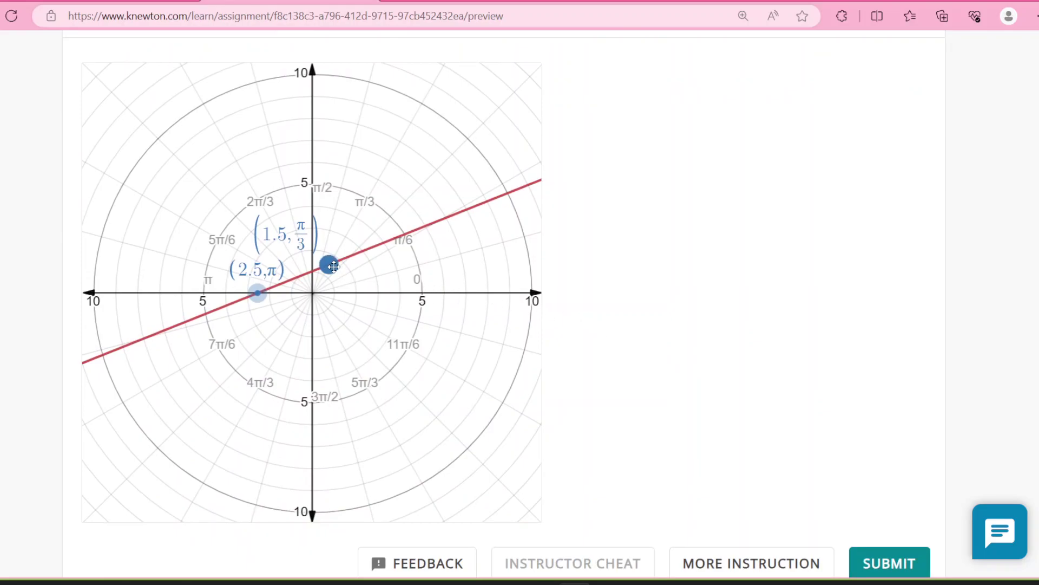
scroll(620, 276, "up", 6)
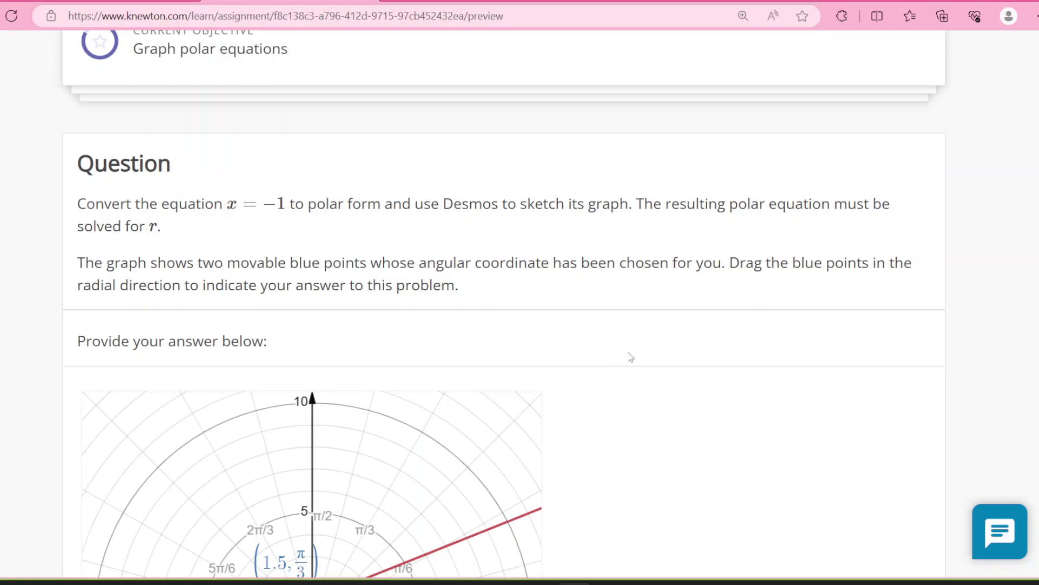
scroll(631, 357, "down", 6)
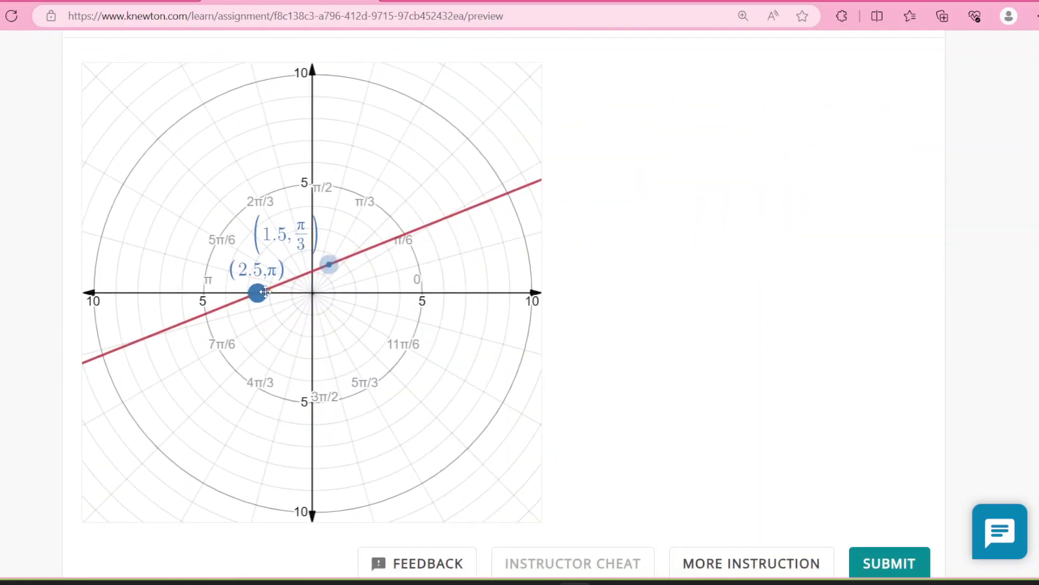
left_click_drag(265, 291, 290, 294)
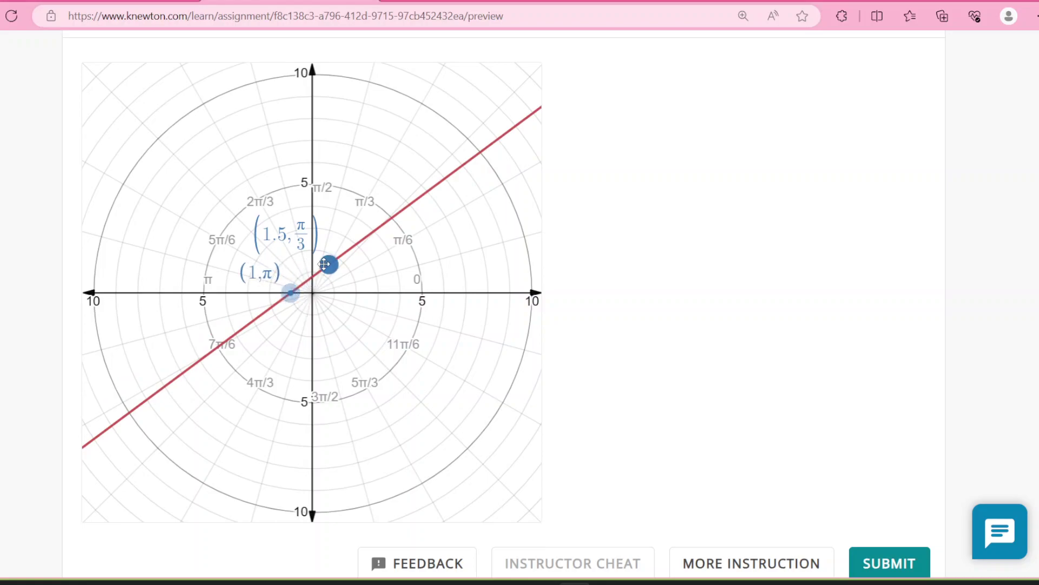
left_click_drag(328, 265, 291, 330)
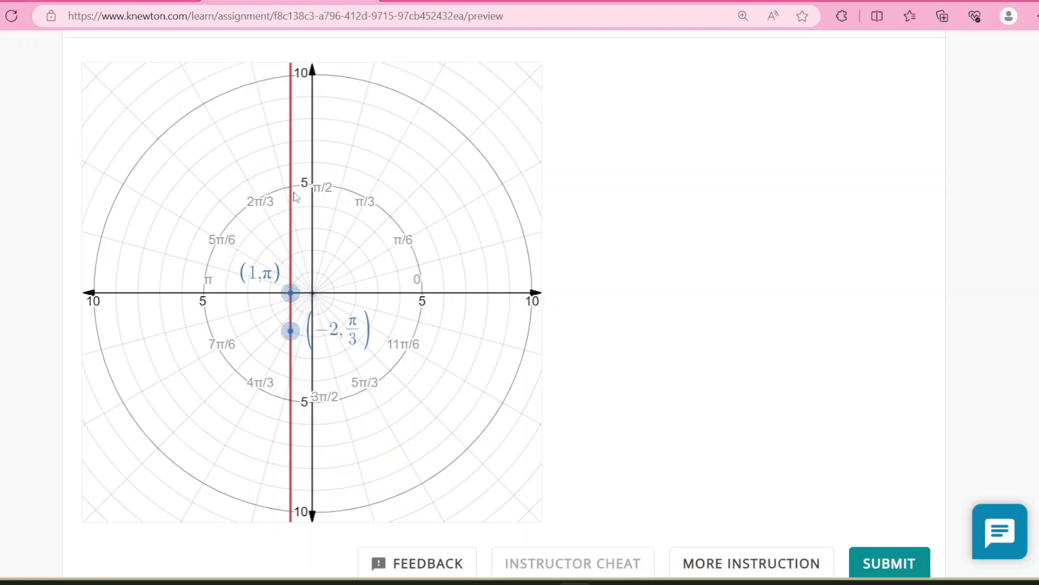
Step: Switch to the Desmos calculator and replace the sin(6θ) equation with r = −sec(θ)
scroll(719, 339, "up", 4)
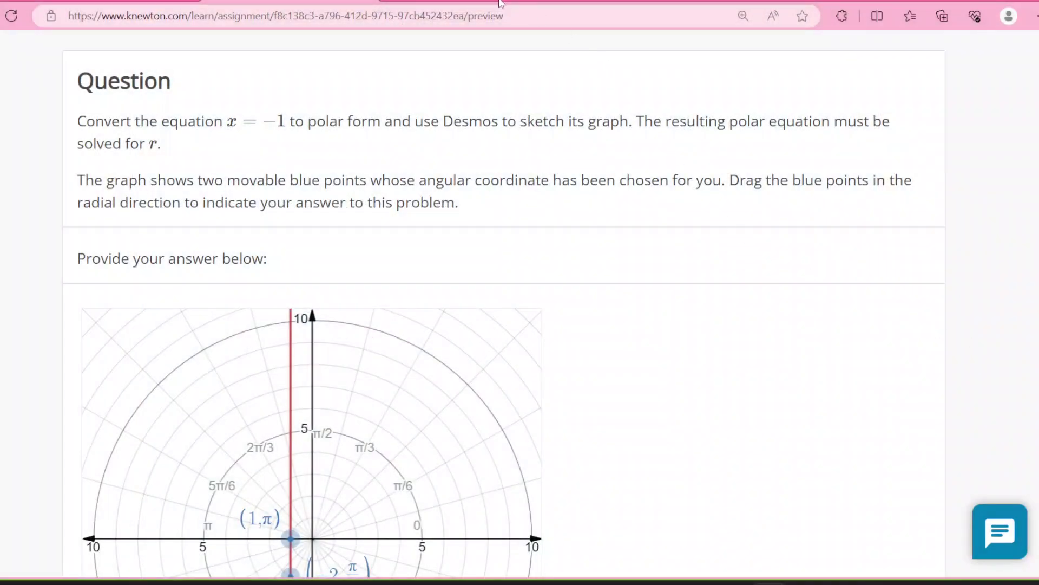
left_click(501, 2)
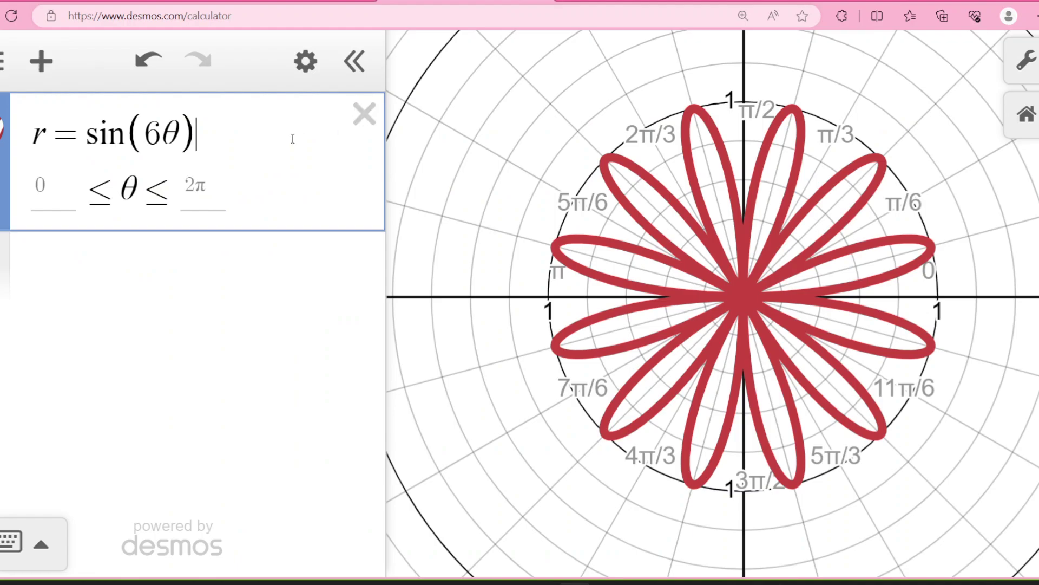
key("BackSpace")
key("BackSpace")
key("BackSpace")
key("BackSpace")
key("BackSpace")
key("BackSpace")
key("BackSpace")
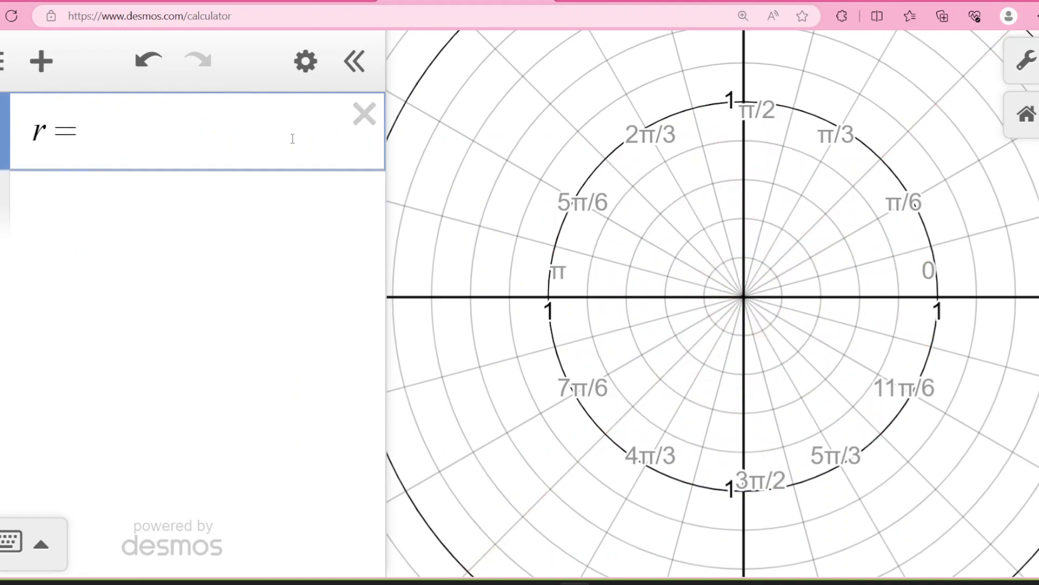
type("-sec(thet")
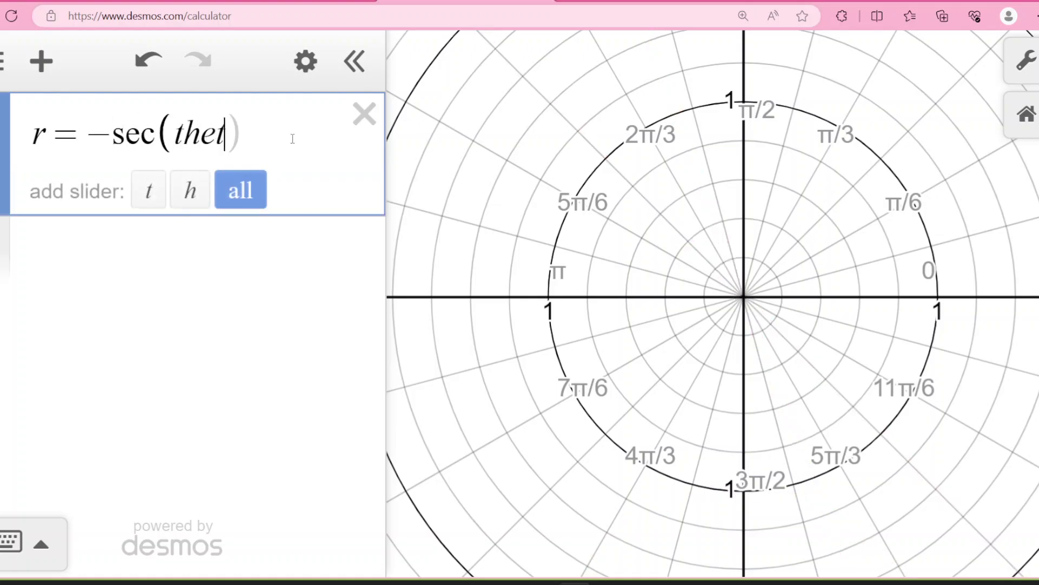
type("a)")
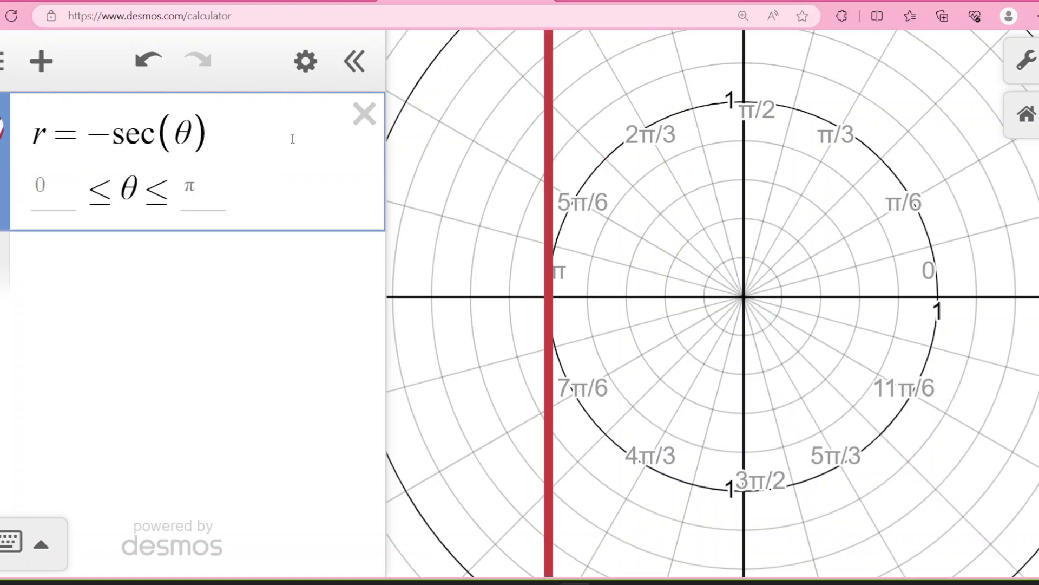
Step: Add x = −1 as a second expression for comparison, and return to the Knewton Alta question
left_click(231, 273)
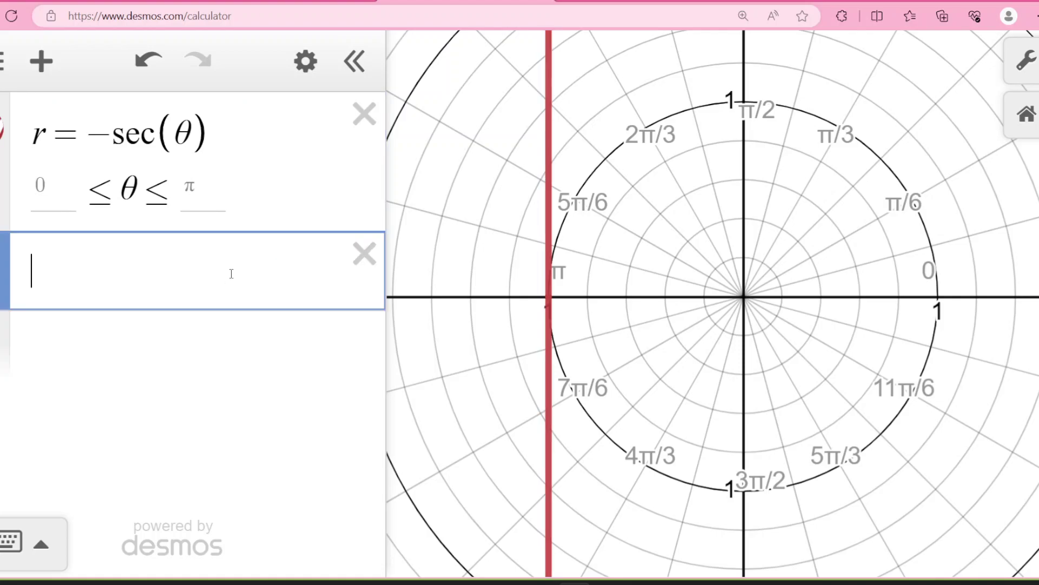
type("x=-1")
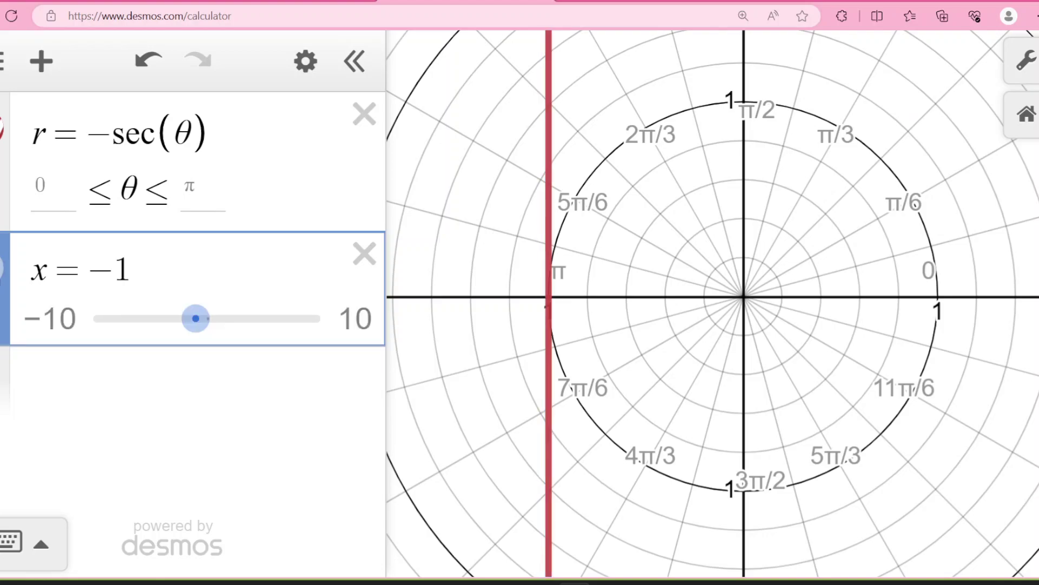
left_click(258, 2)
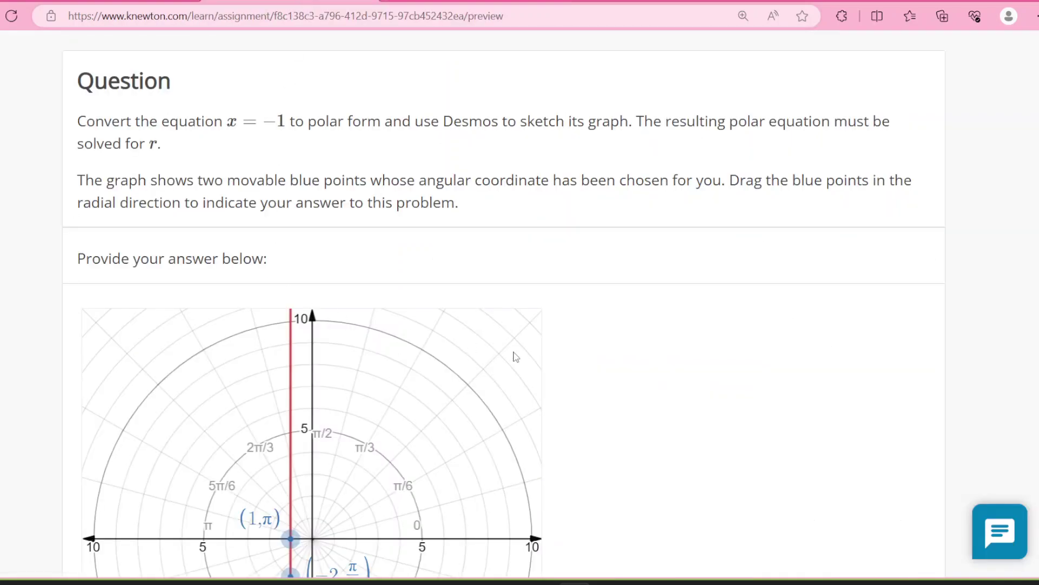
Step: Submit the graph of x = −1, review the answer explanation, and continue to the next question
scroll(515, 356, "down", 5)
scroll(845, 381, "down", 2)
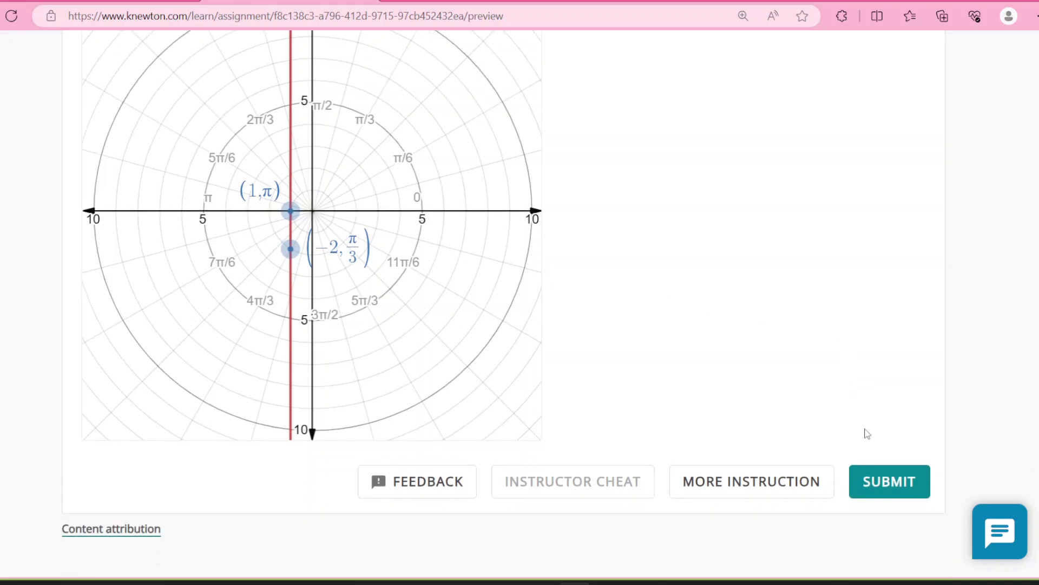
left_click(891, 482)
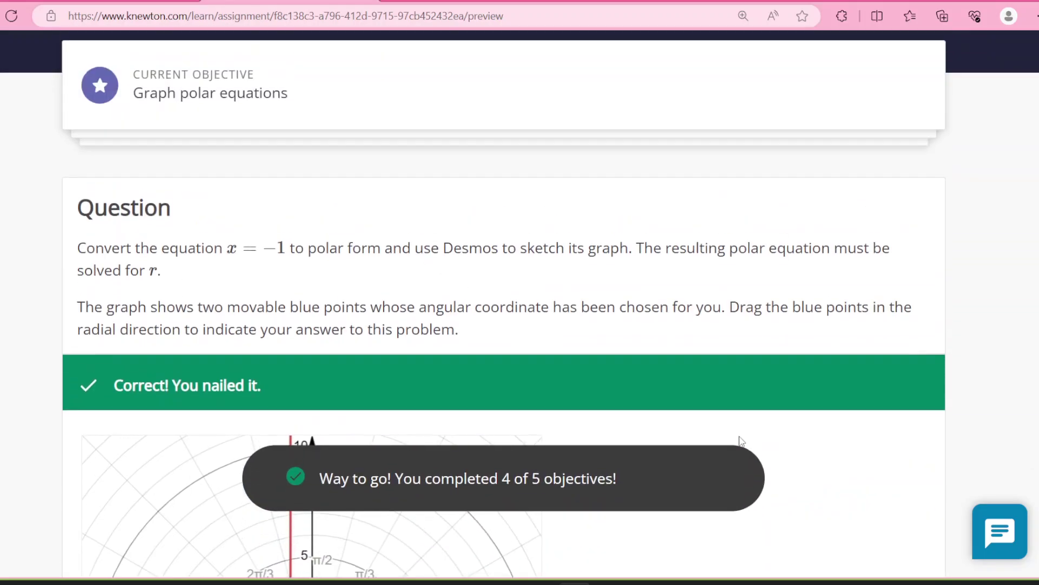
scroll(741, 440, "down", 8)
scroll(740, 440, "down", 15)
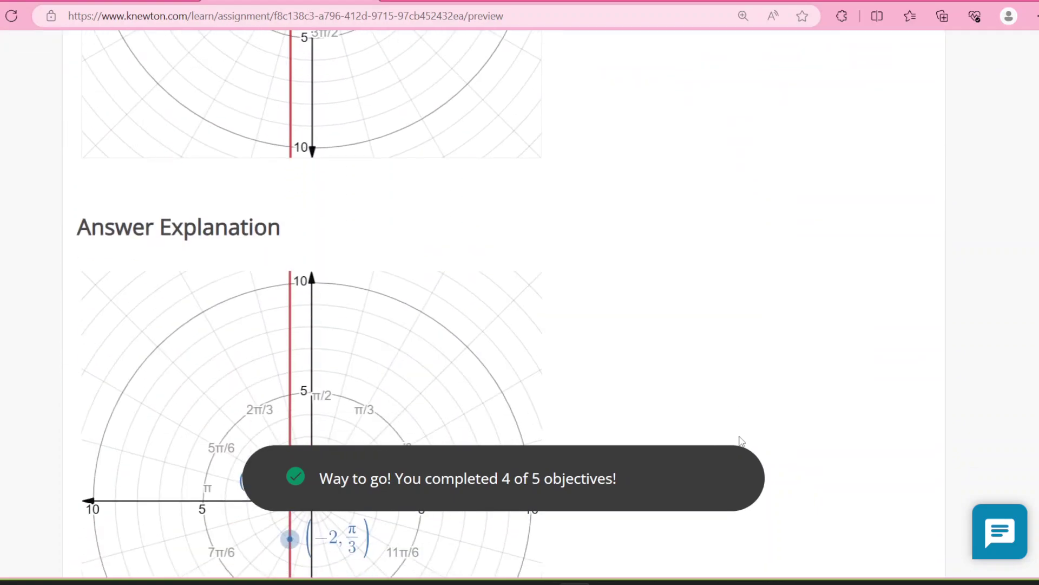
scroll(738, 445, "down", 6)
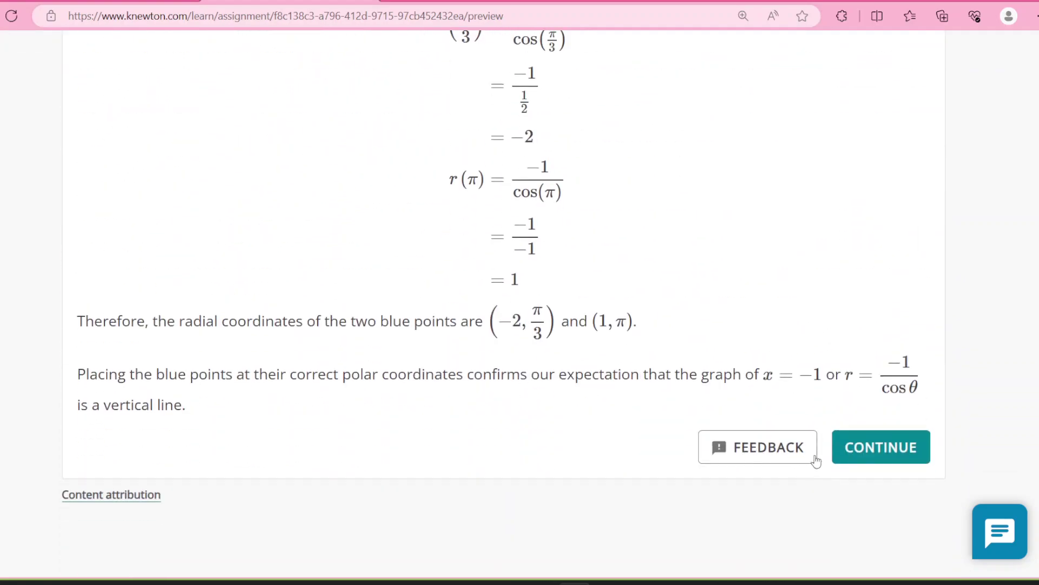
left_click(872, 450)
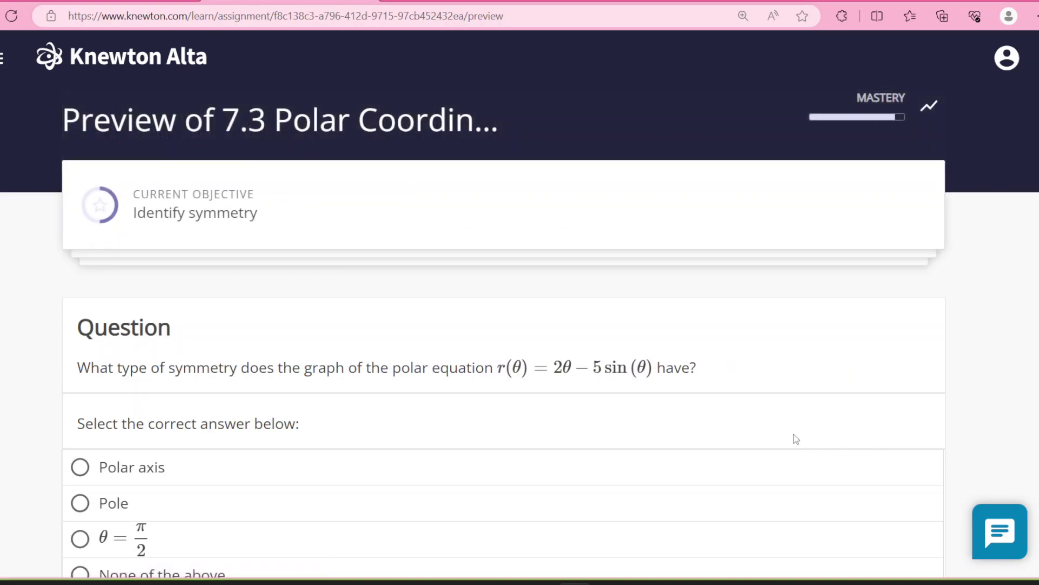
Step: Choose θ = π/2 as the symmetry of r(θ) = 2θ − 5 sin(θ), and switch to the Desmos calculator
scroll(552, 425, "down", 2)
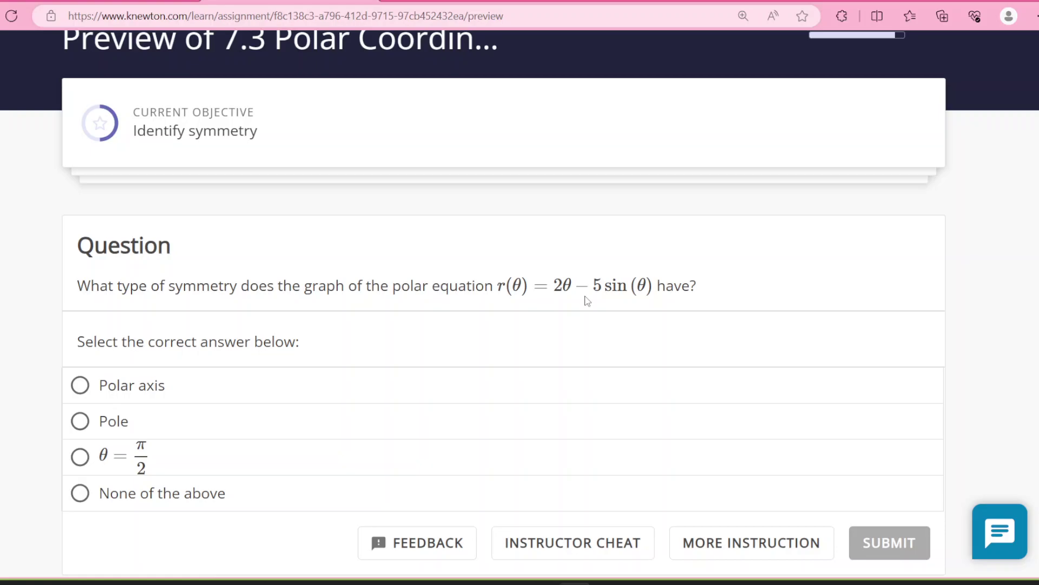
left_click(81, 458)
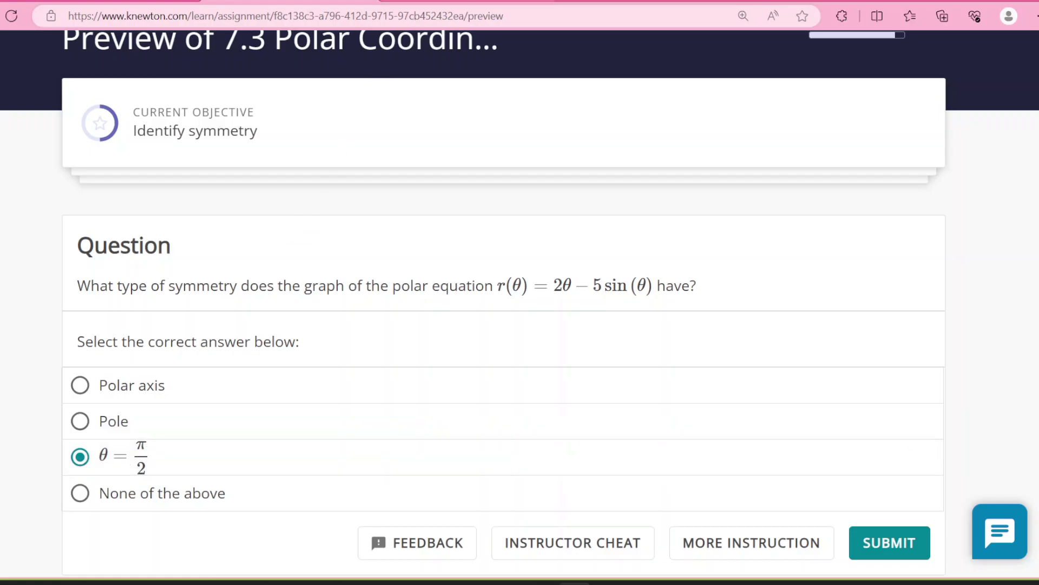
left_click(465, 2)
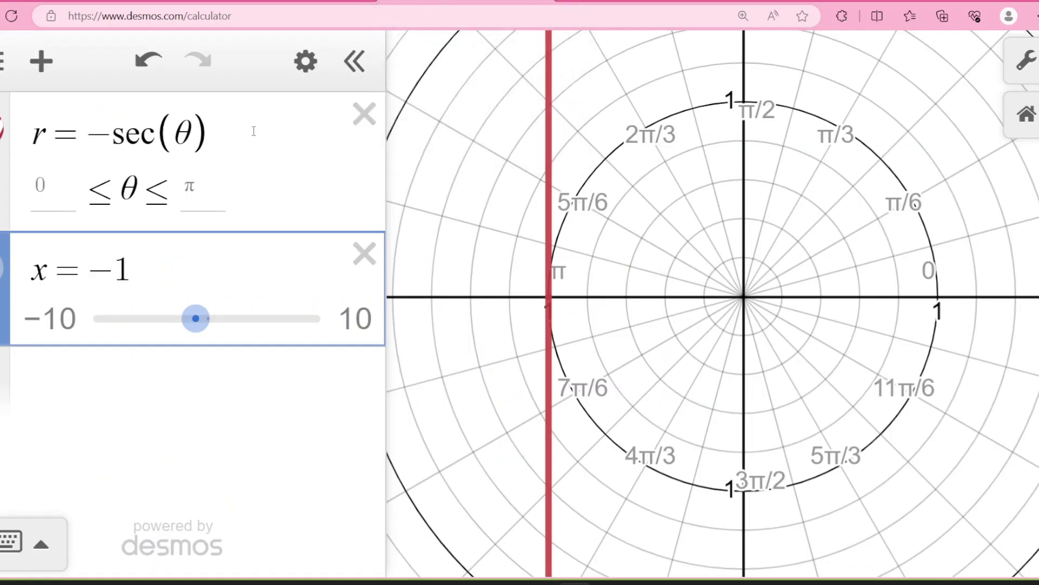
Step: Delete the x = −1 expression and change the remaining equation to r = 2θ − 5 sin(θ)
left_click(363, 254)
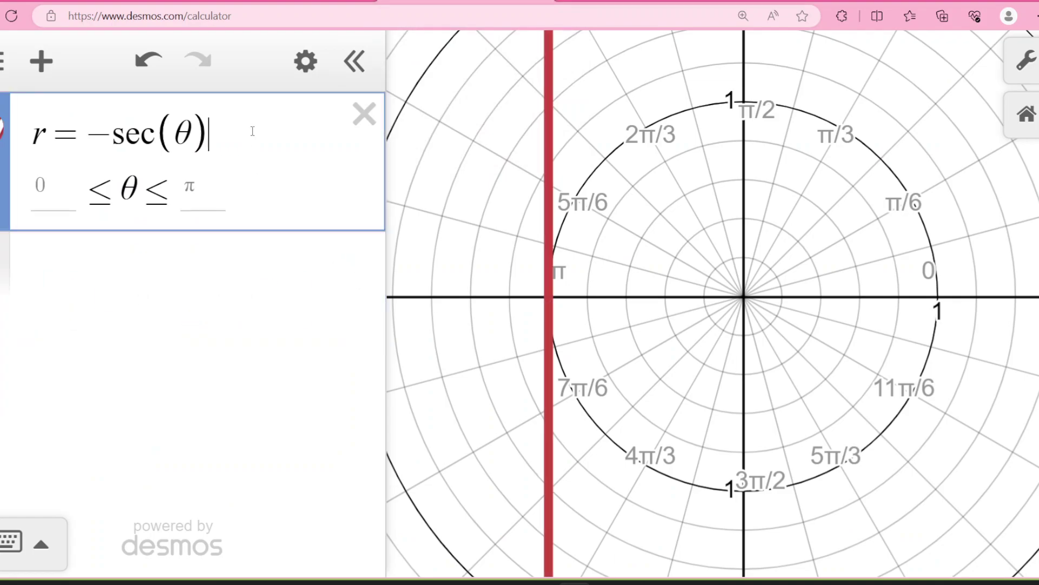
key("BackSpace")
key("BackSpace")
key("BackSpace")
key("BackSpace")
key("BackSpace")
key("BackSpace")
key("BackSpace")
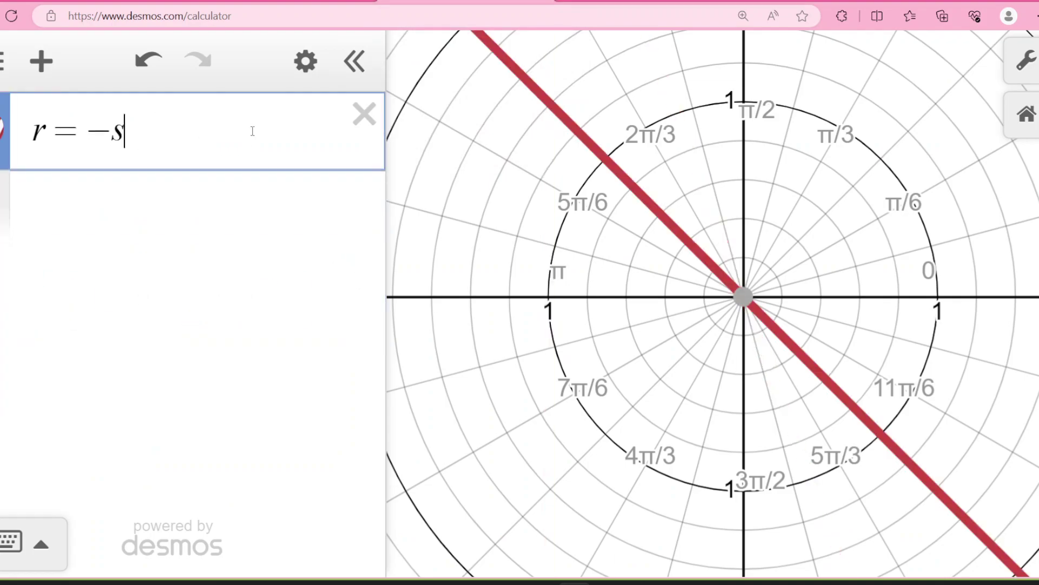
type("2the")
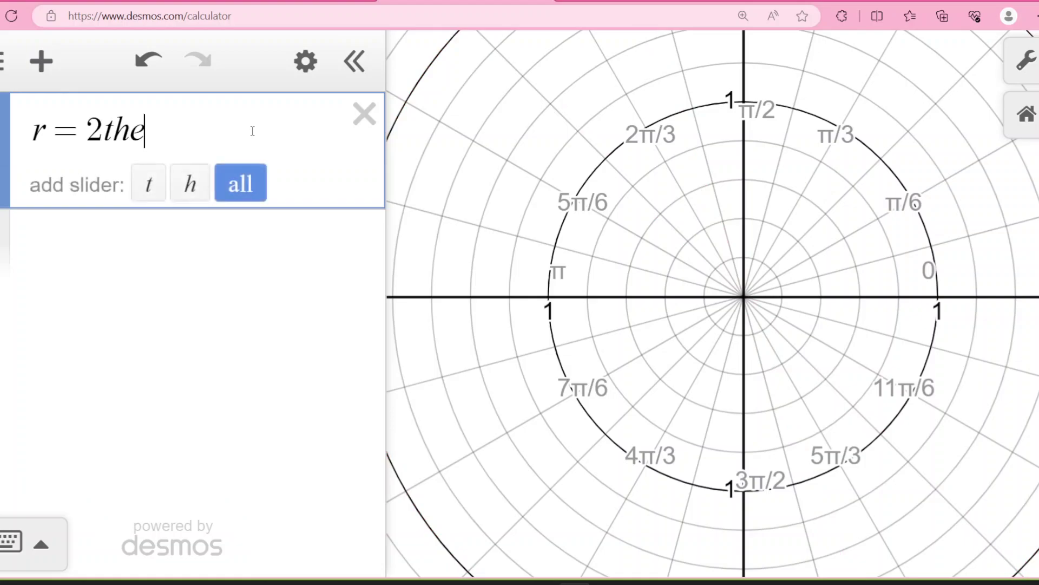
type("ta-")
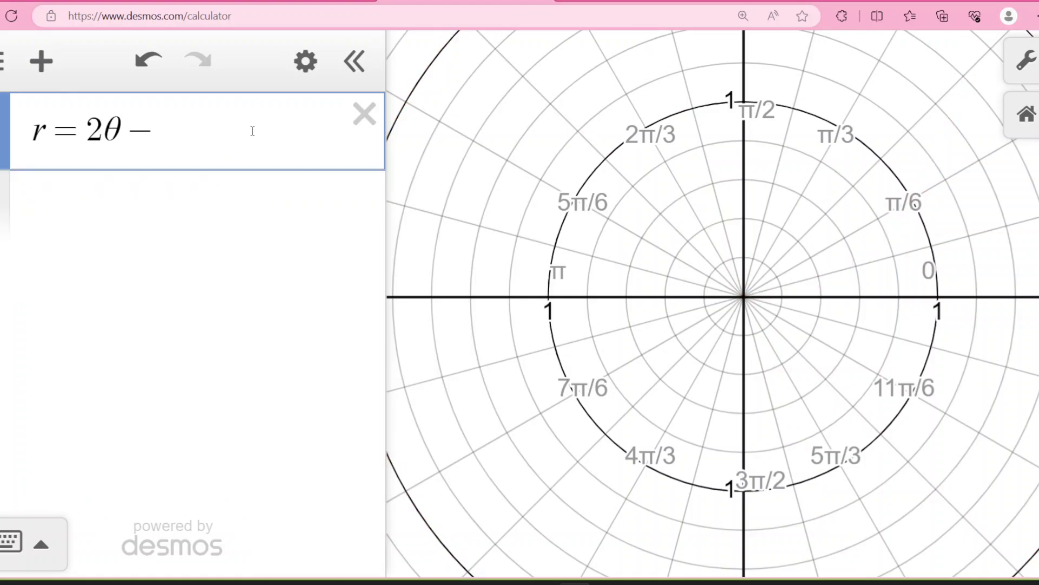
type("5sin")
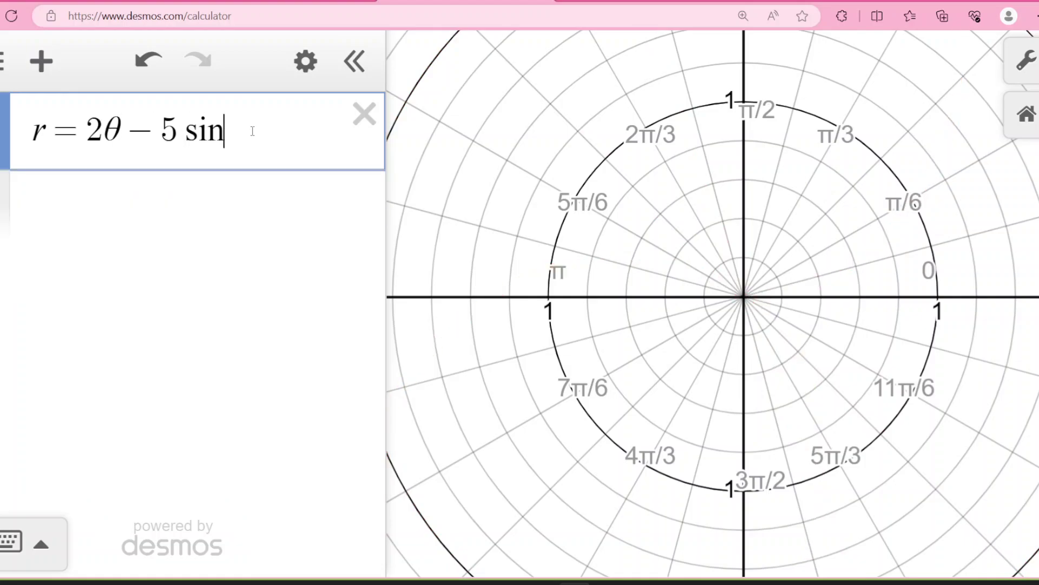
type("(theta")
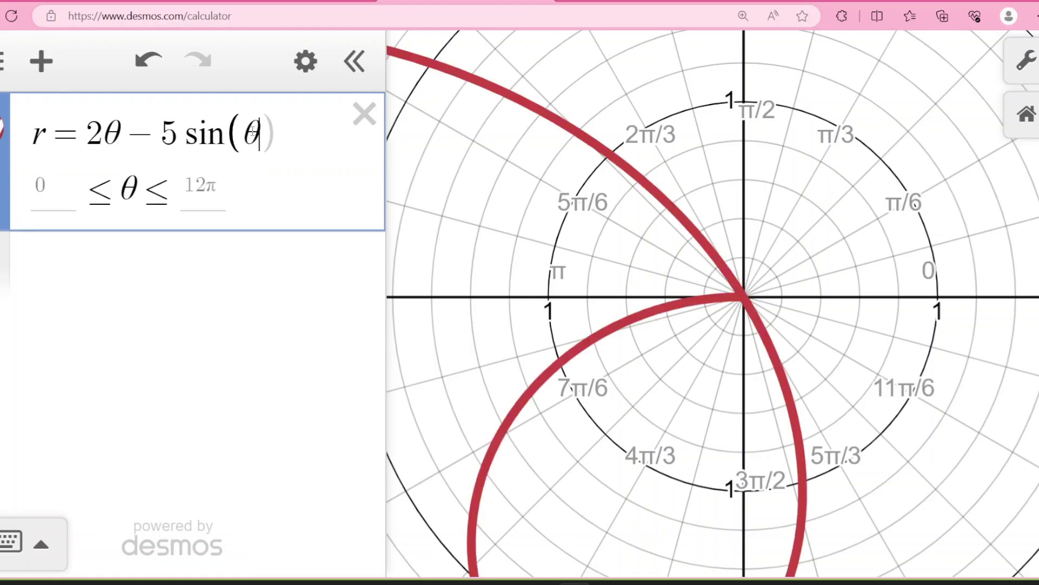
Step: Finish the equation r = 2θ − 5 sin(θ), set the lower limit of θ to −12π, and inspect the graph's symmetry
type(")")
left_click(37, 188)
type("-12pi")
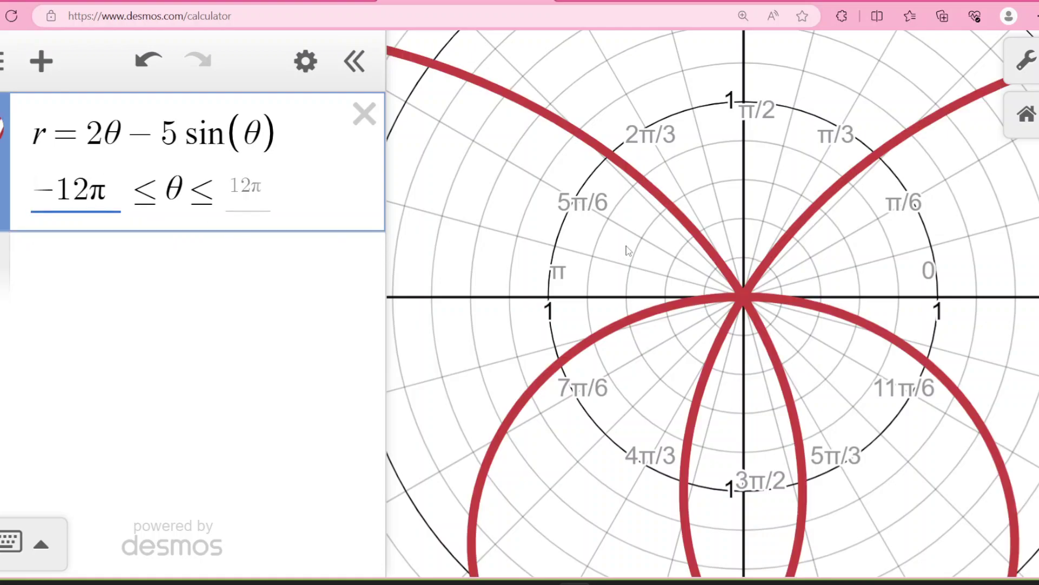
scroll(786, 330, "down", 5)
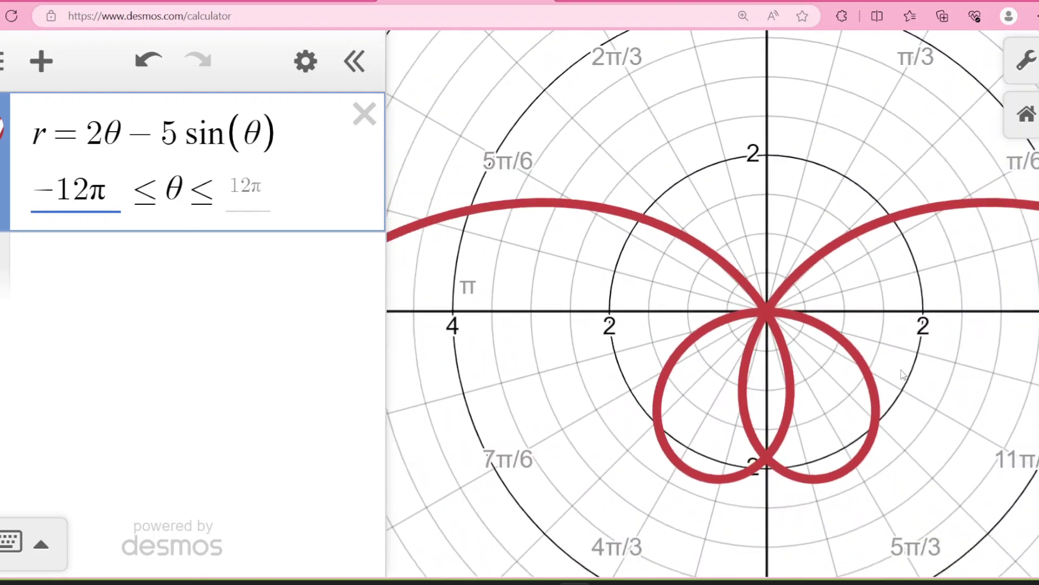
scroll(901, 374, "down", 2)
left_click_drag(920, 428, 784, 278)
scroll(907, 312, "down", 3)
scroll(784, 278, "down", 2)
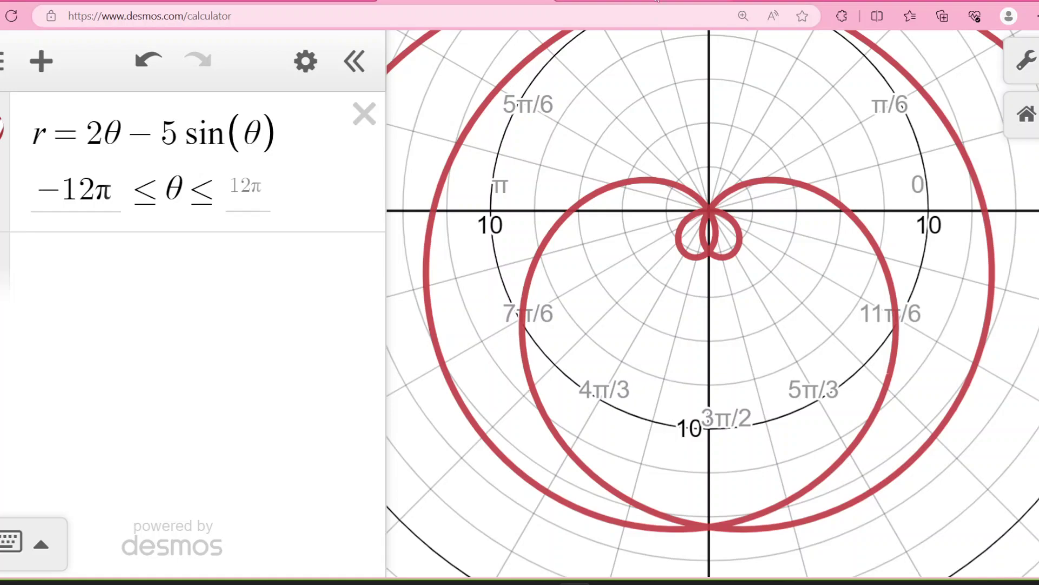
Step: Switch back to the Knewton Alta question and submit θ = π/2 as the symmetry of r(θ) = 2θ − 5 sin(θ)
mouse_move(657, 1)
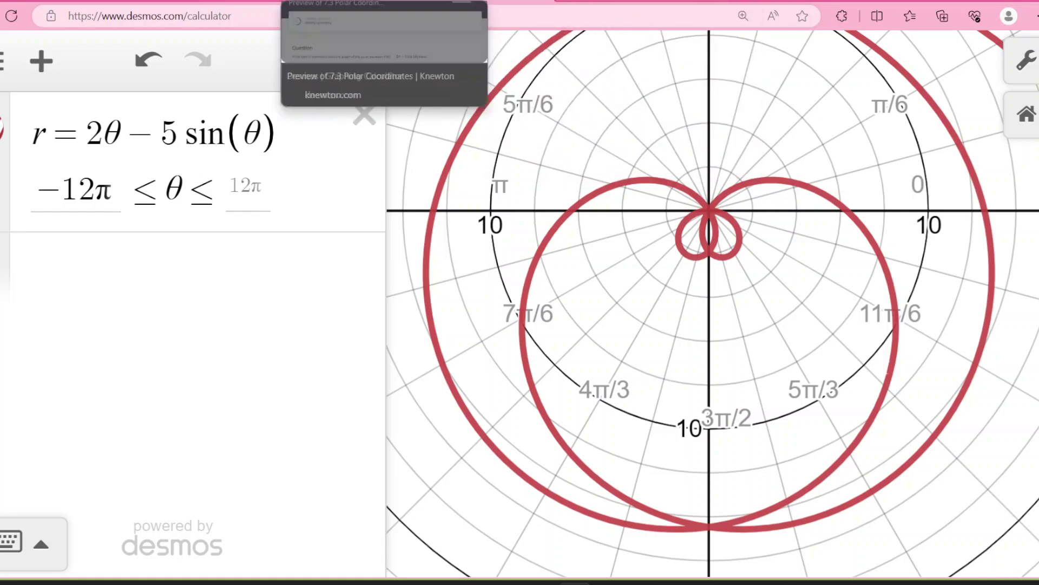
left_click(327, 4)
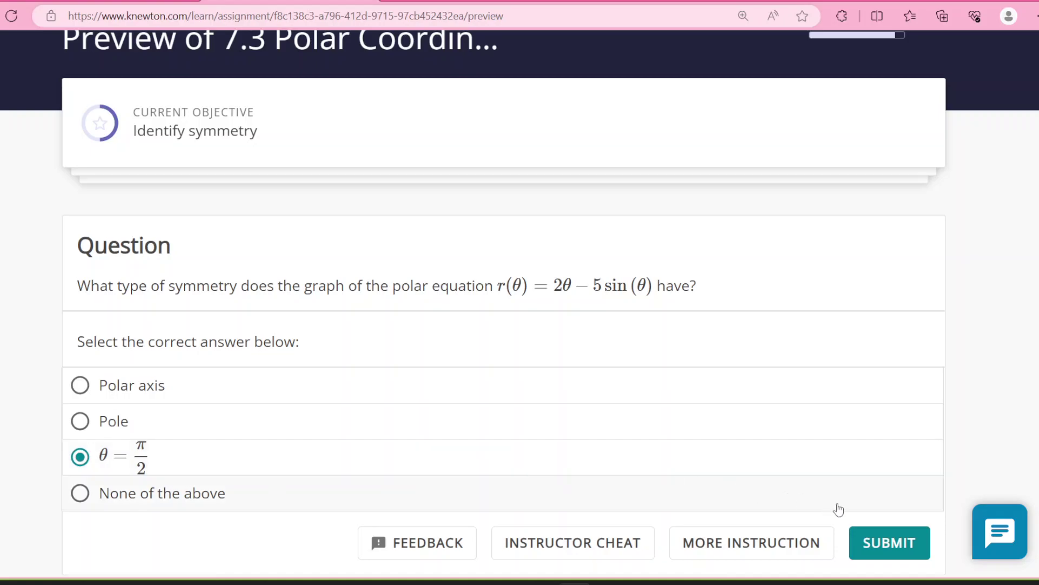
left_click(900, 543)
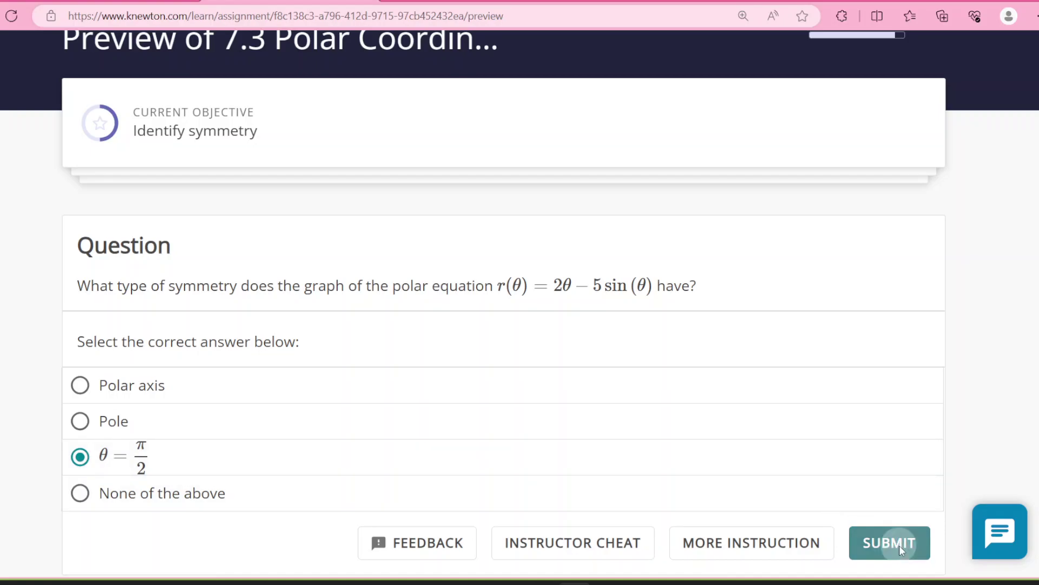
Step: Review the answer explanation and graph for r(θ) = 2θ − 5 sin(θ), and continue to the next question
scroll(794, 482, "down", 5)
scroll(795, 482, "down", 8)
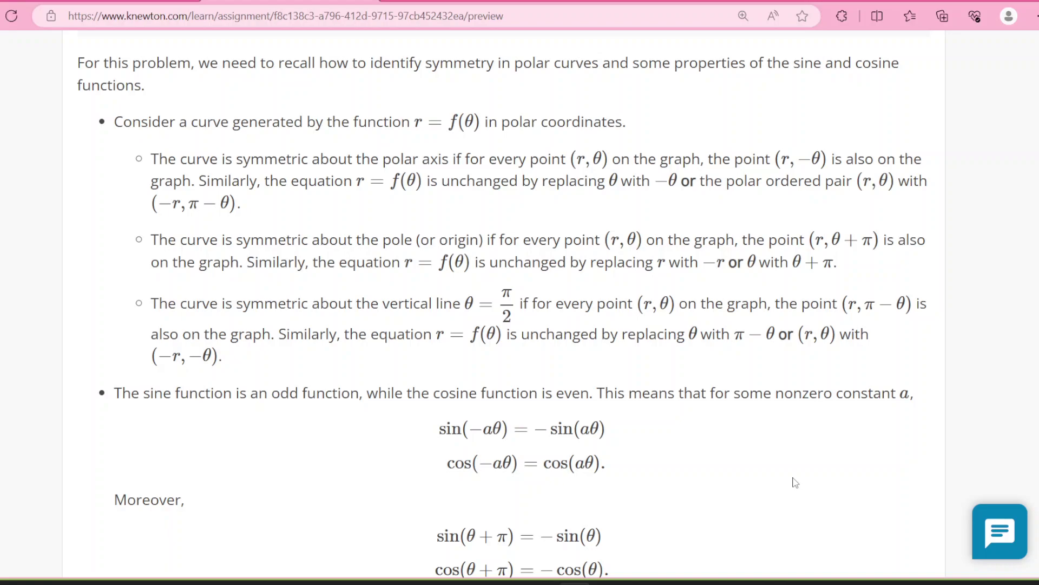
scroll(795, 482, "down", 10)
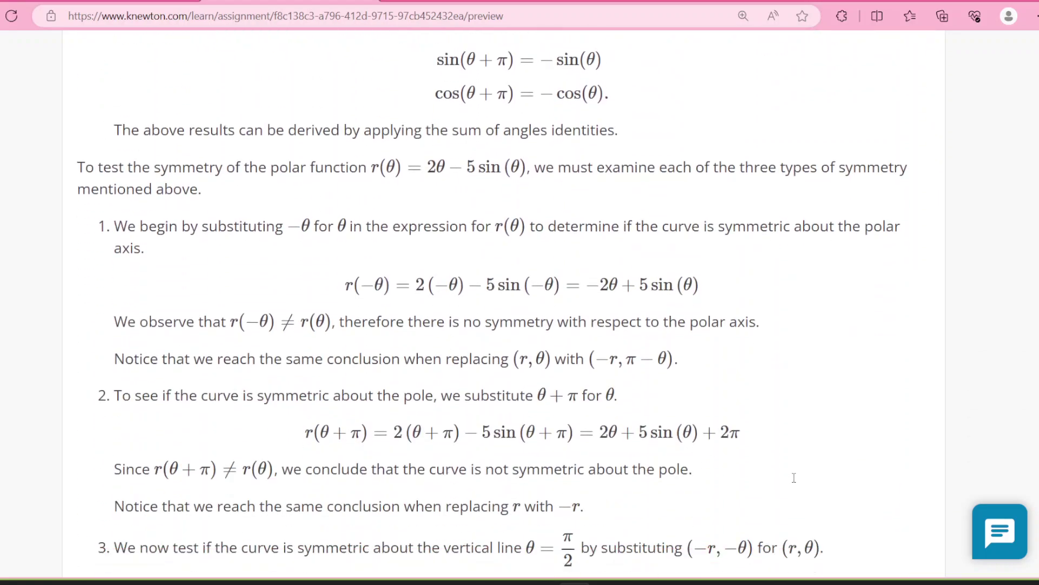
scroll(794, 478, "down", 15)
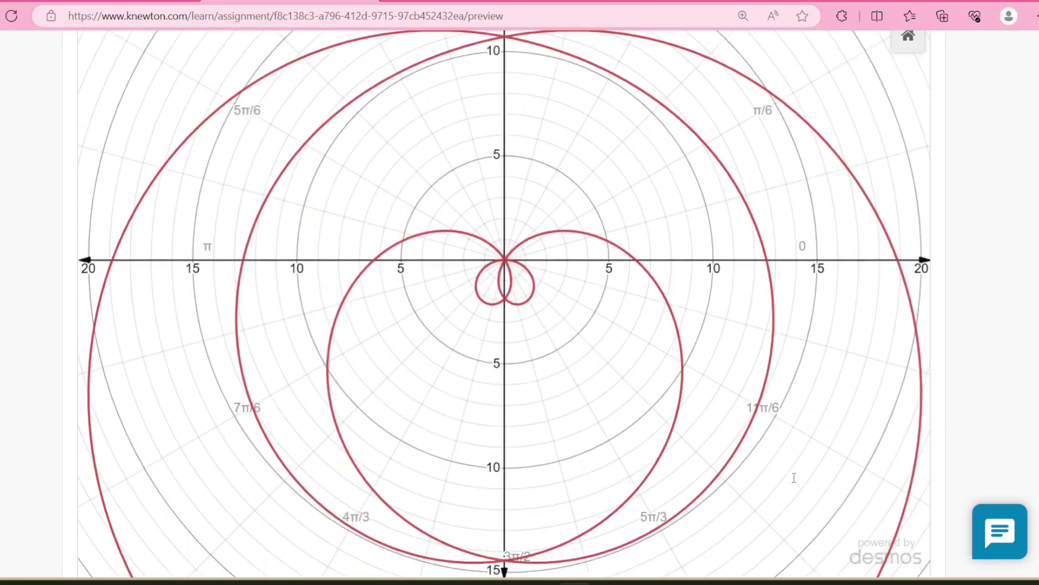
scroll(796, 482, "down", 2)
scroll(793, 481, "up", 5)
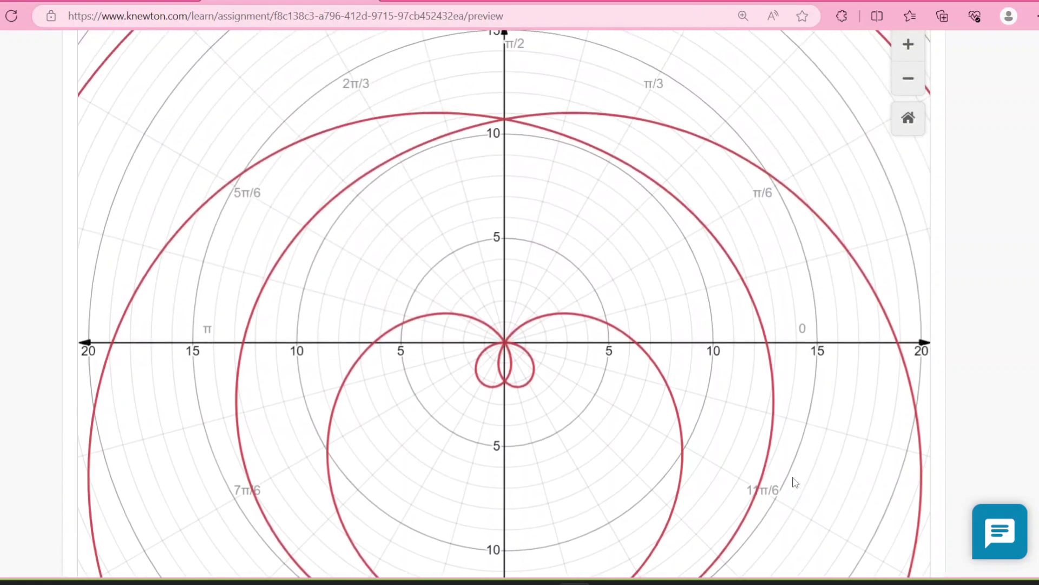
scroll(793, 481, "down", 3)
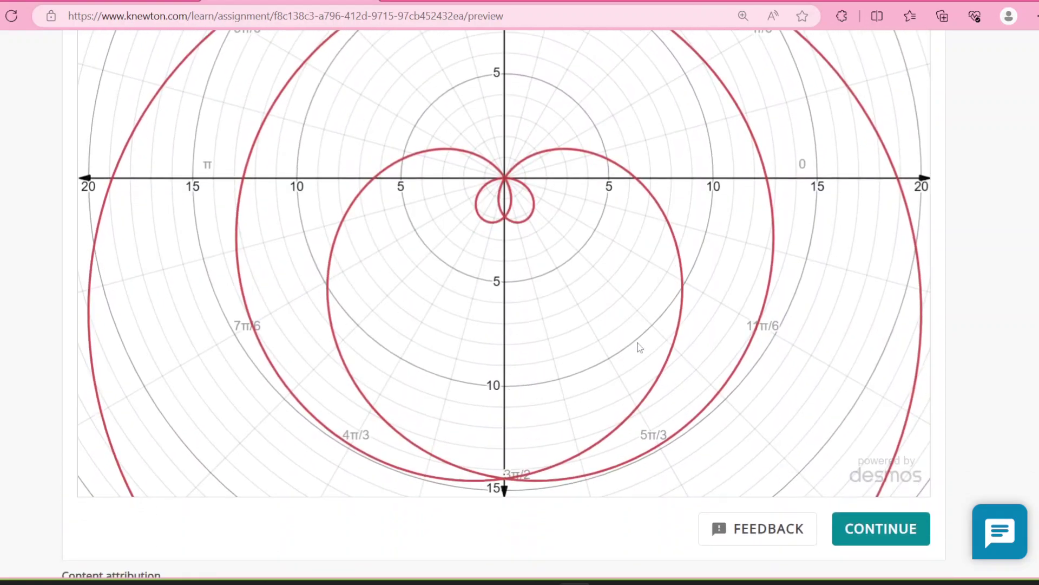
scroll(945, 369, "down", 2)
left_click(895, 447)
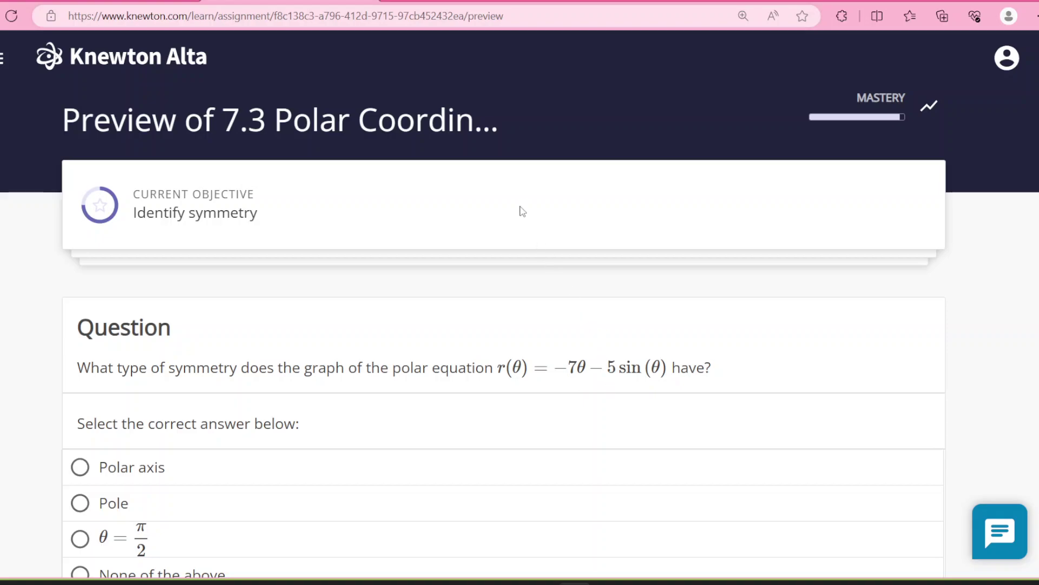
Step: Switch to the Desmos calculator, change the equation to r = −7θ − 5 sin(θ), and inspect the curve's symmetry
left_click(492, 0)
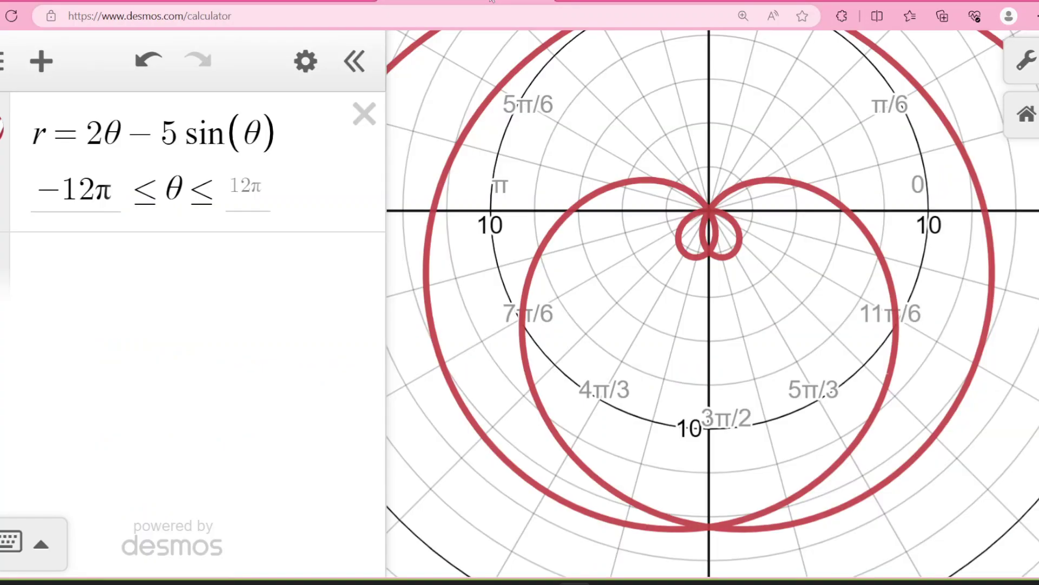
left_click(107, 136)
key("BackSpace")
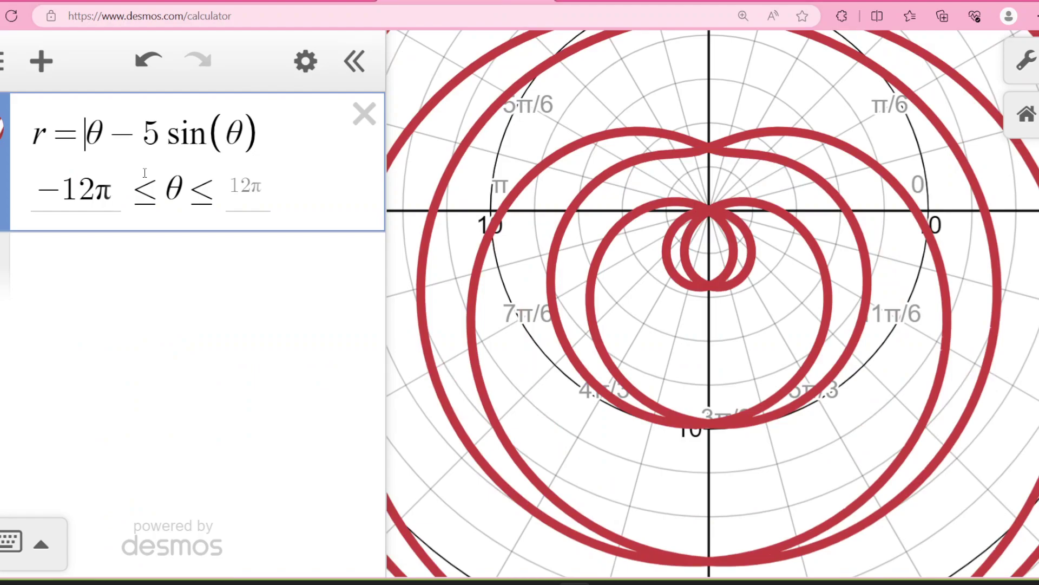
type("-7")
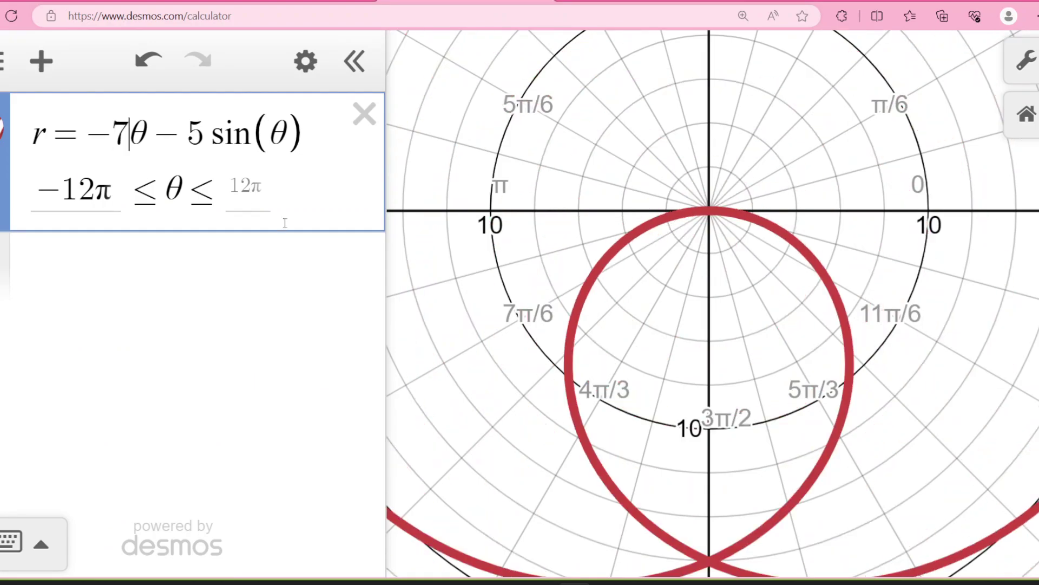
scroll(687, 316, "down", 3)
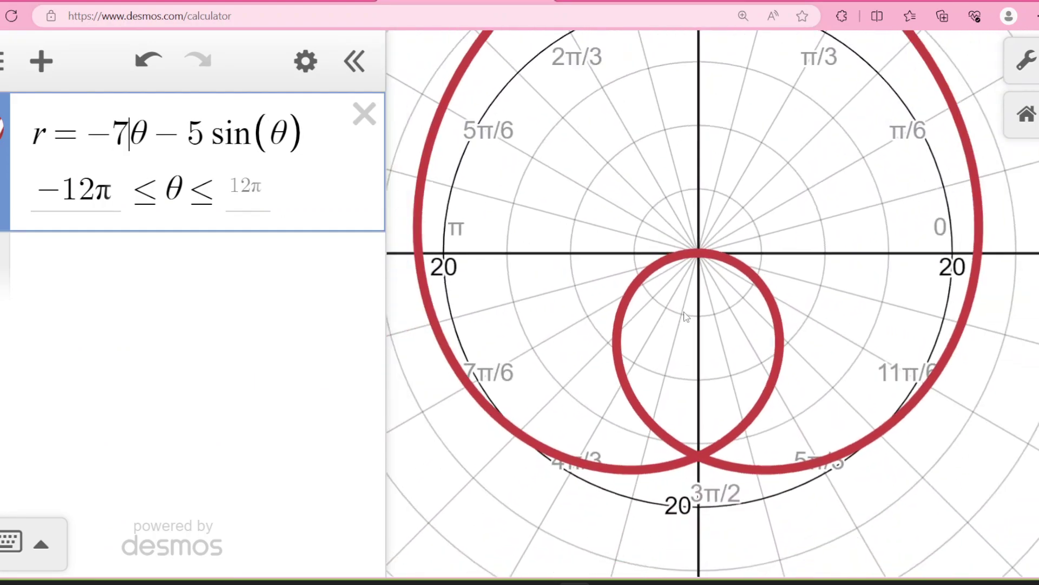
scroll(685, 317, "down", 5)
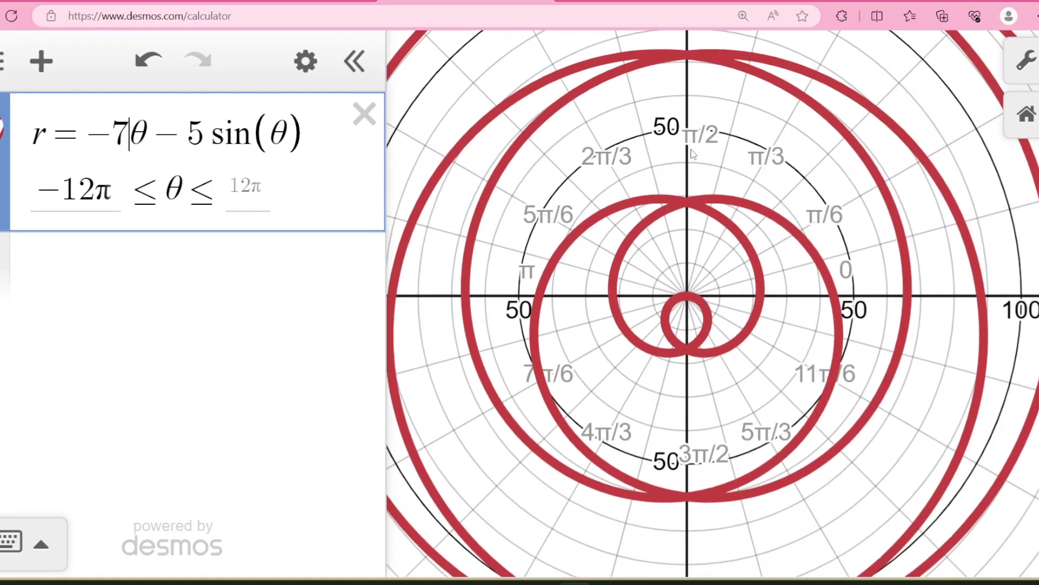
Step: Return to the Knewton Alta question and submit θ = π/2 as the symmetry of r(θ) = −7θ − 5 sin(θ)
left_click(289, 1)
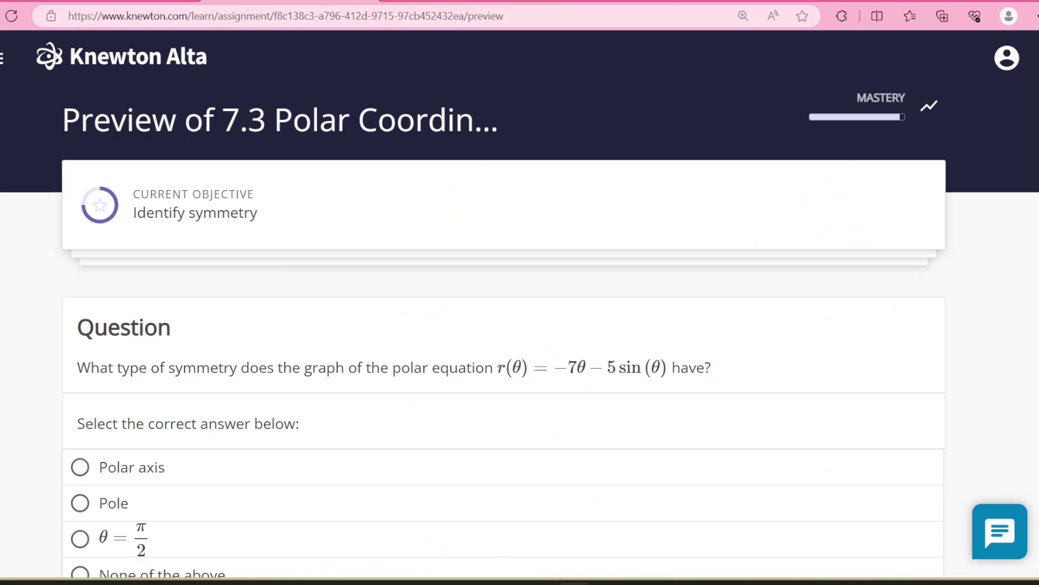
scroll(342, 223, "down", 3)
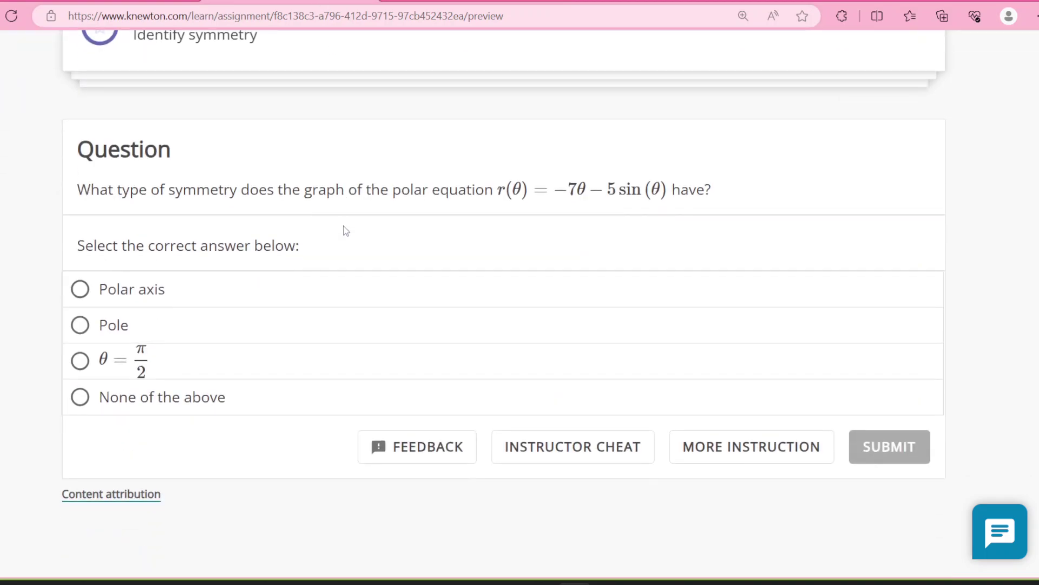
left_click(82, 363)
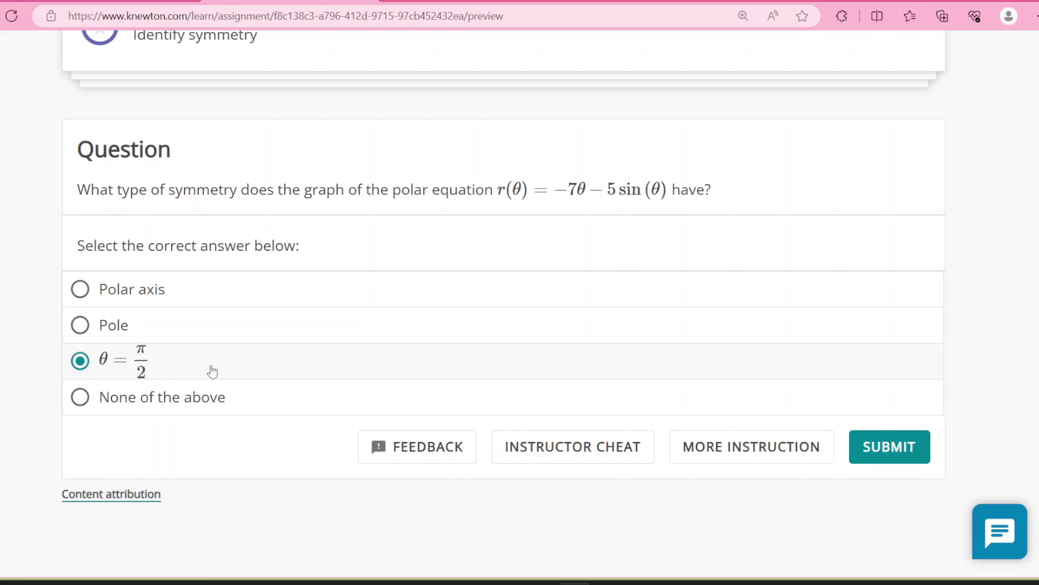
left_click(884, 449)
scroll(575, 352, "down", 2)
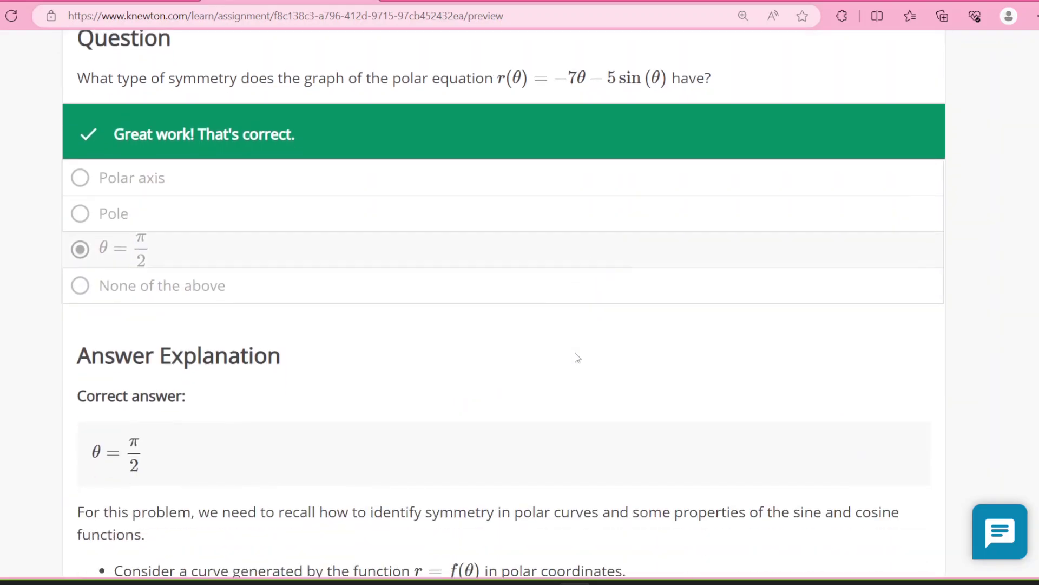
scroll(575, 353, "up", 4)
scroll(575, 352, "down", 3)
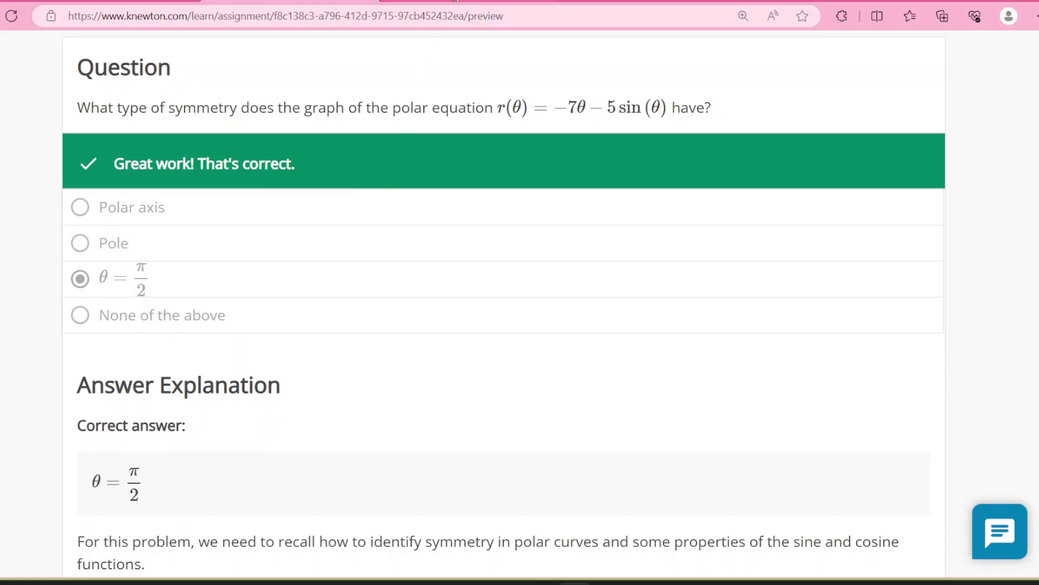
Step: Re-examine the Desmos graph of r = −7θ − 5 sin(θ) against the Knewton Alta answer explanation, and continue past the question
key("ctrl+Tab")
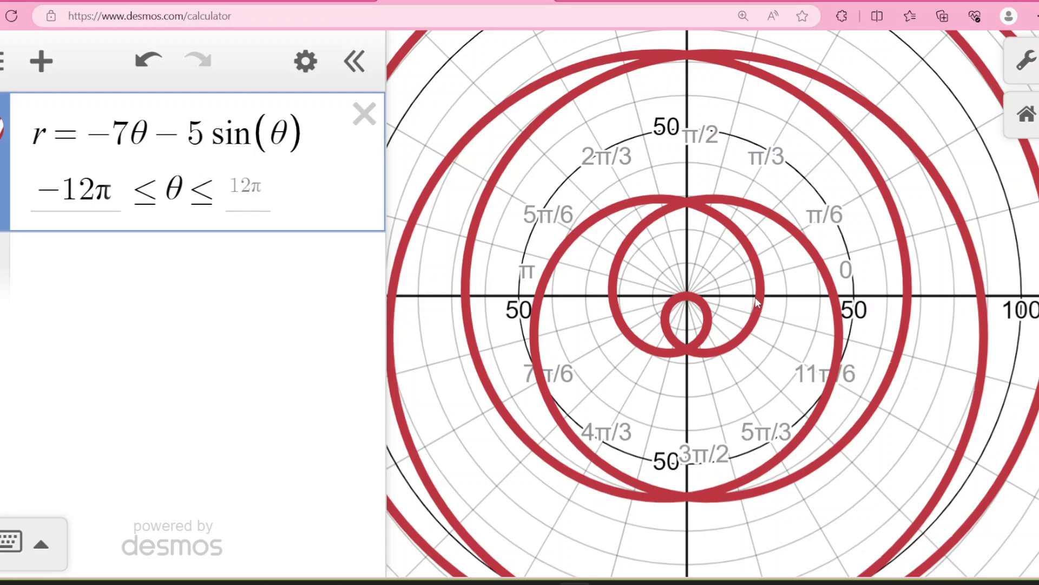
scroll(691, 323, "up", 1)
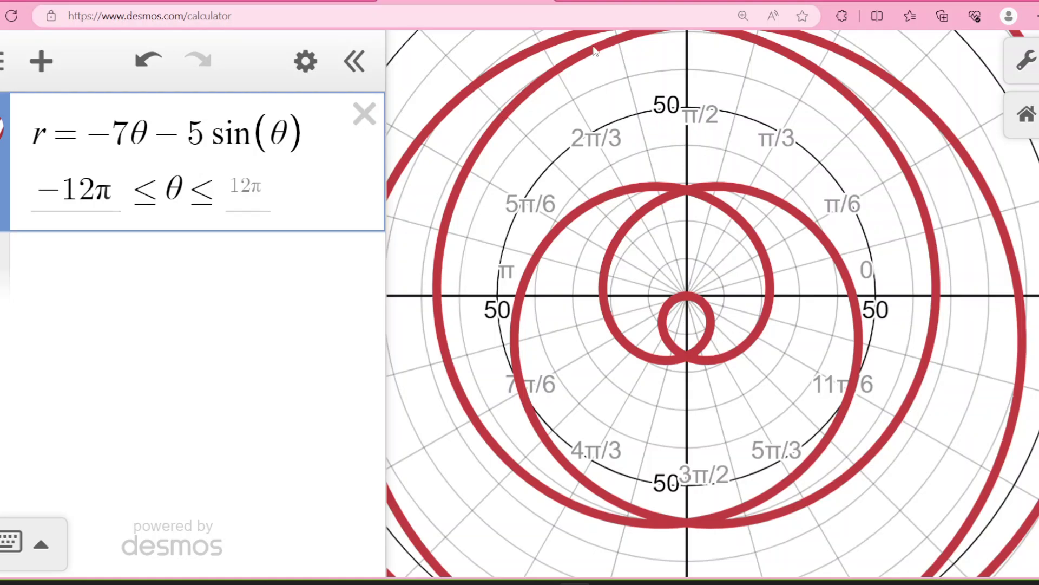
left_click(333, 1)
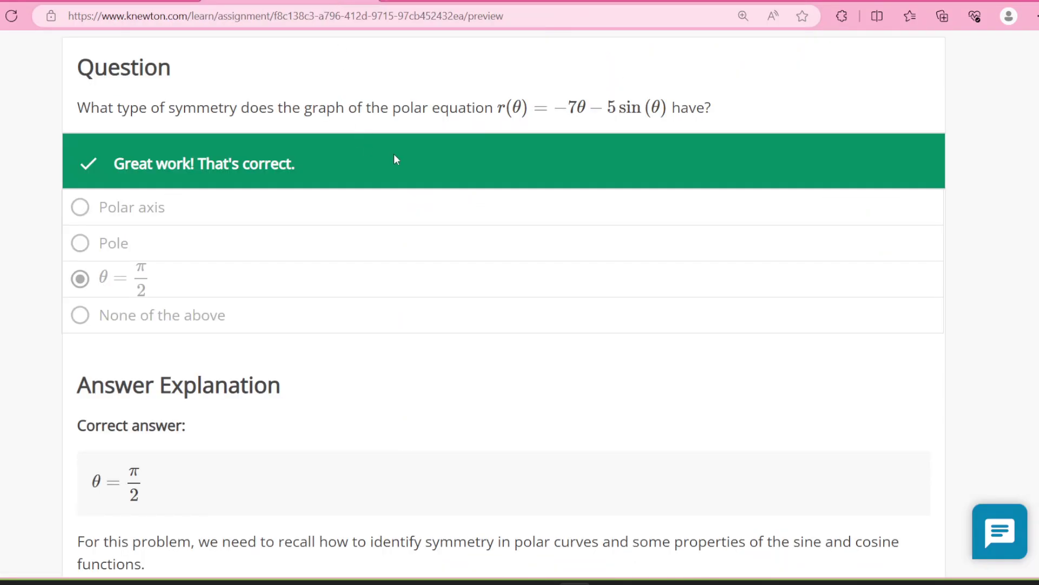
scroll(715, 325, "down", 20)
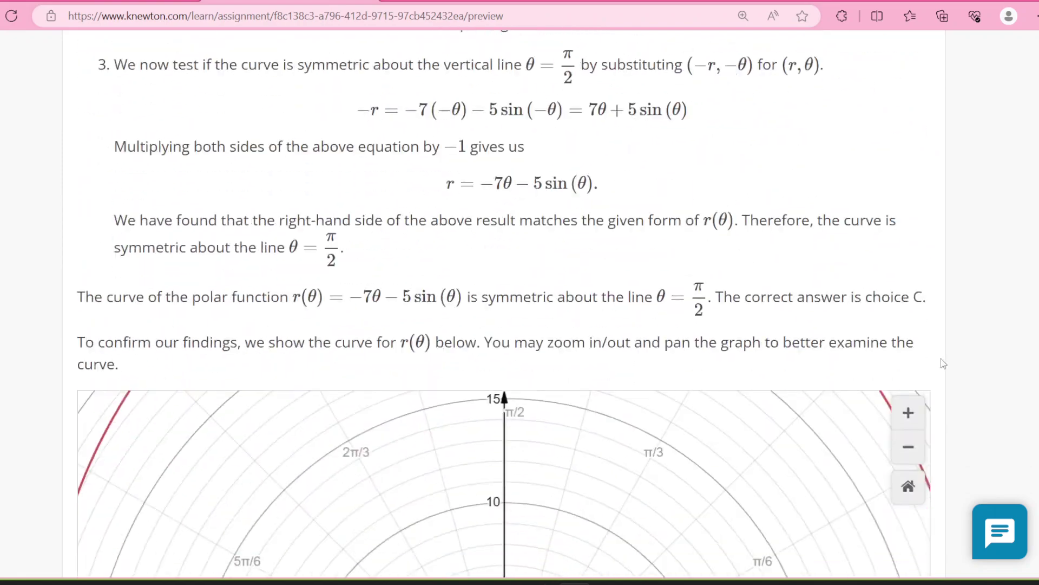
scroll(941, 359, "down", 7)
left_click(878, 456)
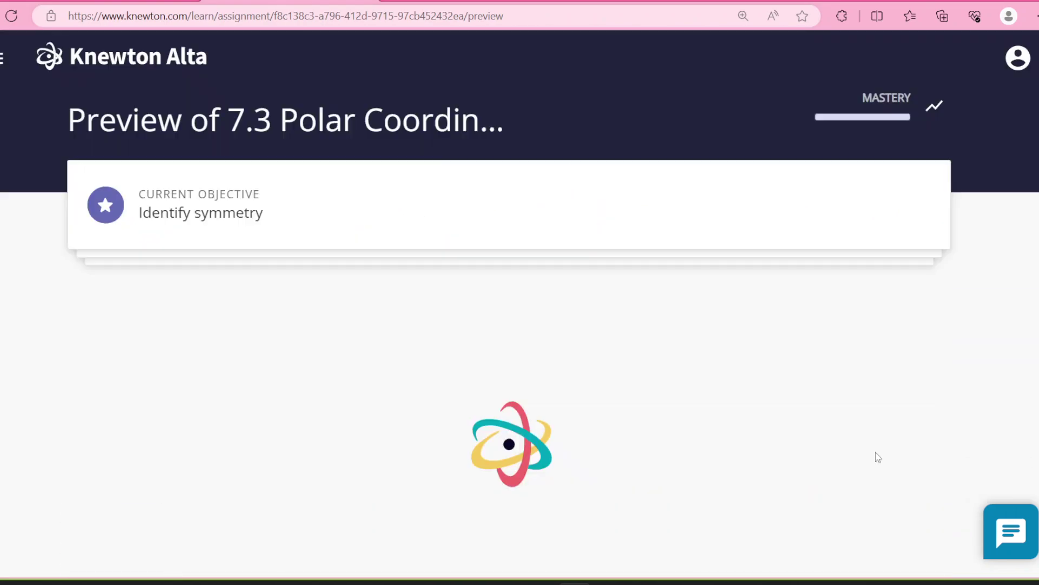